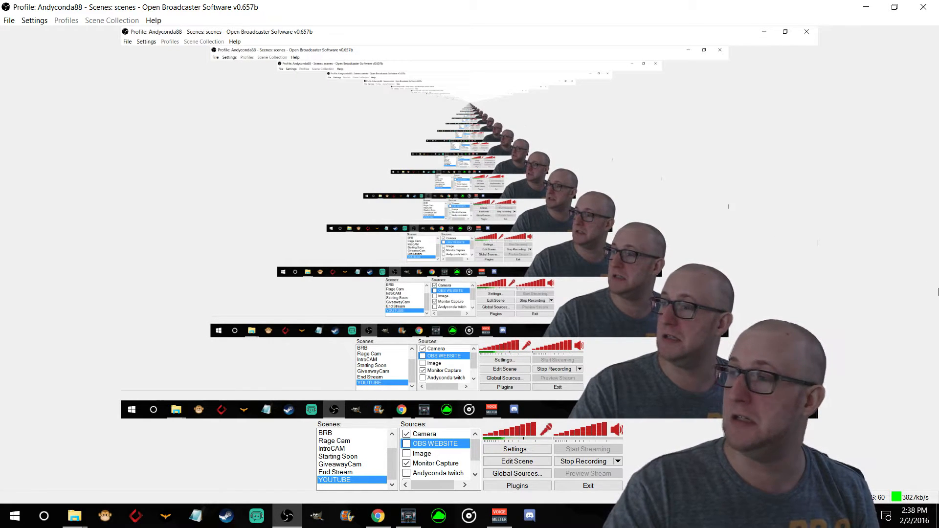
{"action": "left_click", "coordinate": [43, 21]}
{"action": "left_click", "coordinate": [43, 22]}
{"action": "left_click", "coordinate": [43, 23]}
{"action": "left_click", "coordinate": [43, 22]}
{"action": "left_click", "coordinate": [43, 23]}
{"action": "left_click", "coordinate": [43, 22]}
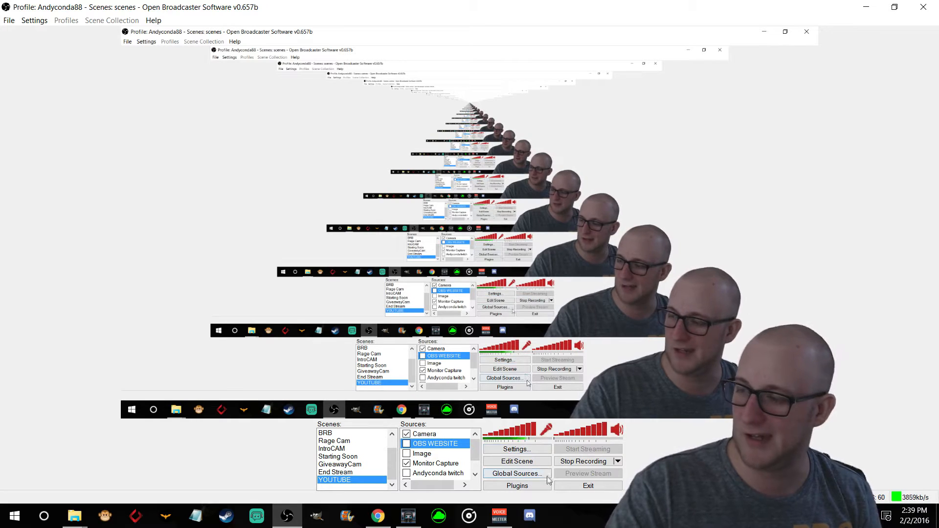
- Open the settings and look through the categories from Encoding to Scene Switcher
{"action": "left_click", "coordinate": [508, 449]}
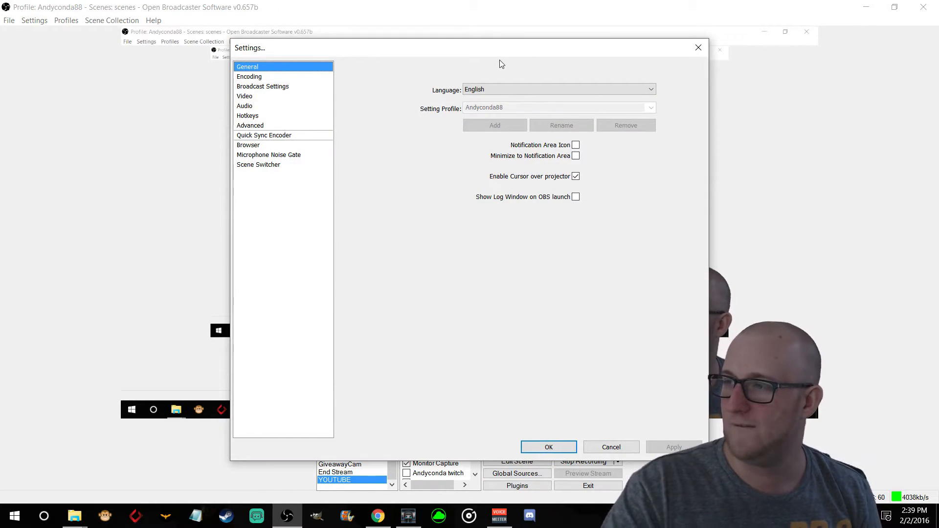
{"action": "left_click_drag", "start_coordinate": [492, 55], "coordinate": [361, 25]}
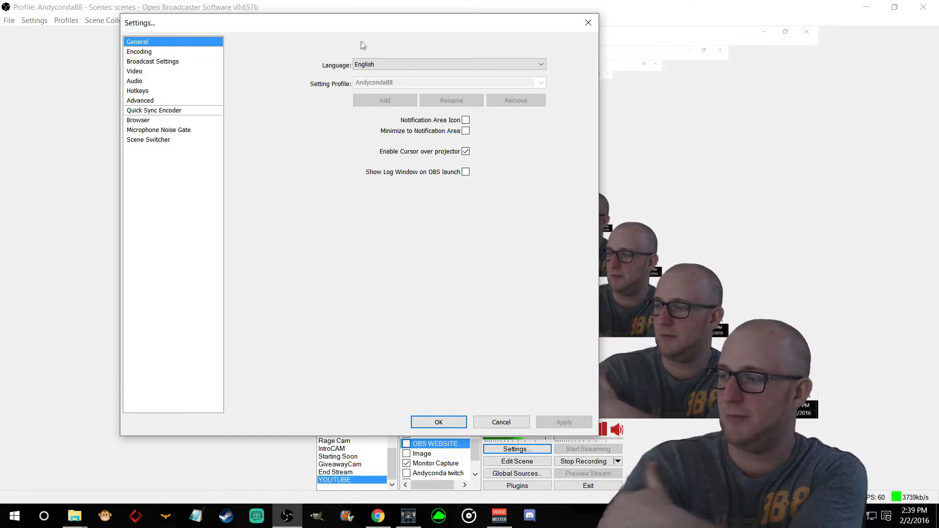
{"action": "left_click", "coordinate": [149, 52]}
{"action": "left_click", "coordinate": [148, 63]}
{"action": "left_click", "coordinate": [147, 71]}
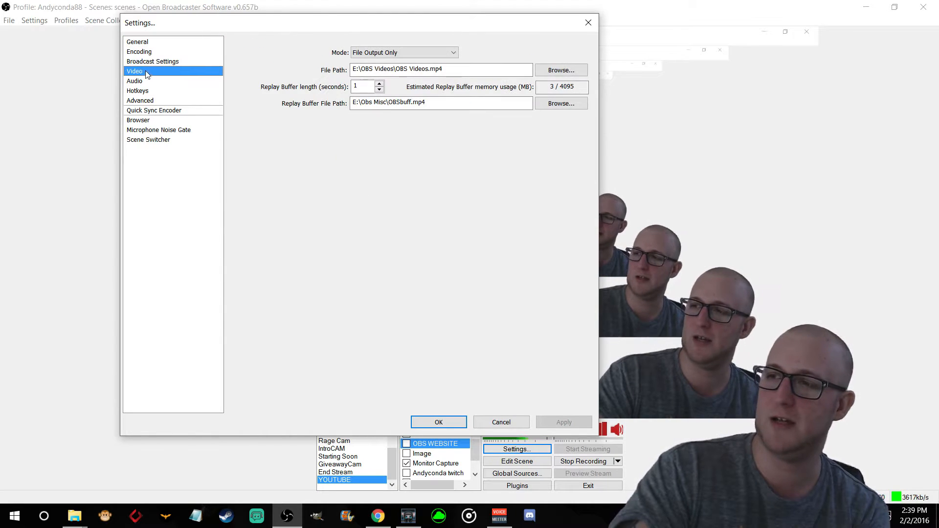
{"action": "left_click", "coordinate": [146, 81]}
{"action": "left_click", "coordinate": [145, 100]}
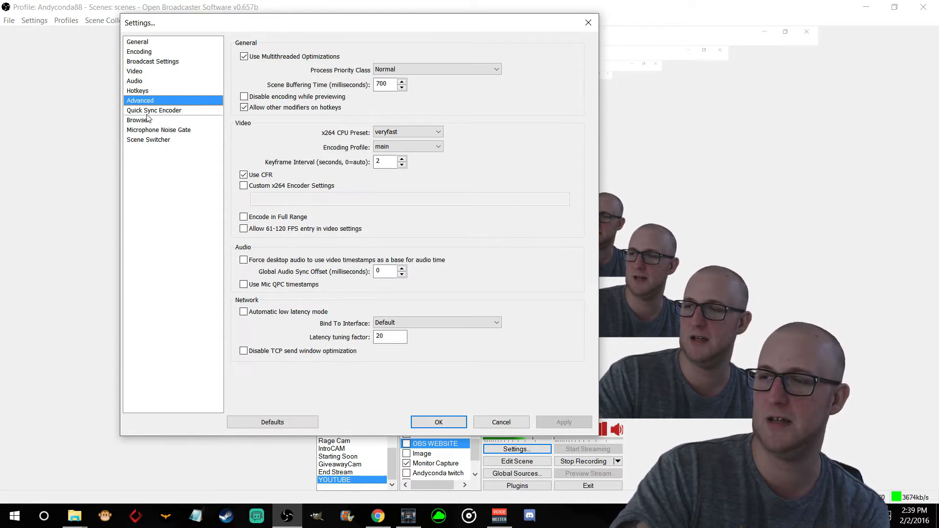
{"action": "left_click", "coordinate": [147, 112]}
{"action": "left_click", "coordinate": [149, 121]}
{"action": "left_click", "coordinate": [148, 130]}
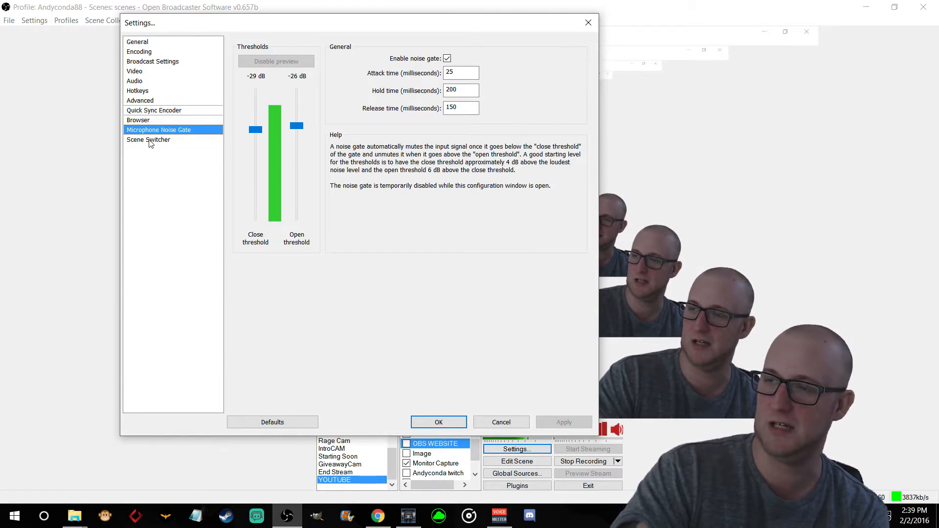
{"action": "left_click", "coordinate": [149, 142]}
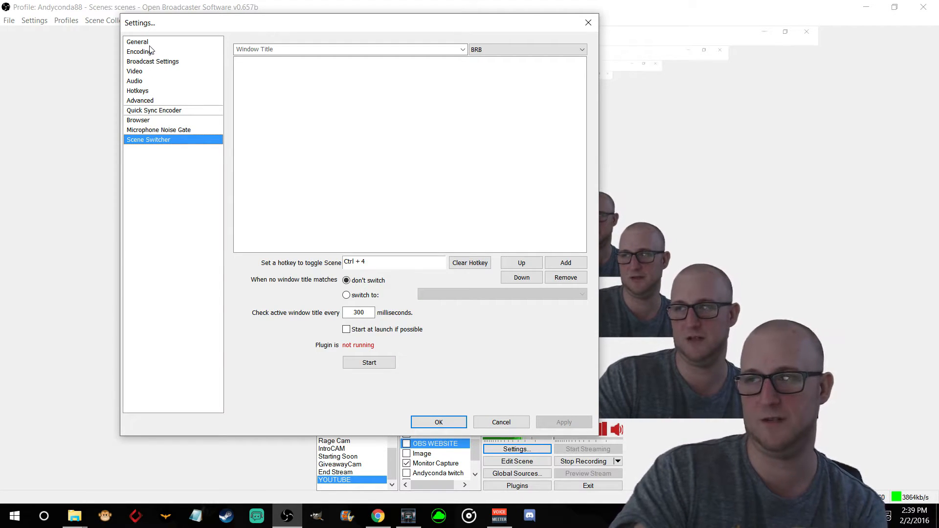
- Review the General options and the video and audio Encoding settings
{"action": "left_click", "coordinate": [140, 42]}
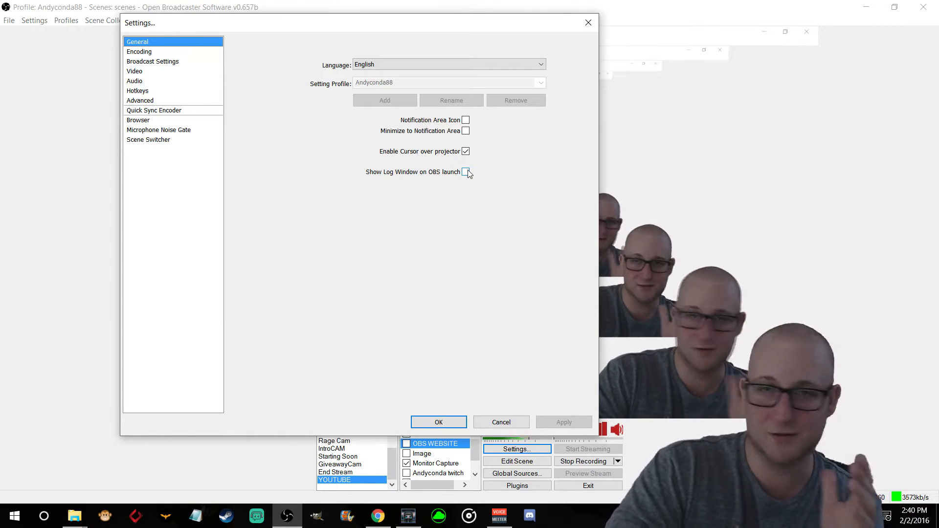
{"action": "left_click", "coordinate": [157, 54]}
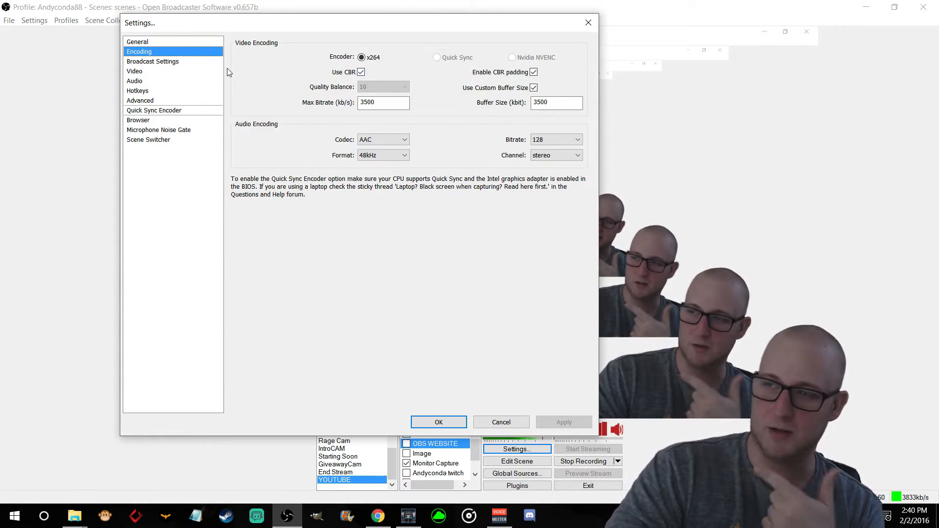
- Set the mode in the Broadcast Settings to File Output Only
{"action": "left_click", "coordinate": [161, 66]}
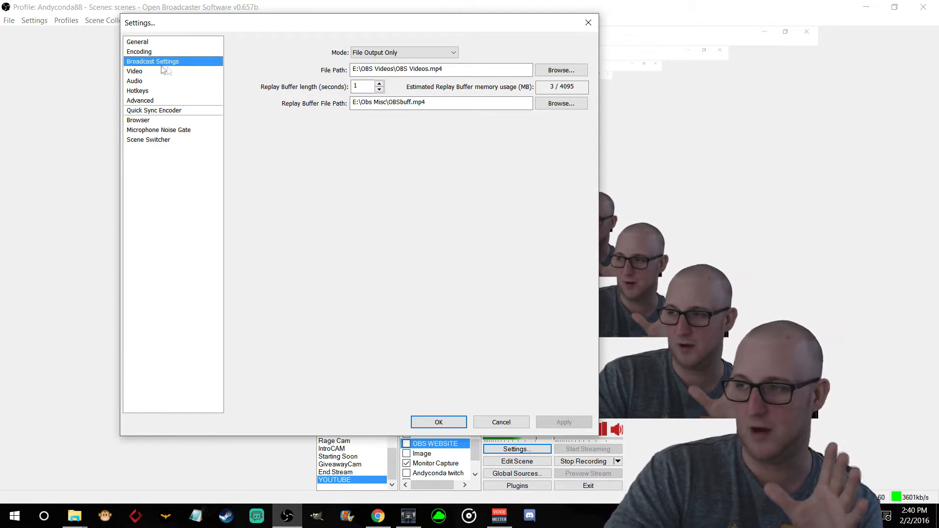
{"action": "left_click", "coordinate": [388, 55]}
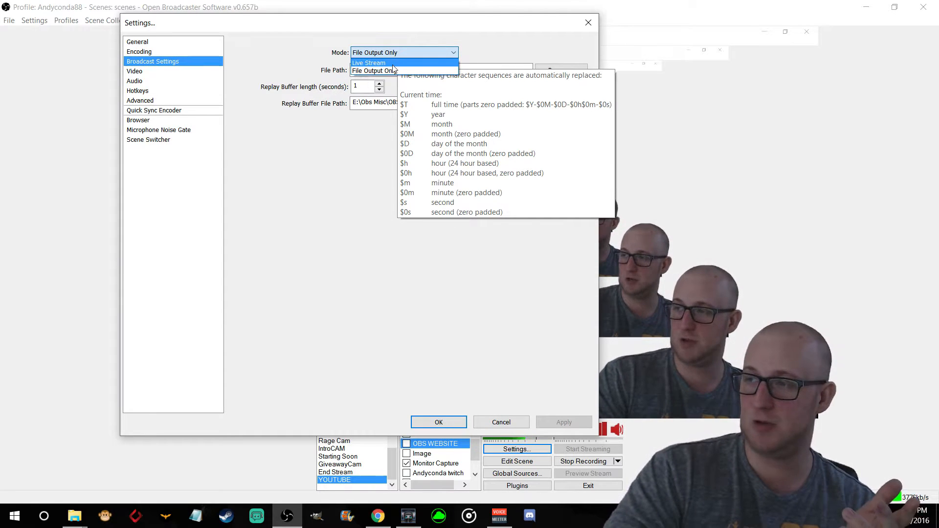
{"action": "left_click", "coordinate": [397, 71]}
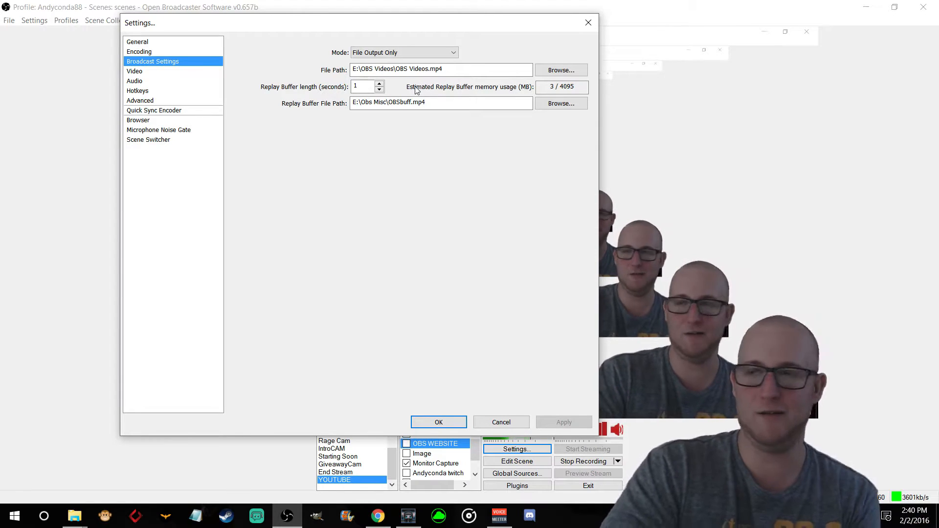
{"action": "left_click", "coordinate": [418, 58]}
{"action": "left_click", "coordinate": [490, 47]}
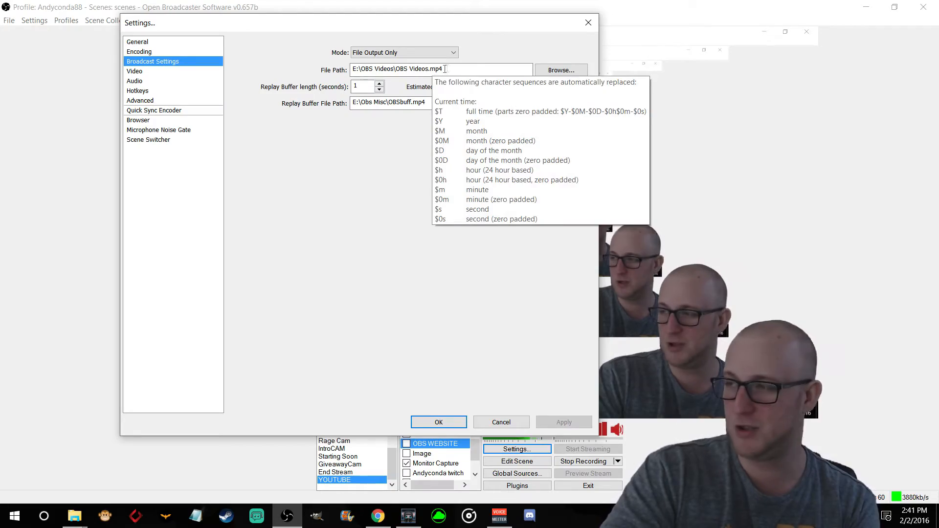
- Examine the OBS Videos folder used for the recording file path, closing the file chooser without picking a file
{"action": "left_click", "coordinate": [560, 71]}
{"action": "scroll", "coordinate": [287, 147], "scroll_direction": "down", "scroll_amount": 3}
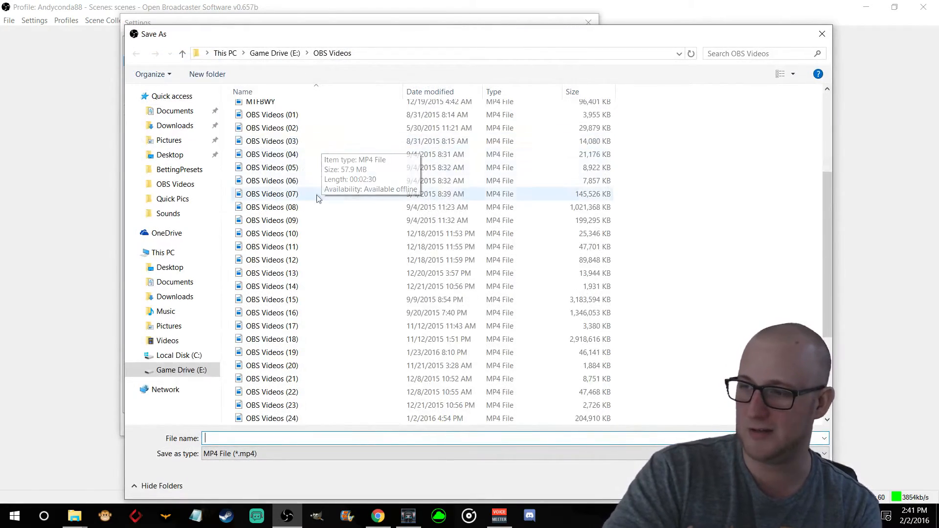
{"action": "scroll", "coordinate": [346, 262], "scroll_direction": "down", "scroll_amount": 5}
{"action": "scroll", "coordinate": [346, 263], "scroll_direction": "up", "scroll_amount": 4}
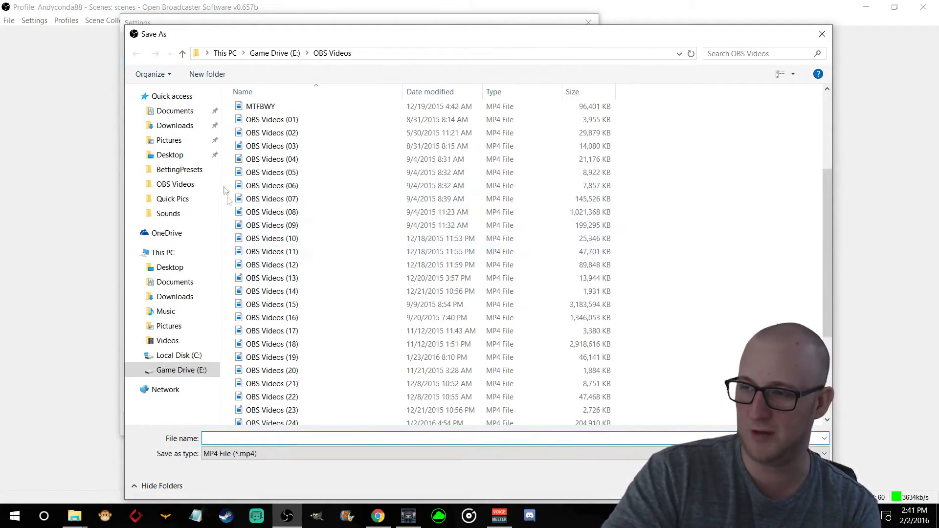
{"action": "left_click", "coordinate": [823, 33]}
{"action": "mouse_move", "coordinate": [507, 68]}
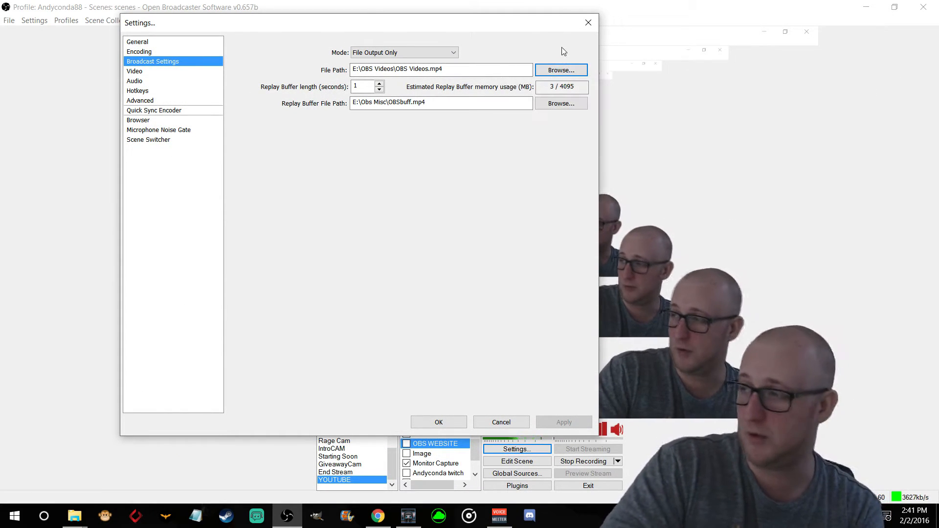
- Examine the available resolution downscale options in the Video settings without choosing a different one
{"action": "left_click", "coordinate": [146, 72]}
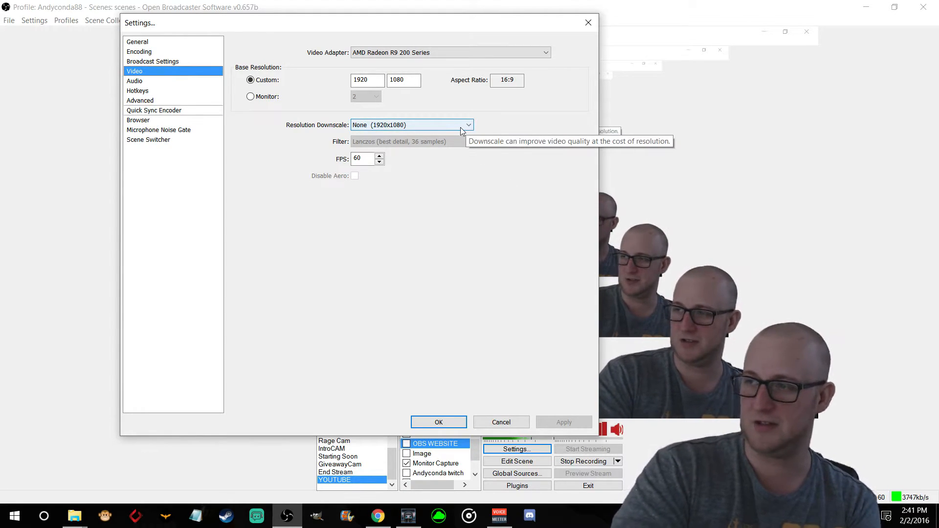
{"action": "left_click", "coordinate": [428, 126]}
{"action": "left_click", "coordinate": [428, 126]}
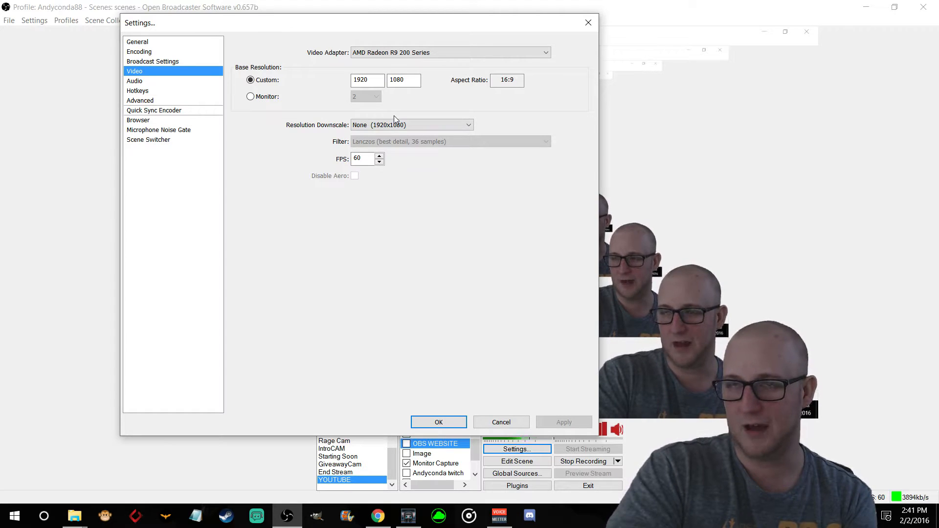
{"action": "left_click", "coordinate": [416, 126]}
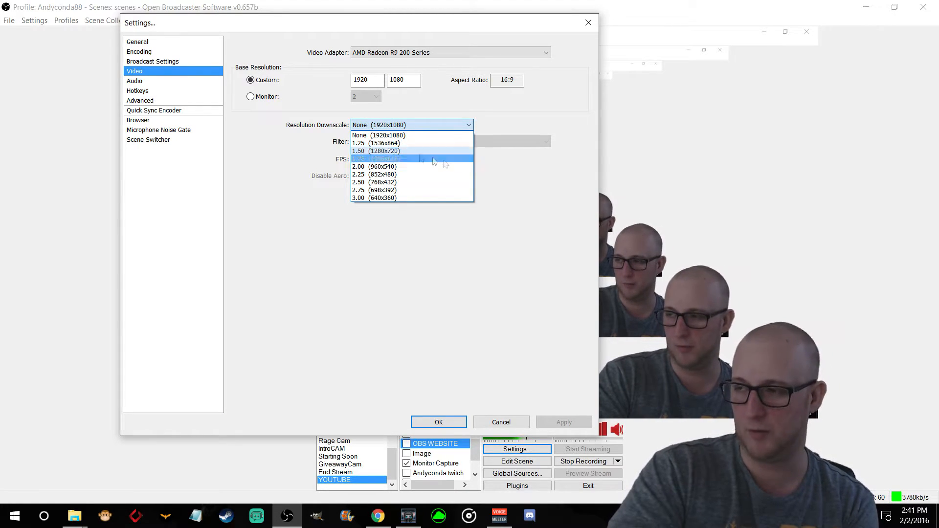
{"action": "left_click", "coordinate": [510, 180]}
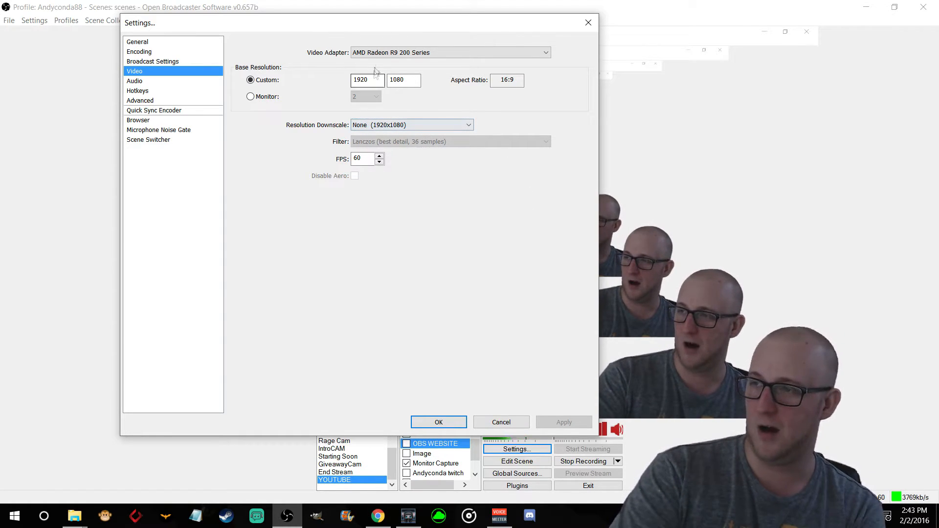
- Check which video adapters are offered in the Video settings
{"action": "left_click", "coordinate": [419, 51]}
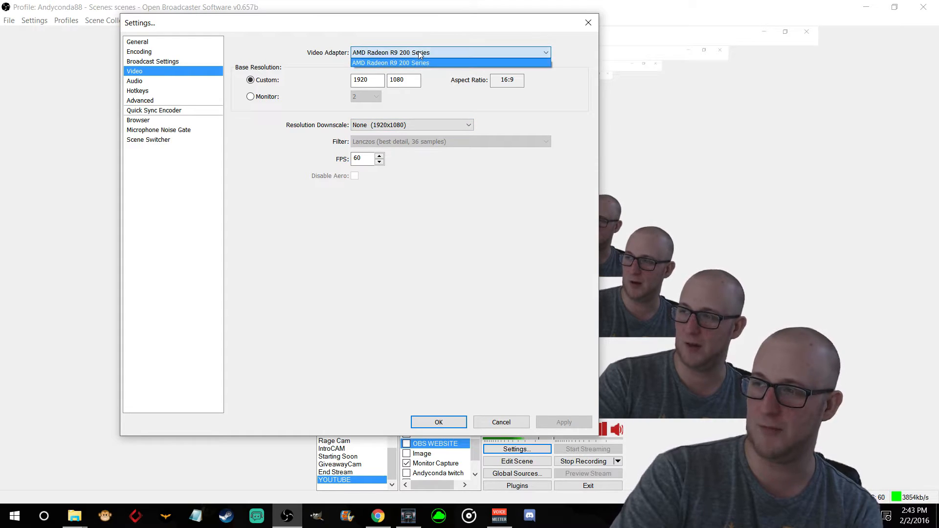
{"action": "left_click", "coordinate": [436, 32]}
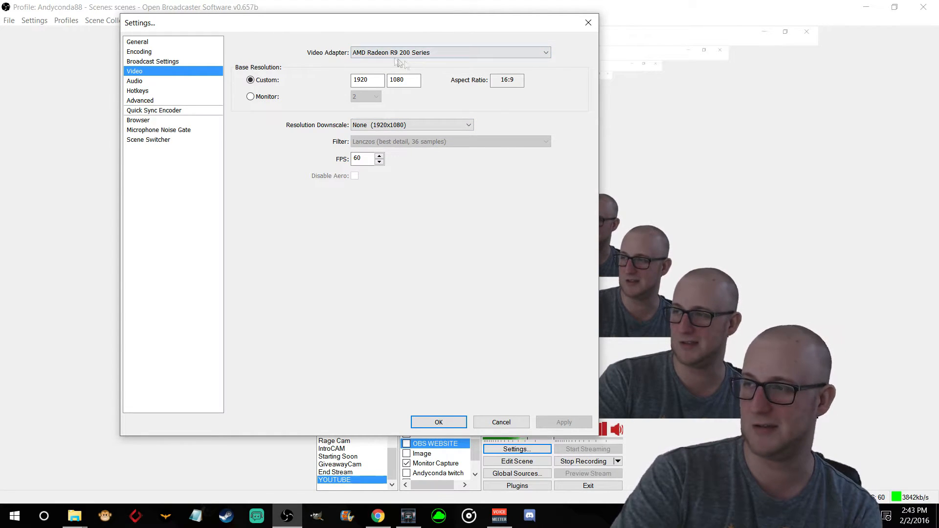
{"action": "left_click", "coordinate": [432, 54]}
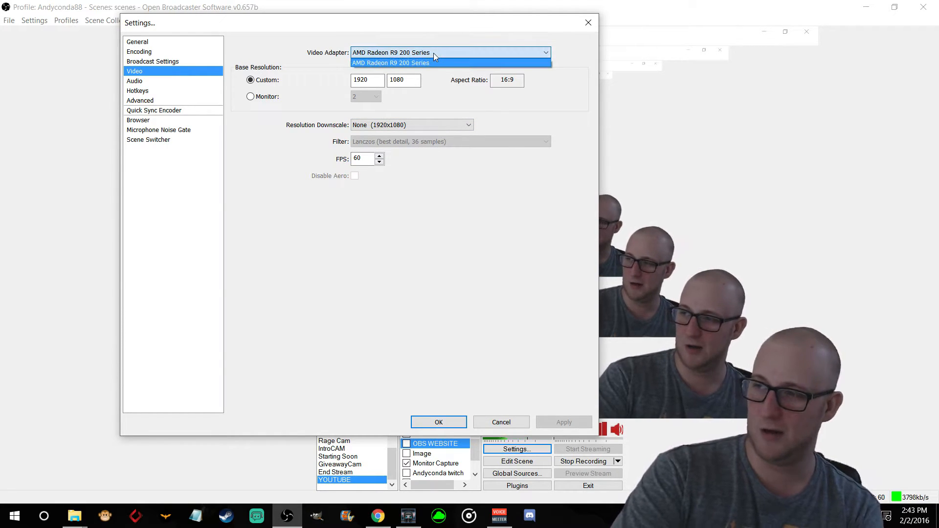
{"action": "left_click", "coordinate": [434, 51]}
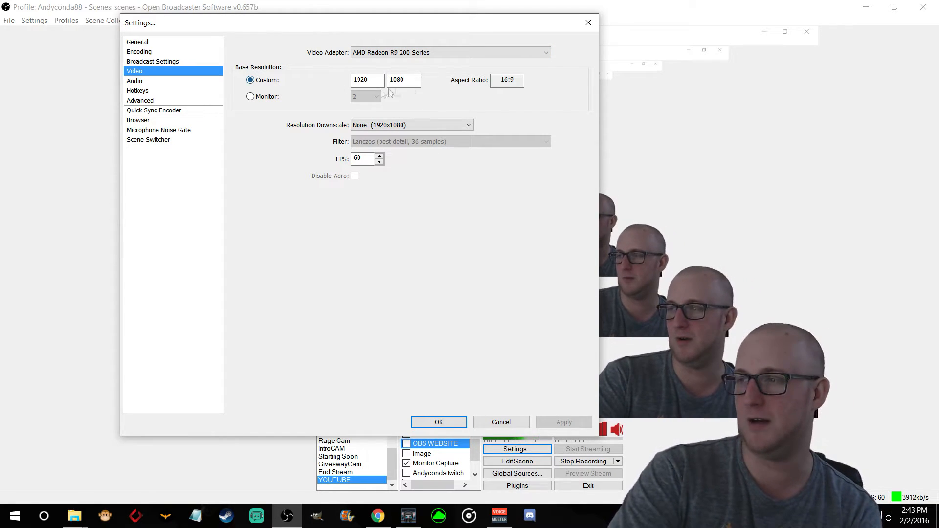
{"action": "left_click", "coordinate": [147, 91]}
{"action": "left_click", "coordinate": [166, 73]}
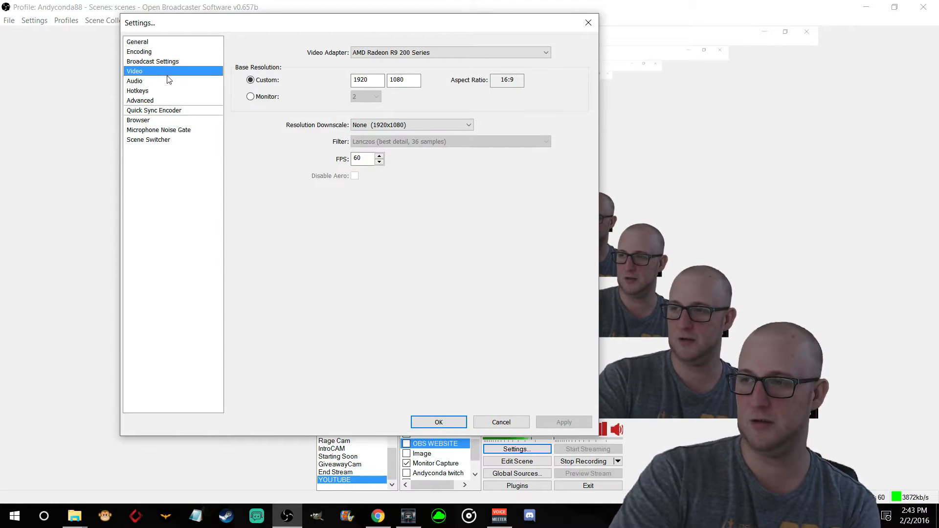
- Examine the desktop audio devices offered in the Audio settings
{"action": "left_click", "coordinate": [168, 81]}
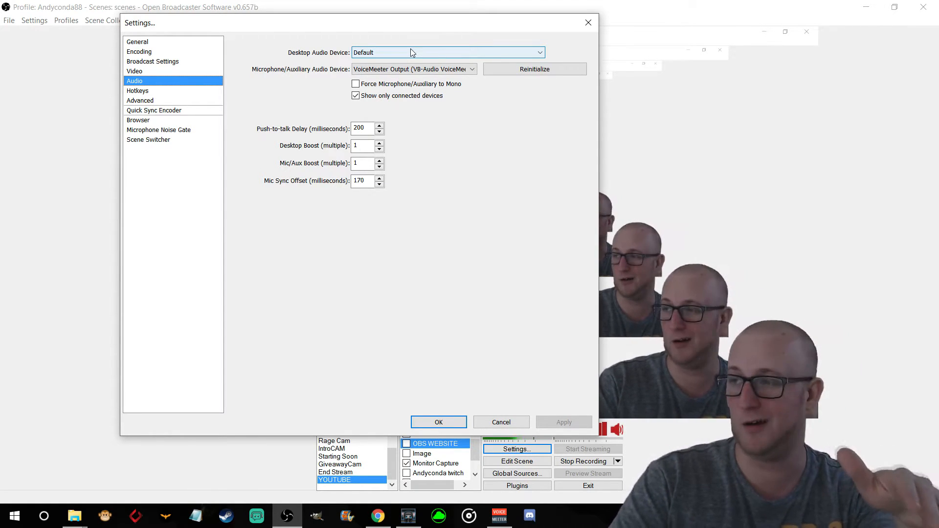
{"action": "left_click", "coordinate": [367, 52]}
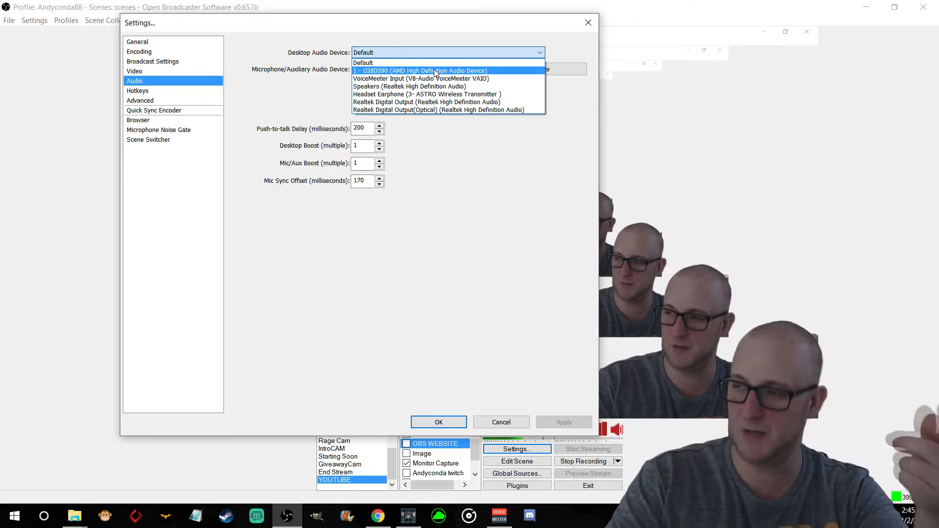
{"action": "left_click", "coordinate": [447, 135]}
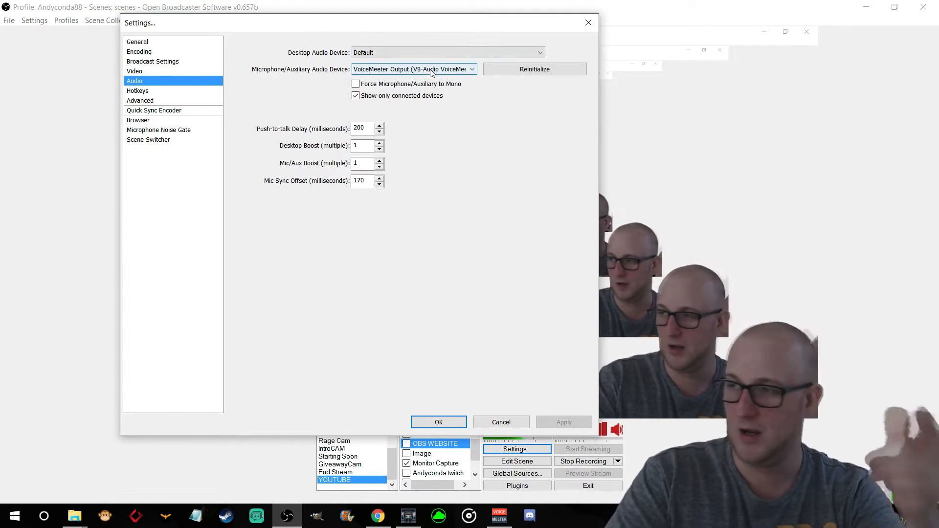
- Examine the available microphone/auxiliary audio devices without choosing a different one
{"action": "left_click", "coordinate": [431, 71]}
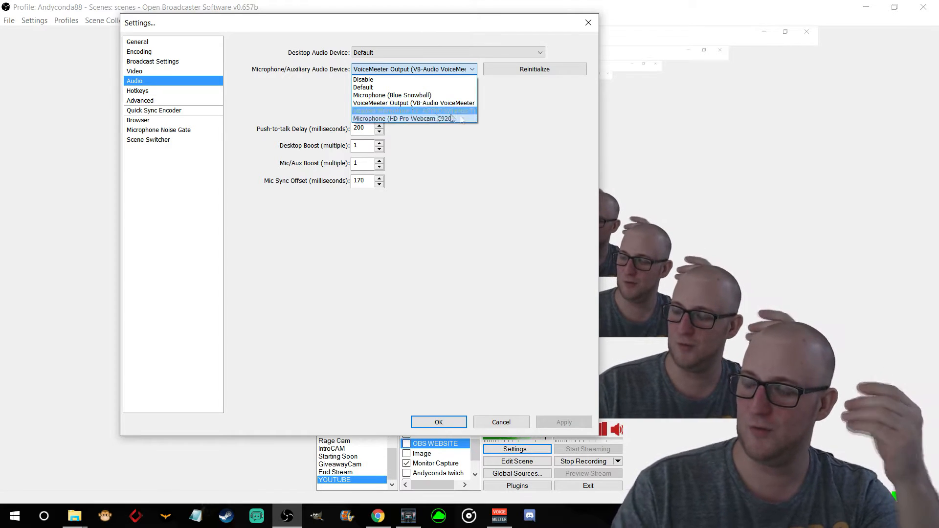
{"action": "left_click", "coordinate": [477, 142]}
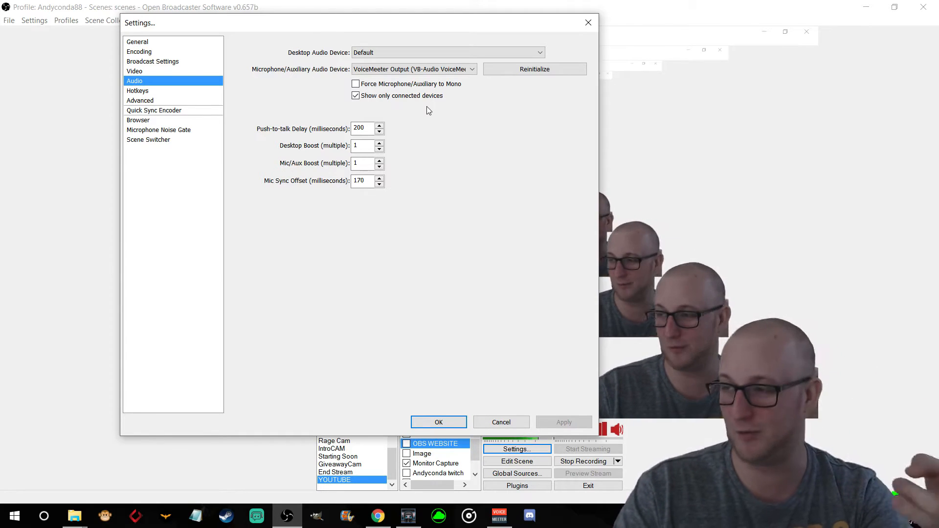
{"action": "left_click", "coordinate": [428, 73]}
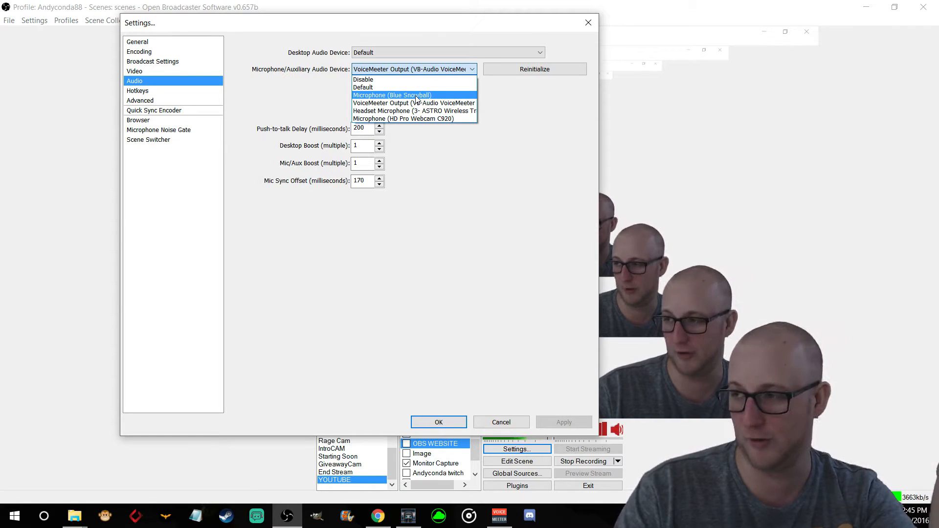
{"action": "left_click", "coordinate": [500, 133]}
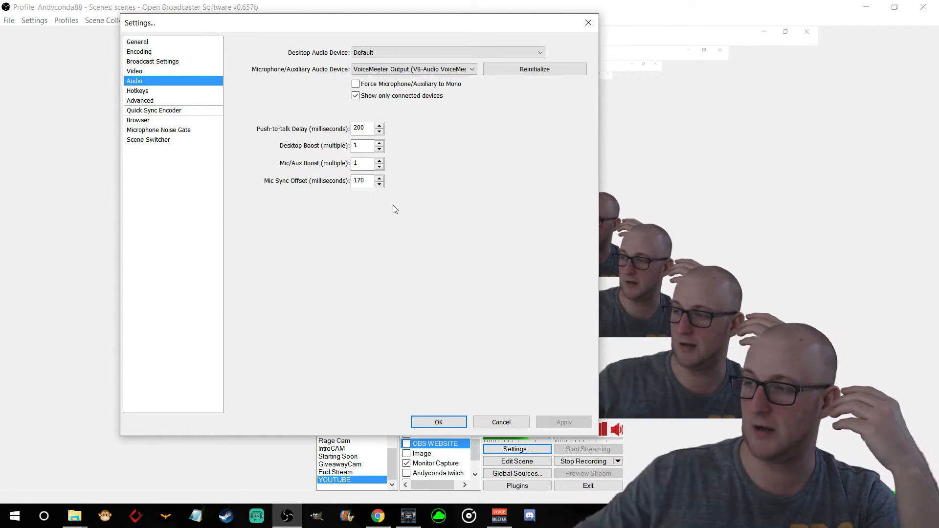
- Recheck the desktop audio device choices and look at the push-to-talk delay setting
{"action": "left_click", "coordinate": [377, 53]}
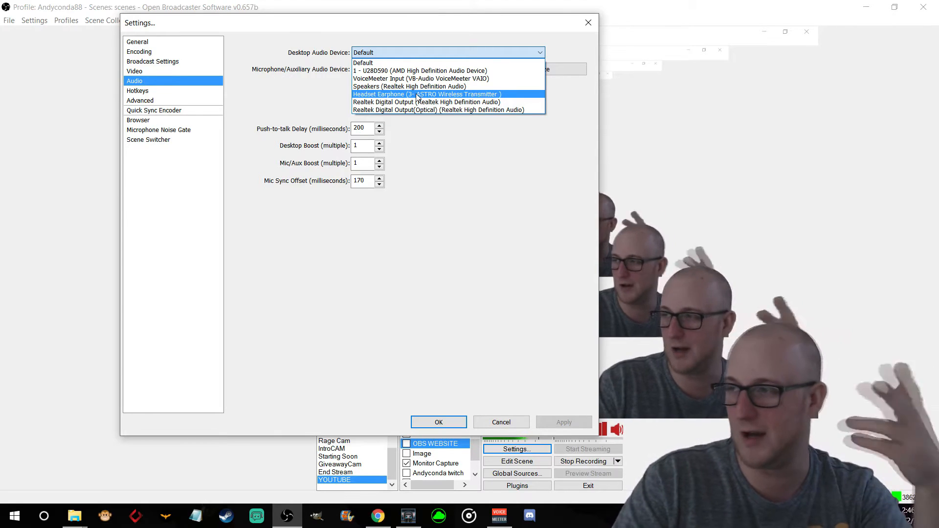
{"action": "left_click", "coordinate": [430, 134]}
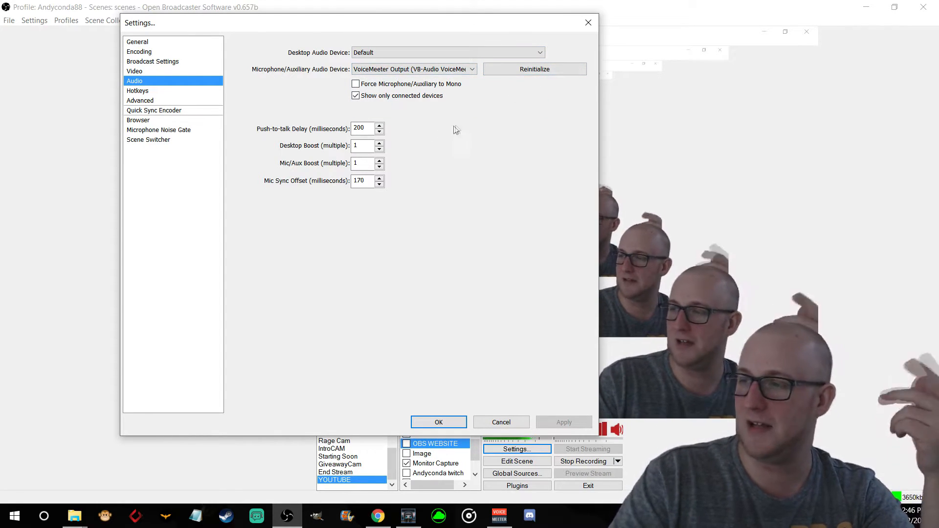
{"action": "left_click", "coordinate": [365, 132]}
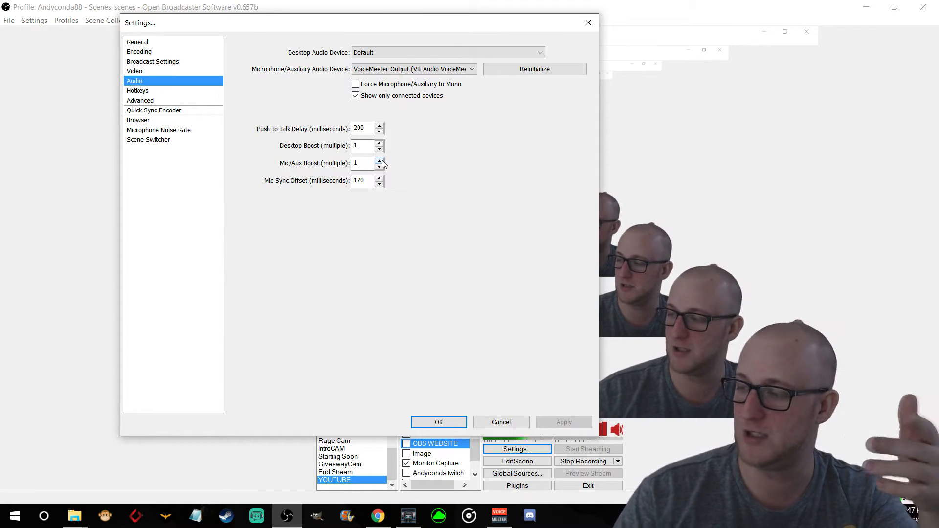
- Recheck the microphone/auxiliary and desktop audio device choices without selecting different devices
{"action": "left_click_drag", "start_coordinate": [455, 24], "coordinate": [382, 4]}
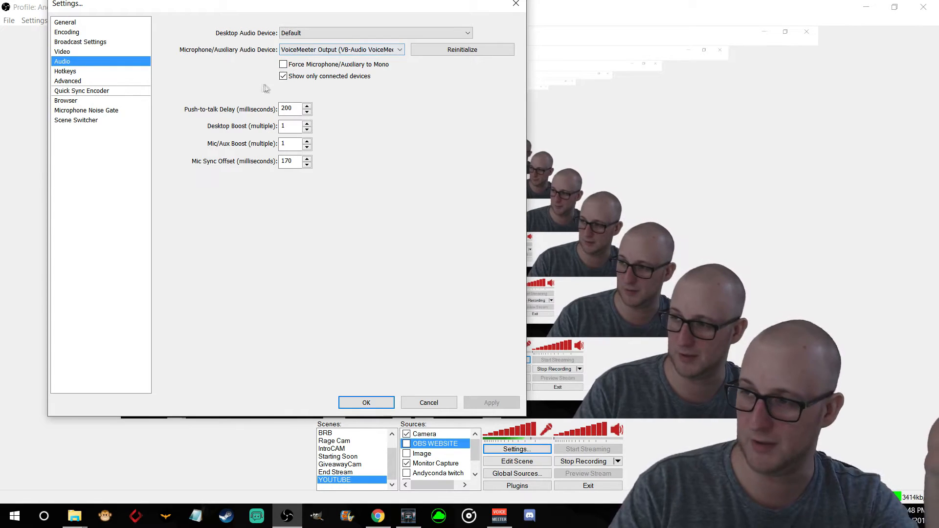
{"action": "left_click", "coordinate": [321, 51]}
{"action": "left_click", "coordinate": [321, 51]}
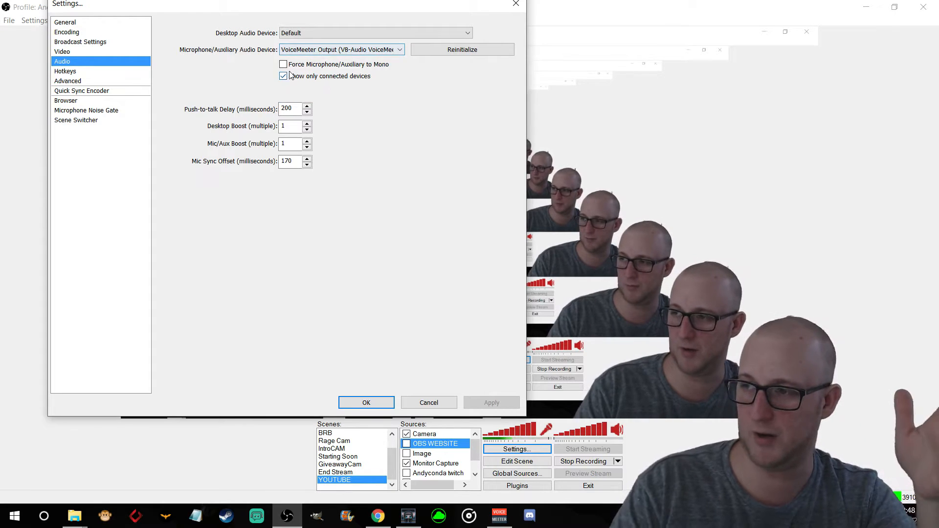
{"action": "left_click", "coordinate": [326, 49]}
{"action": "left_click", "coordinate": [322, 30]}
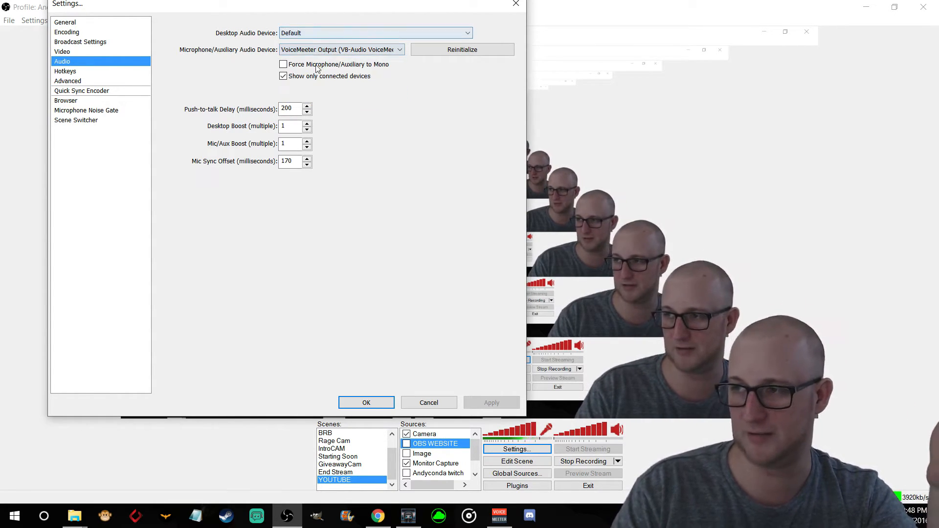
{"action": "left_click", "coordinate": [325, 32]}
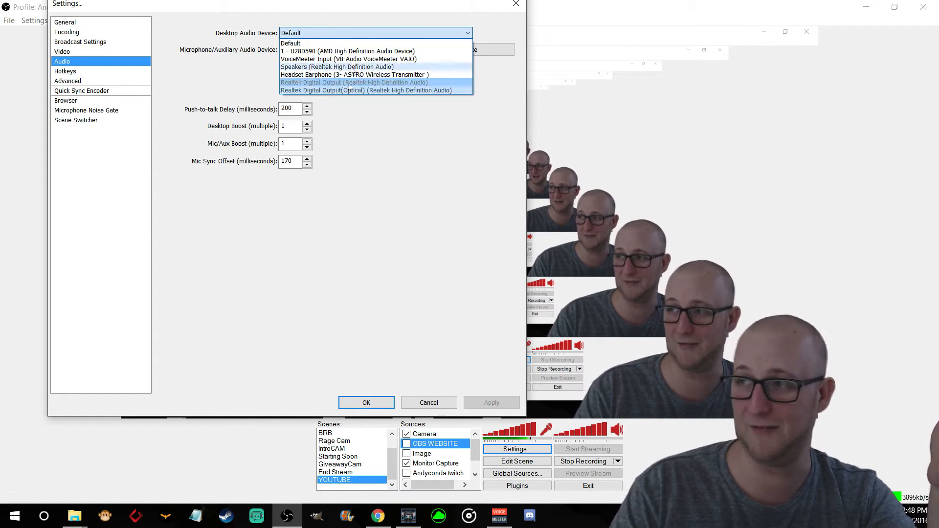
{"action": "left_click", "coordinate": [385, 105]}
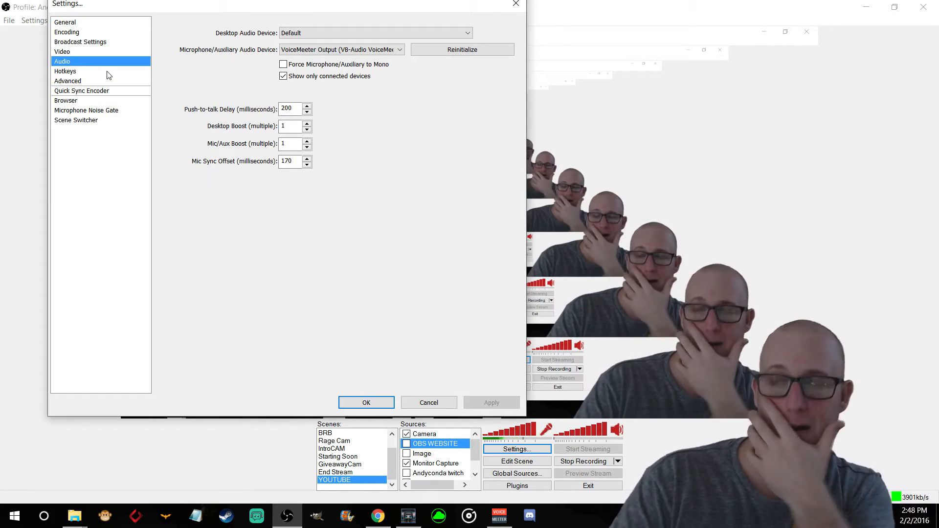
- Set both the max bitrate and the buffer size to 2000 in the video encoding settings
{"action": "left_click", "coordinate": [93, 32]}
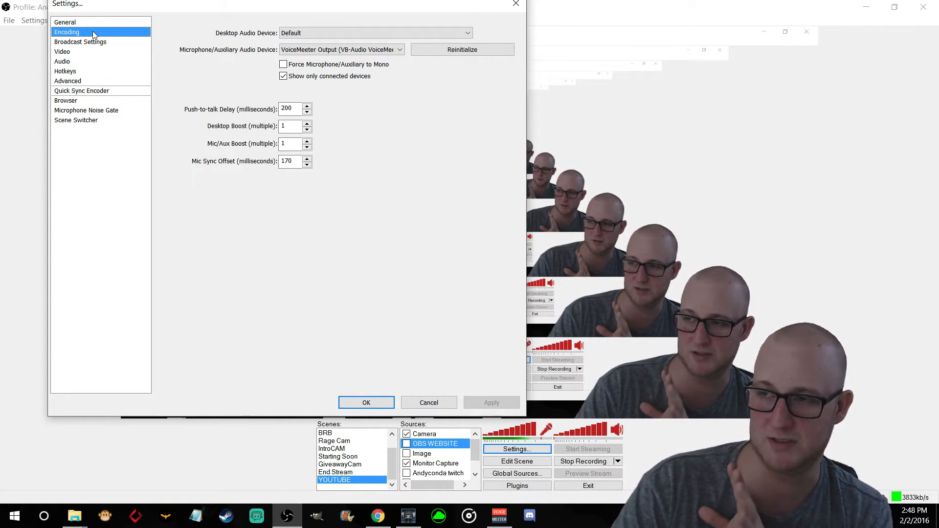
{"action": "mouse_move", "coordinate": [297, 81]}
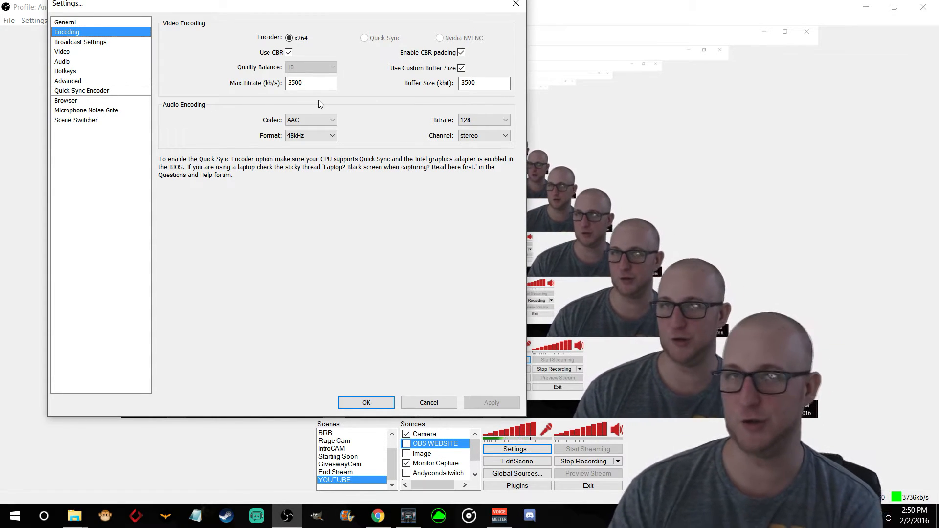
{"action": "mouse_move", "coordinate": [308, 83]}
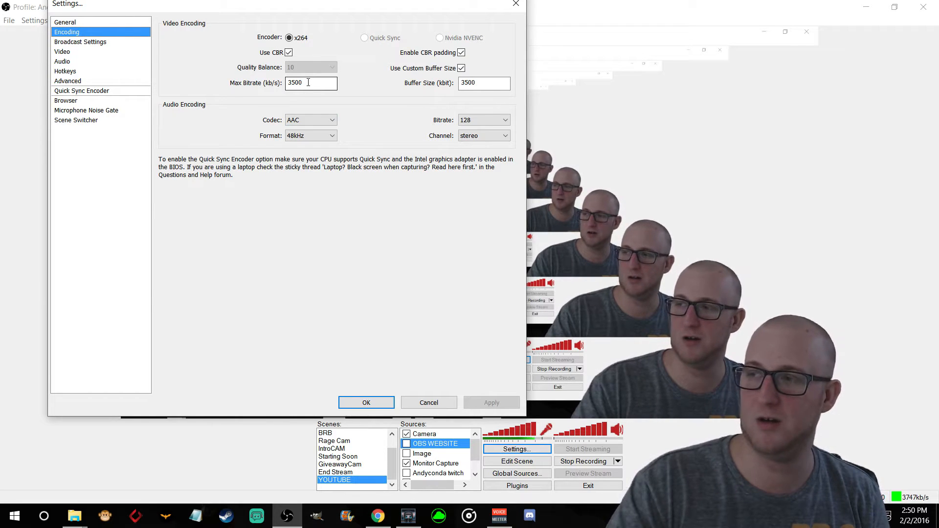
{"action": "left_click_drag", "start_coordinate": [308, 82], "coordinate": [261, 79]}
{"action": "type", "text": "2000"}
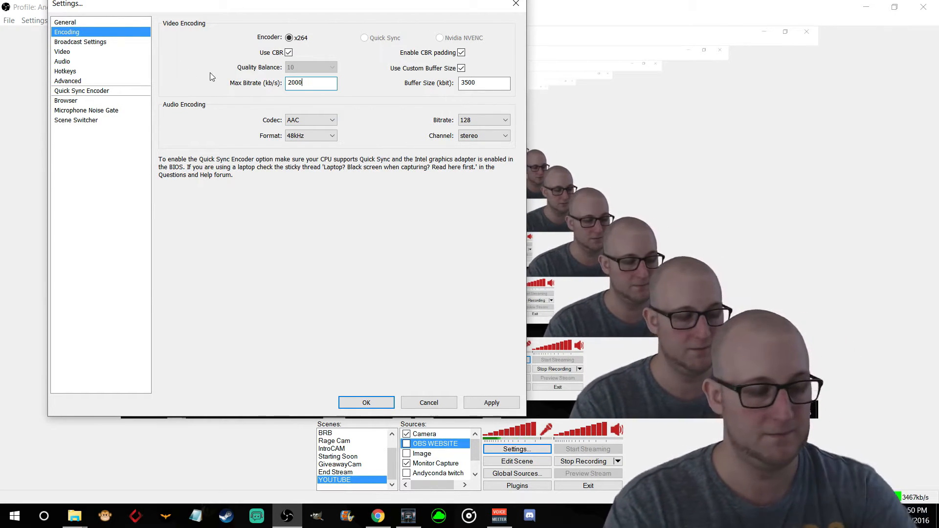
{"action": "key", "text": "Tab"}
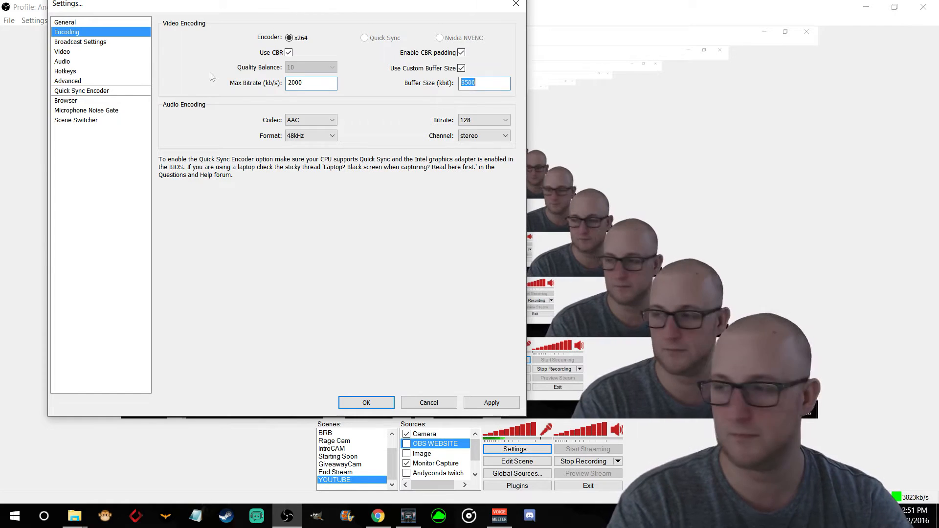
{"action": "type", "text": "2000"}
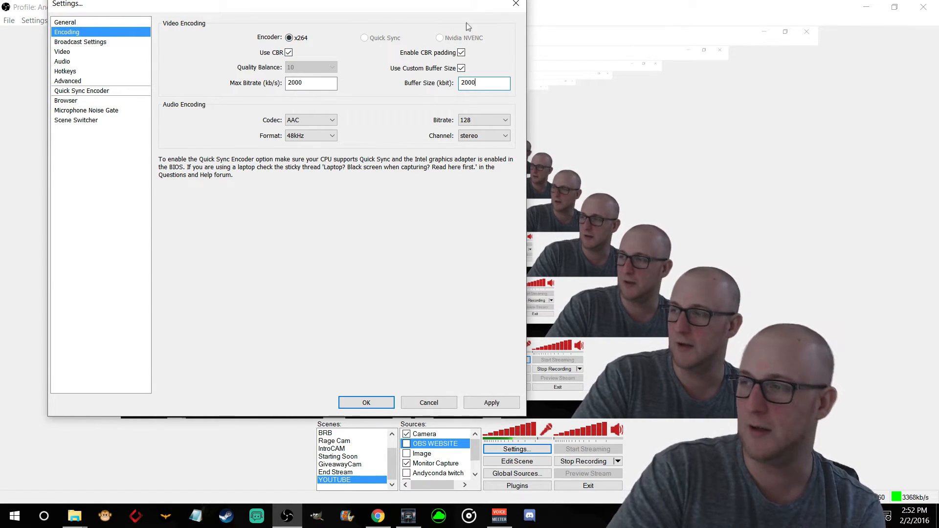
- Try an audio bitrate of 96 and return it to 128
{"action": "mouse_move", "coordinate": [295, 86]}
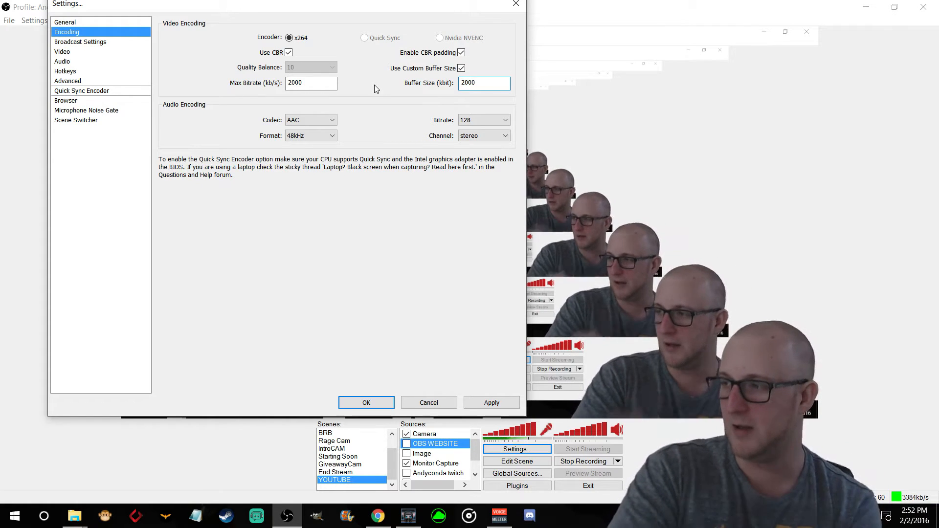
{"action": "left_click", "coordinate": [487, 121]}
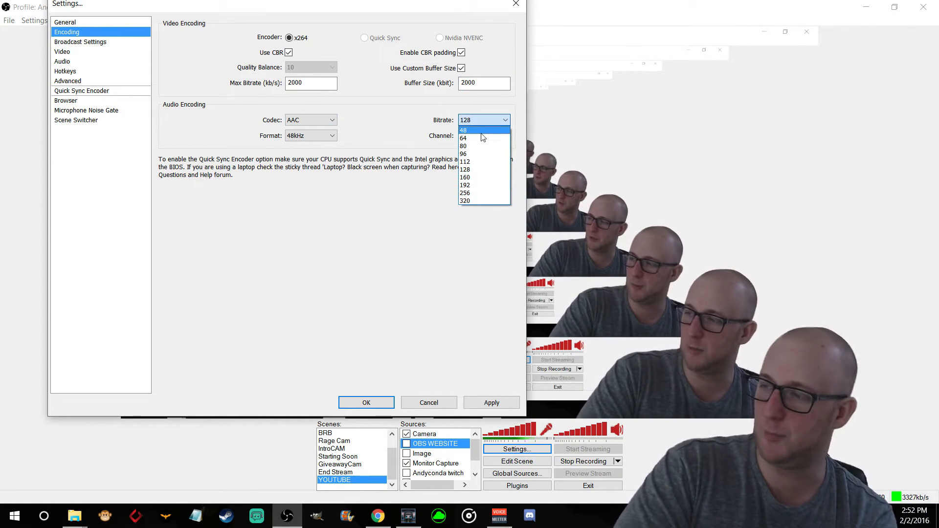
{"action": "left_click", "coordinate": [482, 153]}
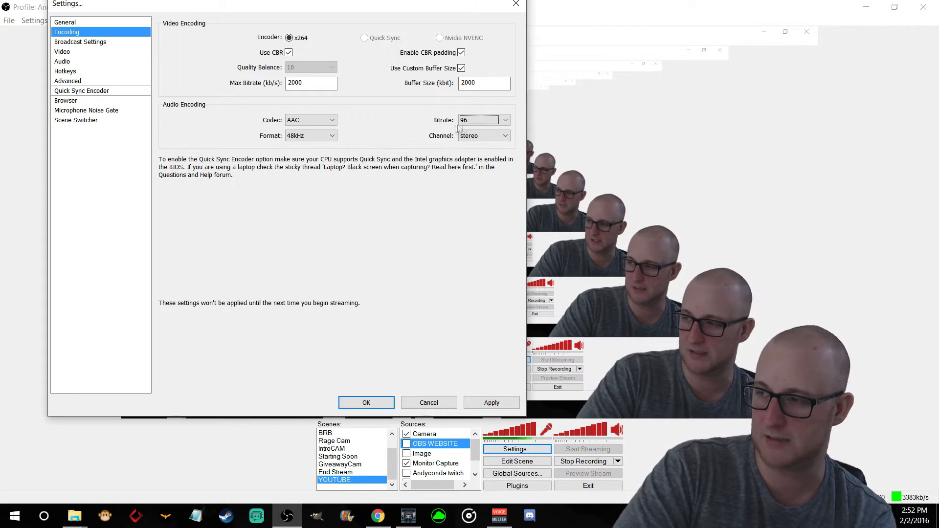
{"action": "left_click", "coordinate": [484, 123]}
{"action": "left_click", "coordinate": [486, 167]}
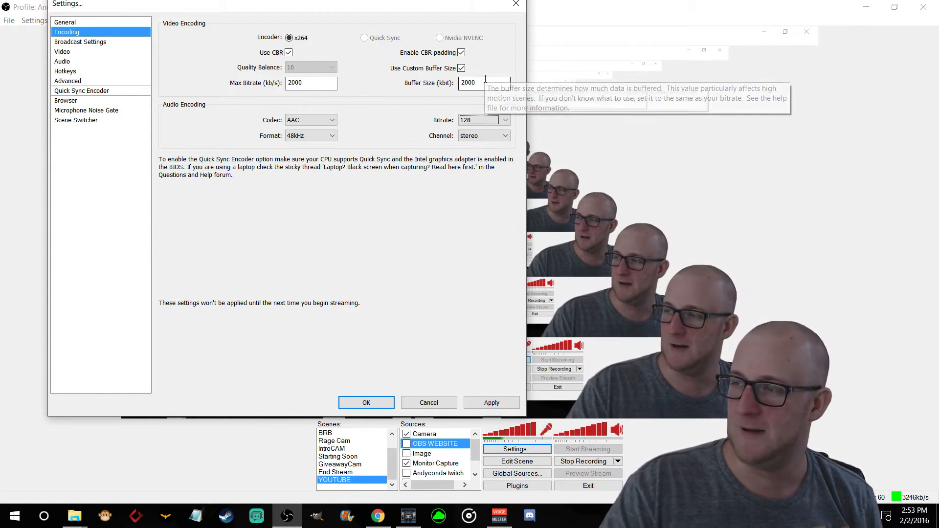
- Look at the audio codec and format choices in the encoding settings, keeping AAC and 48kHz
{"action": "mouse_move", "coordinate": [310, 89]}
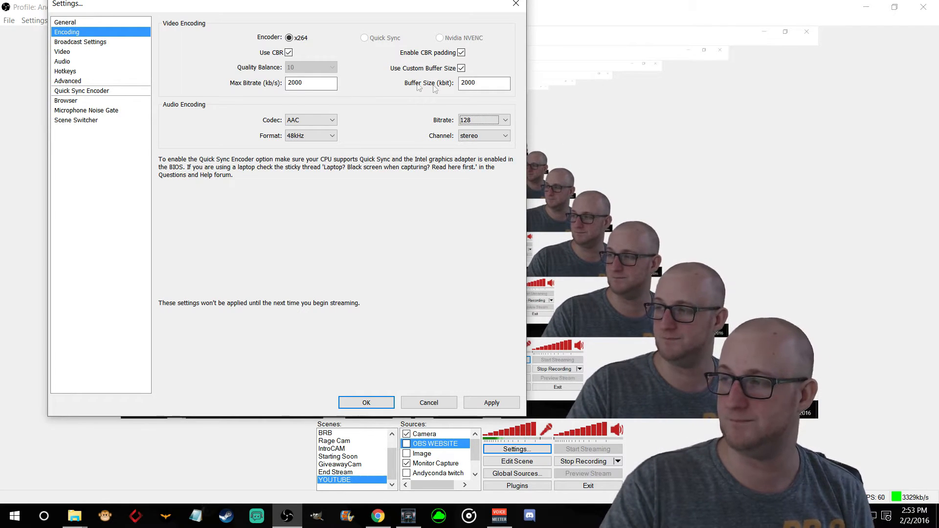
{"action": "mouse_move", "coordinate": [483, 83]}
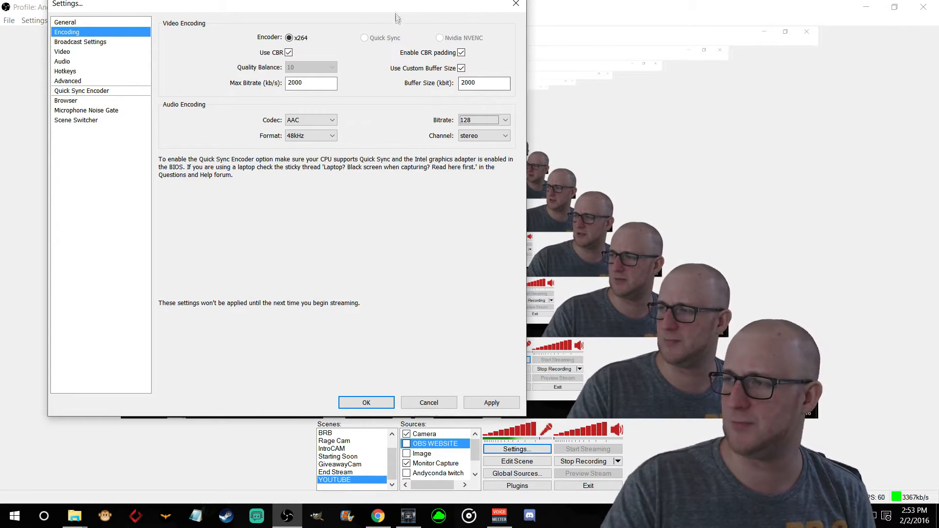
{"action": "left_click_drag", "start_coordinate": [397, 10], "coordinate": [508, 3]}
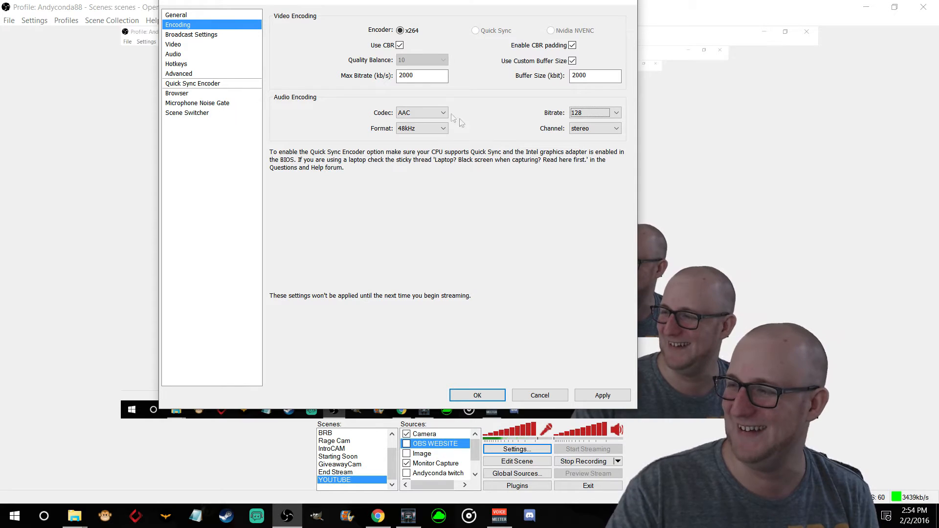
{"action": "left_click", "coordinate": [419, 114]}
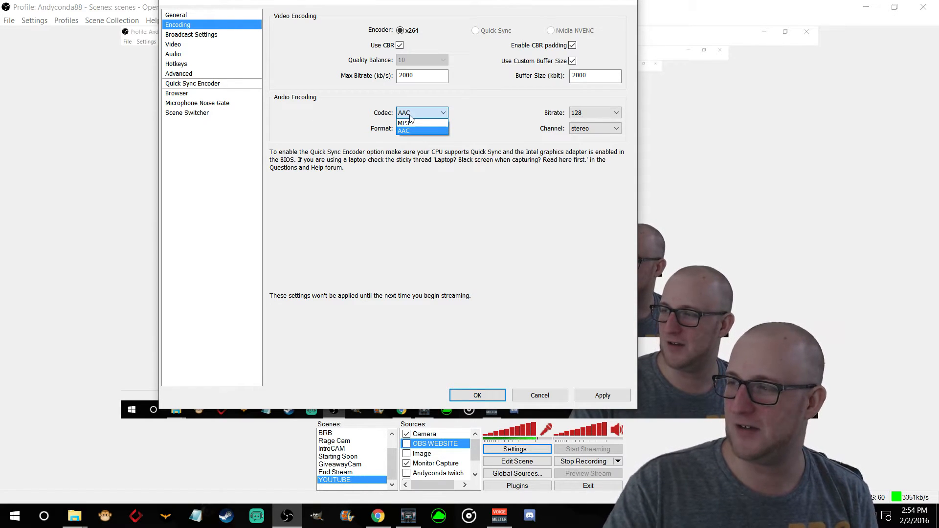
{"action": "left_click", "coordinate": [420, 131]}
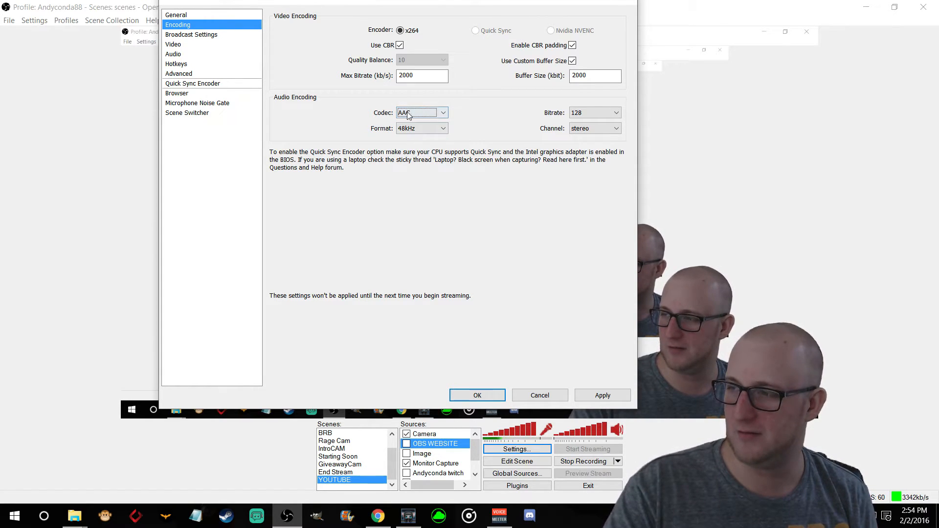
{"action": "left_click", "coordinate": [434, 116]}
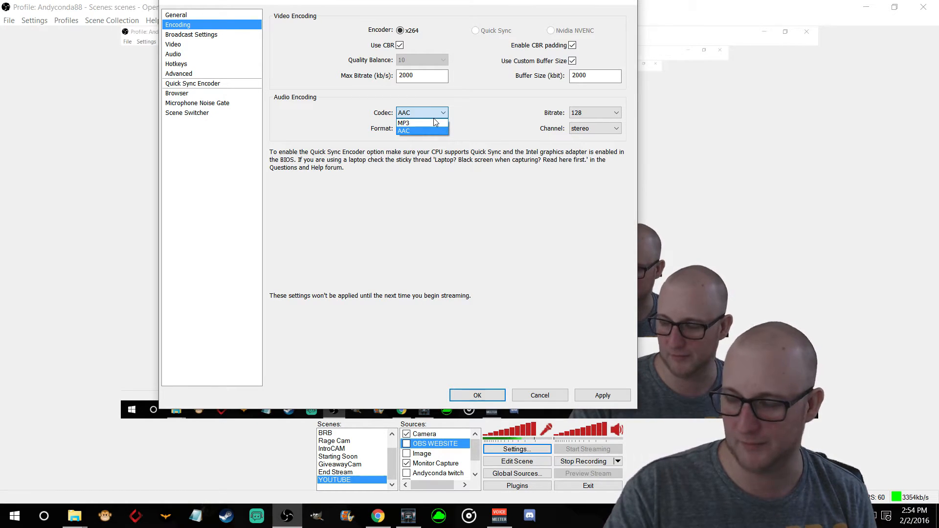
{"action": "left_click", "coordinate": [427, 133]}
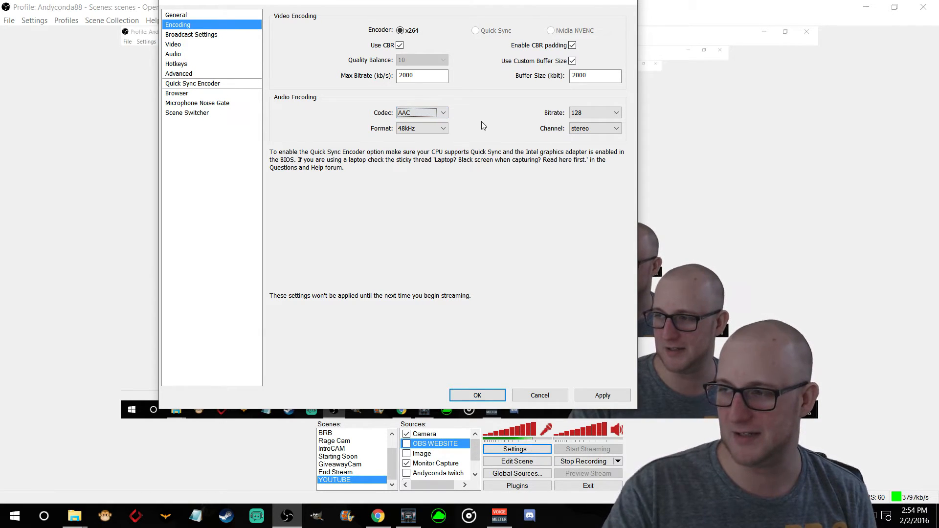
{"action": "left_click", "coordinate": [431, 130]}
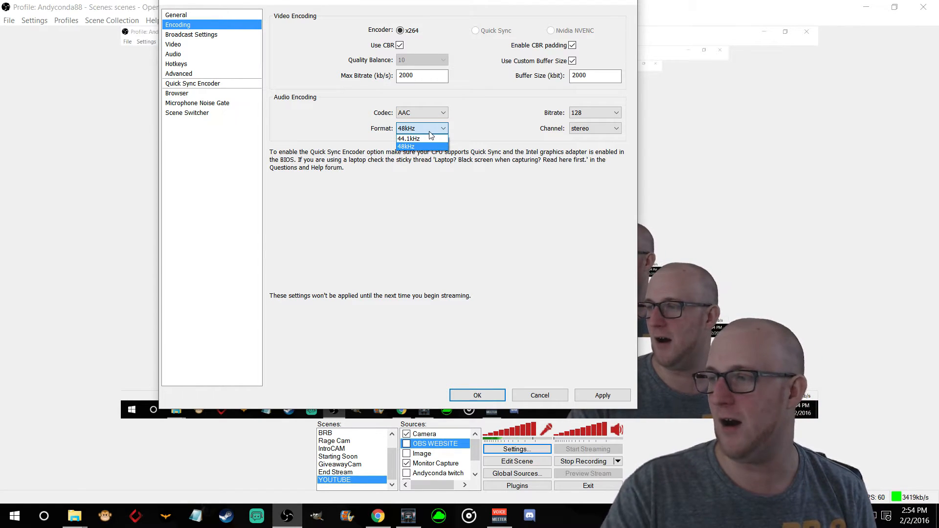
{"action": "left_click", "coordinate": [482, 134]}
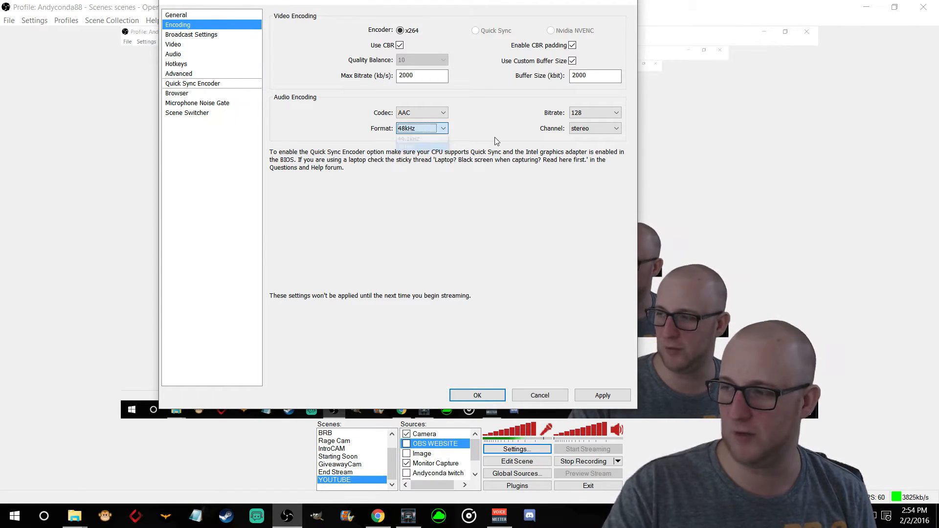
- Look at the audio bitrate and channel choices, keeping 128 and stereo
{"action": "left_click", "coordinate": [594, 115]}
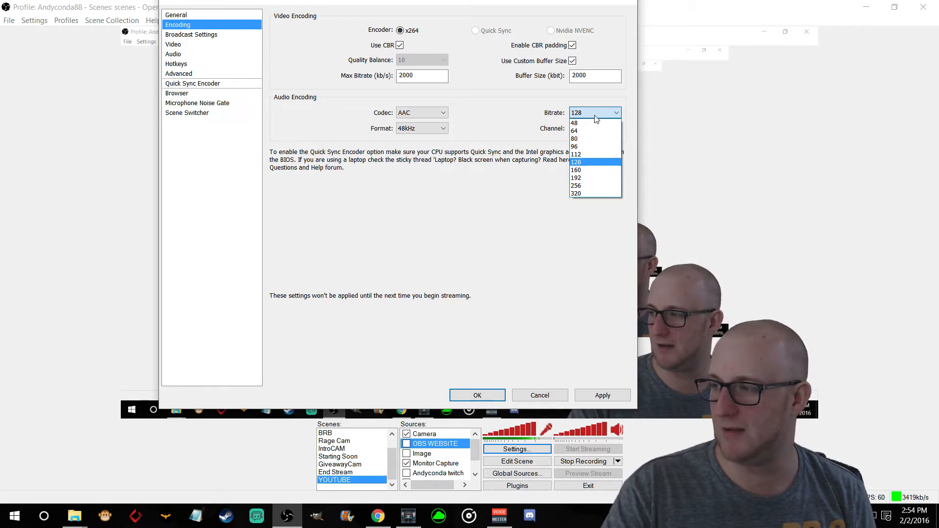
{"action": "left_click", "coordinate": [595, 117]}
{"action": "left_click", "coordinate": [594, 117]}
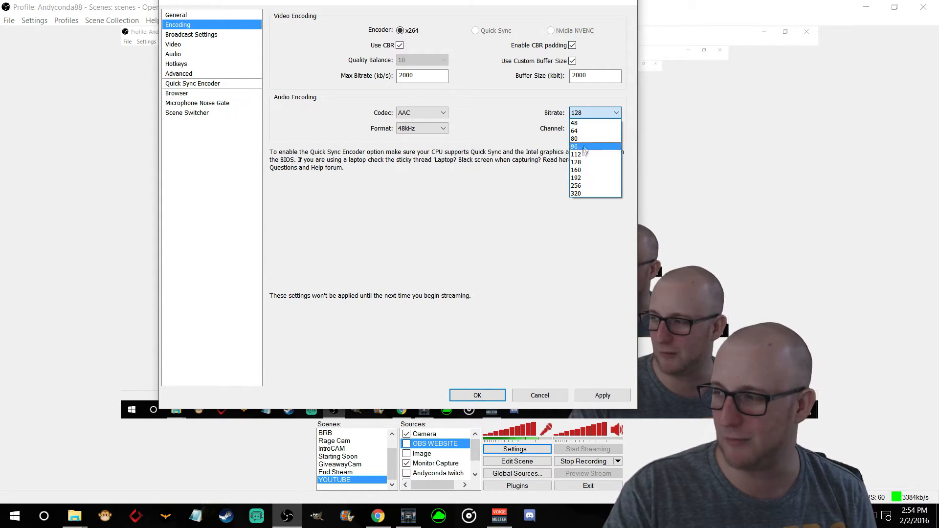
{"action": "left_click", "coordinate": [525, 121]}
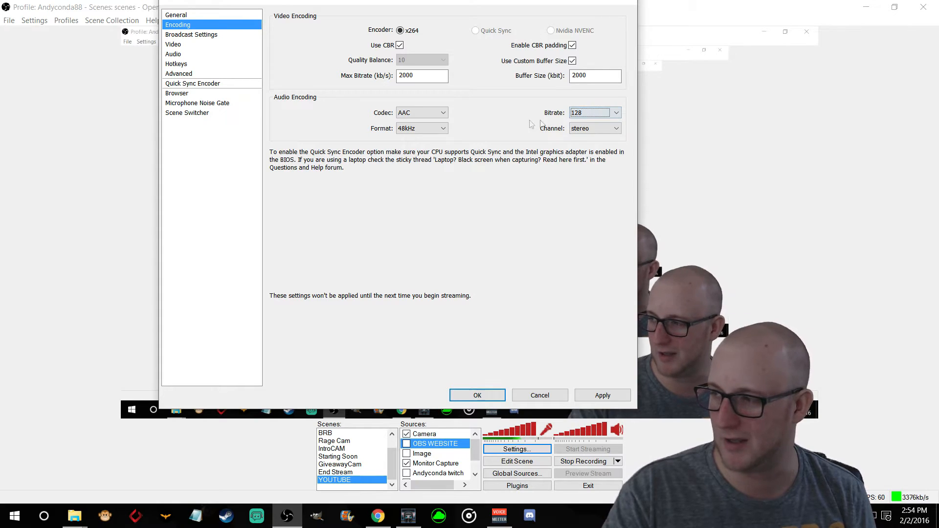
{"action": "left_click", "coordinate": [606, 132]}
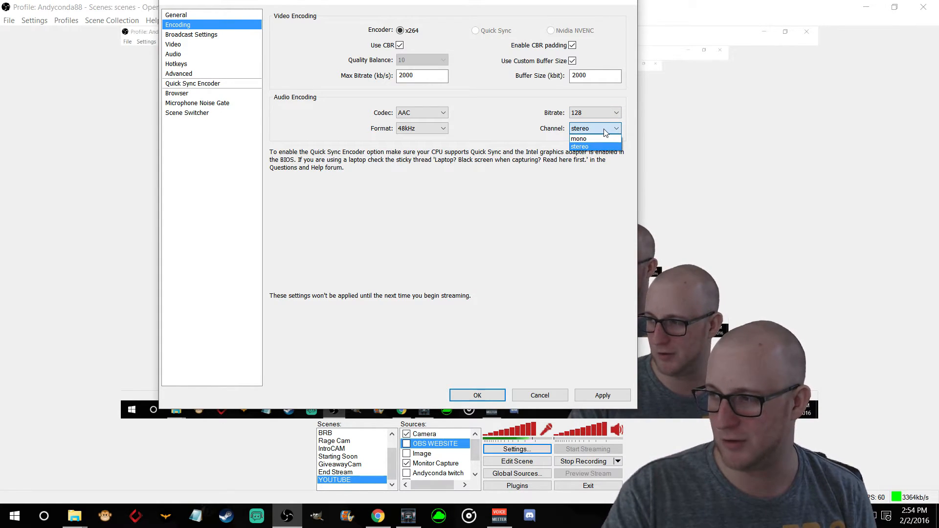
{"action": "left_click", "coordinate": [606, 134]}
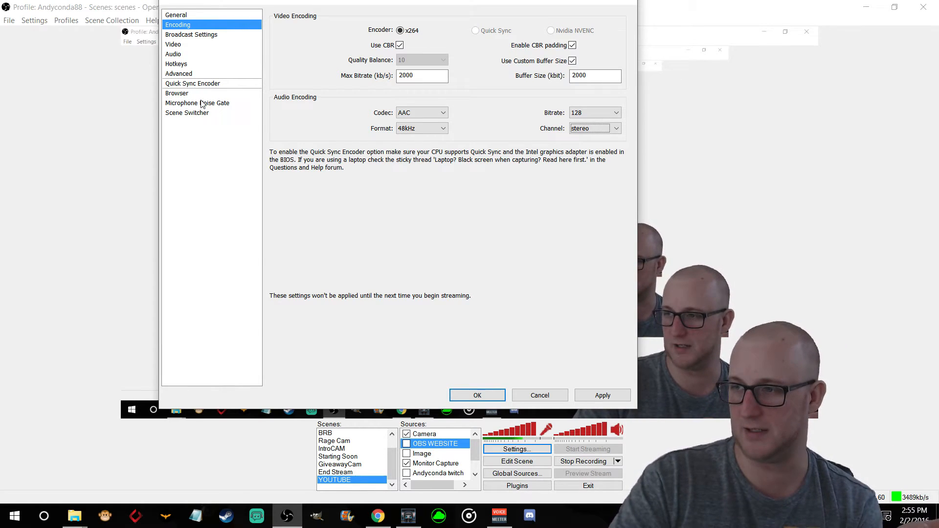
- Examine the streaming services offered in the Broadcast Settings, keeping Twitch
{"action": "left_click", "coordinate": [191, 34]}
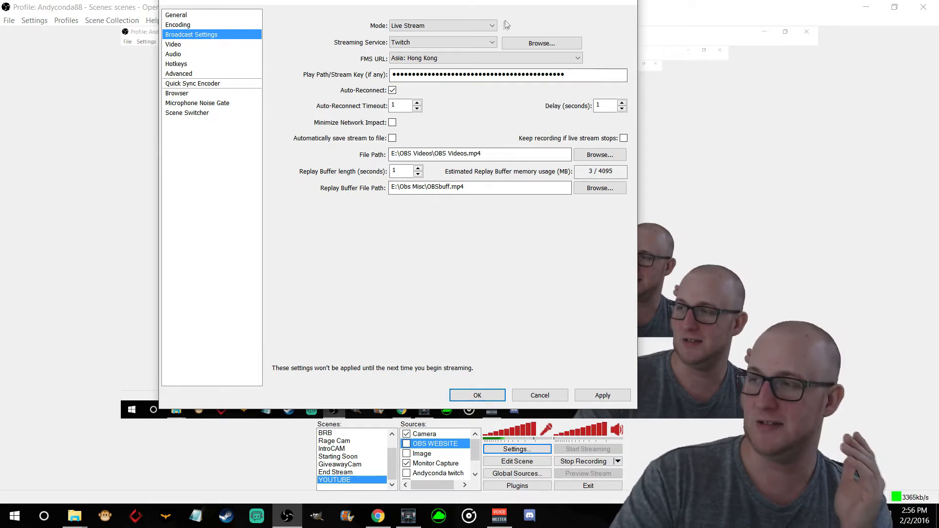
{"action": "left_click", "coordinate": [476, 43]}
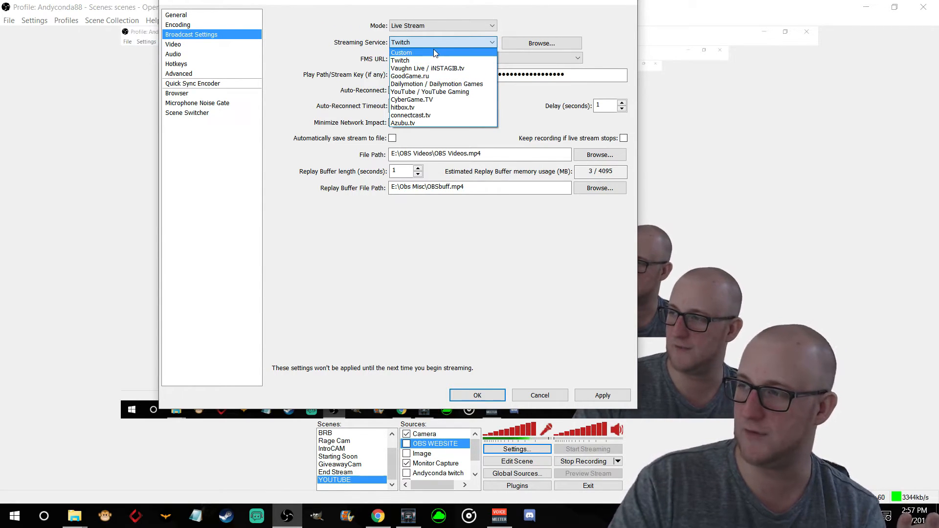
{"action": "left_click", "coordinate": [525, 28]}
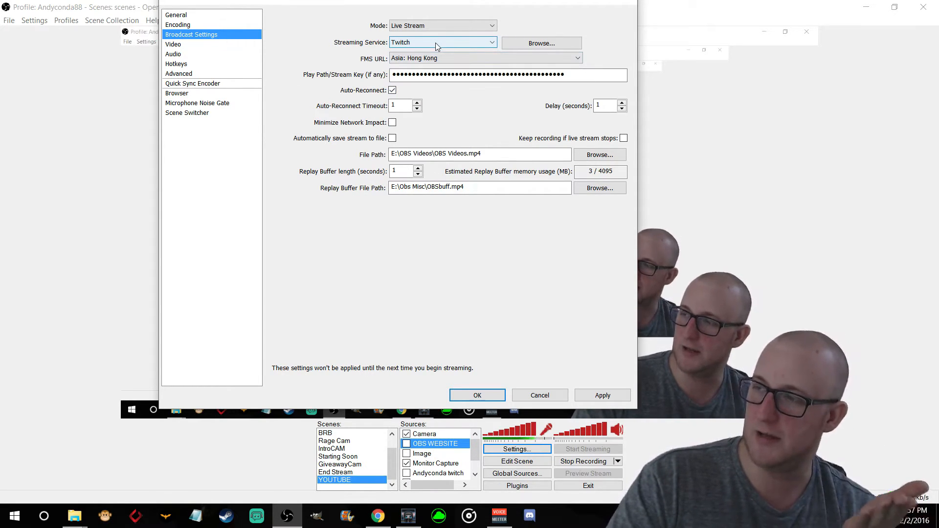
- Look through the FMS URL server list and bring the TwitchTV Ingest Latency Checker into view for comparing servers
{"action": "left_click", "coordinate": [533, 57]}
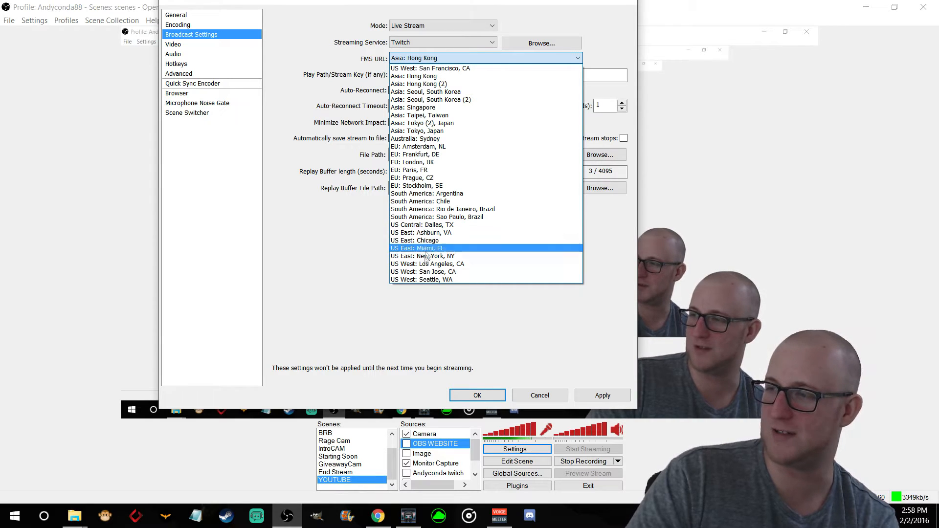
{"action": "left_click", "coordinate": [337, 233]}
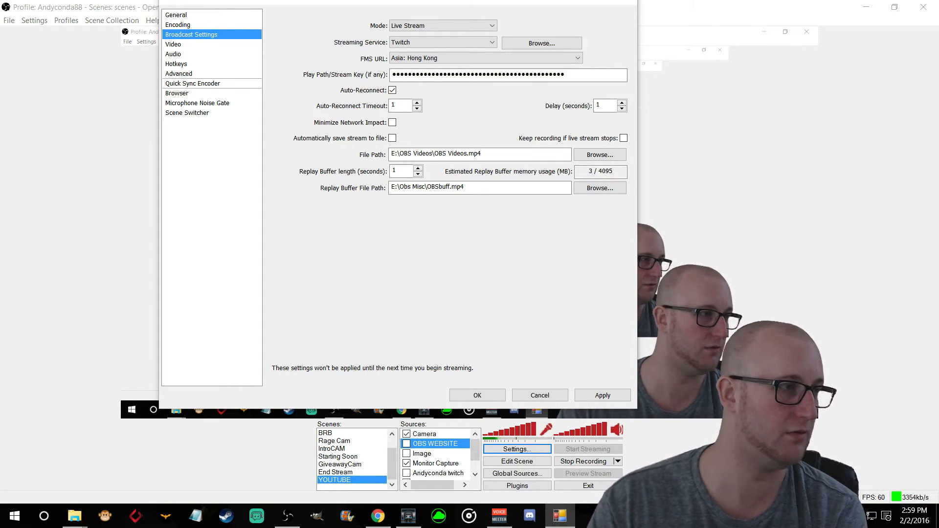
{"action": "left_click_drag", "start_coordinate": [0, 462], "coordinate": [333, 382]}
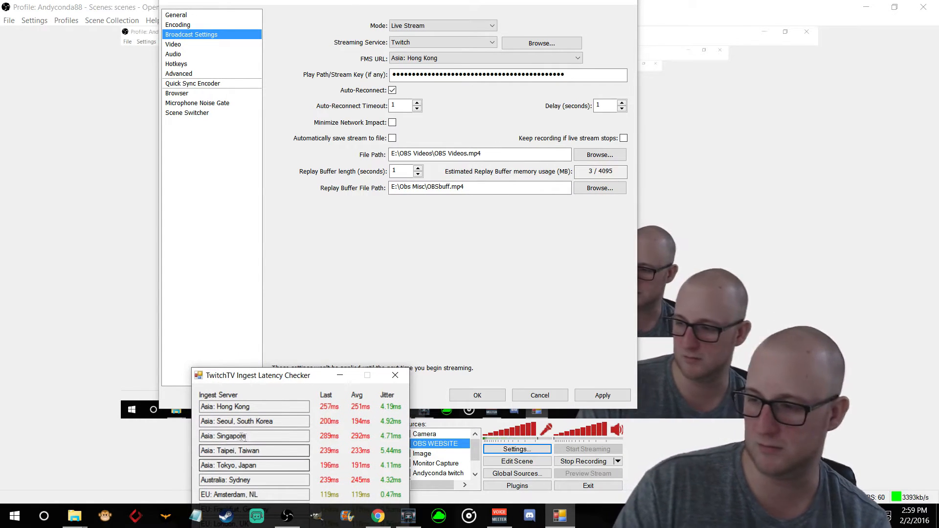
- Move aside and close the TwitchTV Ingest Latency Checker, and look at the FMS URL server list again, keeping Asia: Hong Kong
{"action": "left_click_drag", "start_coordinate": [297, 376], "coordinate": [297, 387]}
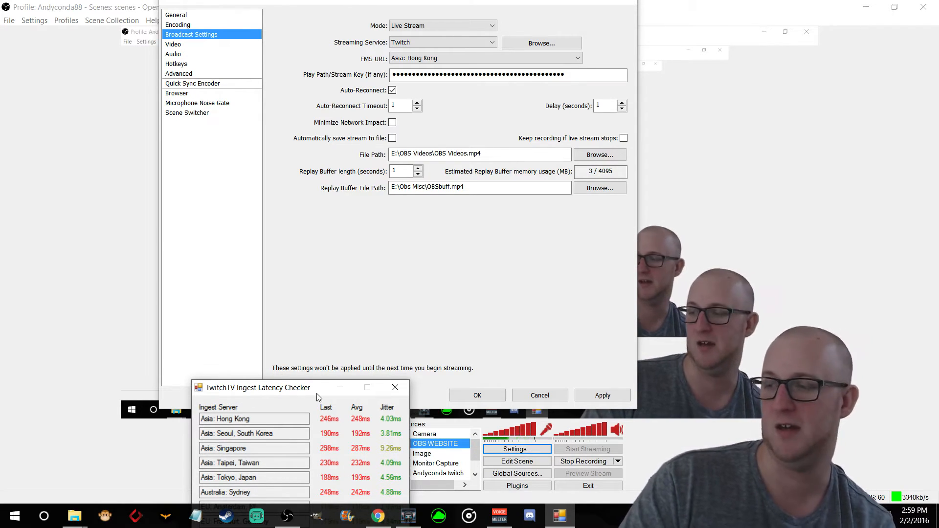
{"action": "left_click_drag", "start_coordinate": [317, 394], "coordinate": [0, 395]}
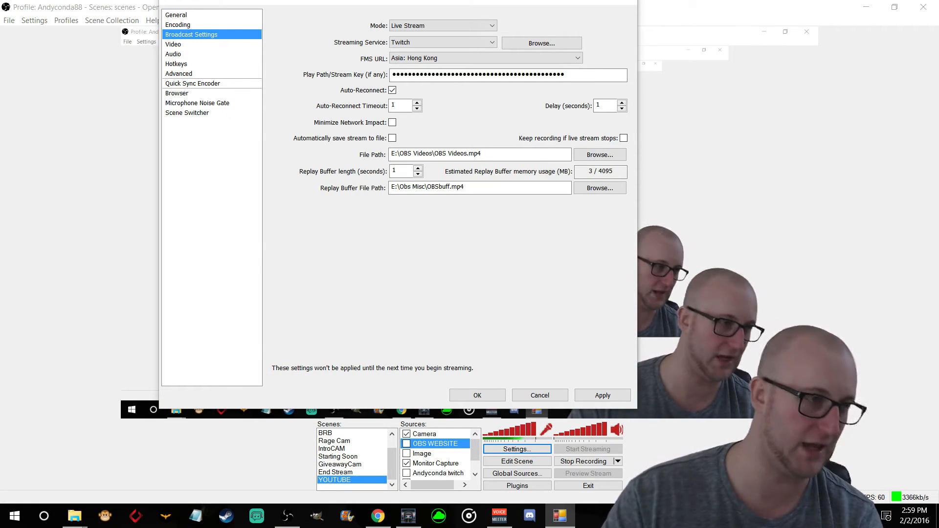
{"action": "key", "text": "alt+F4"}
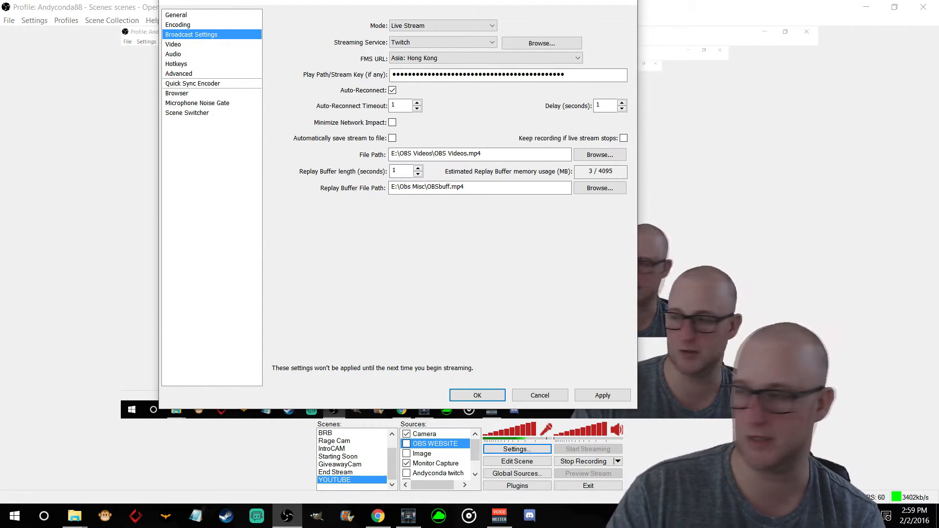
{"action": "left_click", "coordinate": [568, 59]}
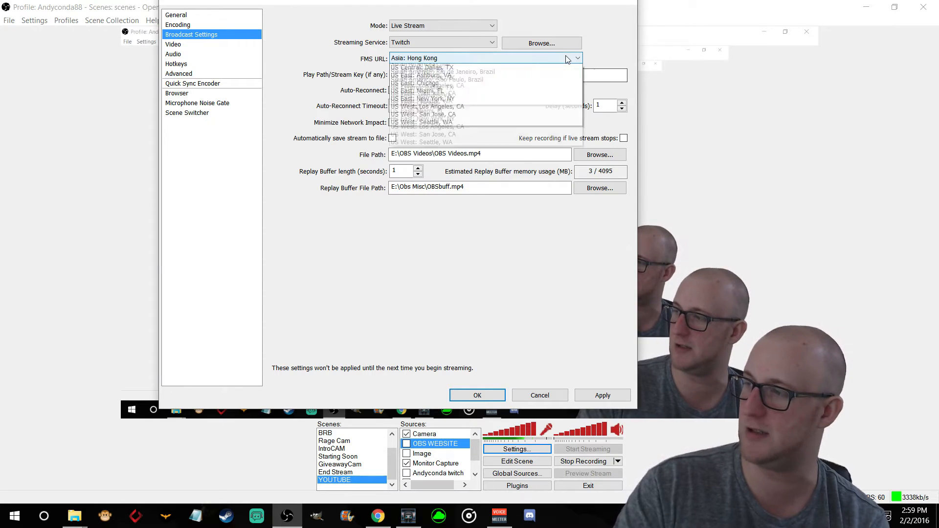
{"action": "left_click", "coordinate": [360, 285]}
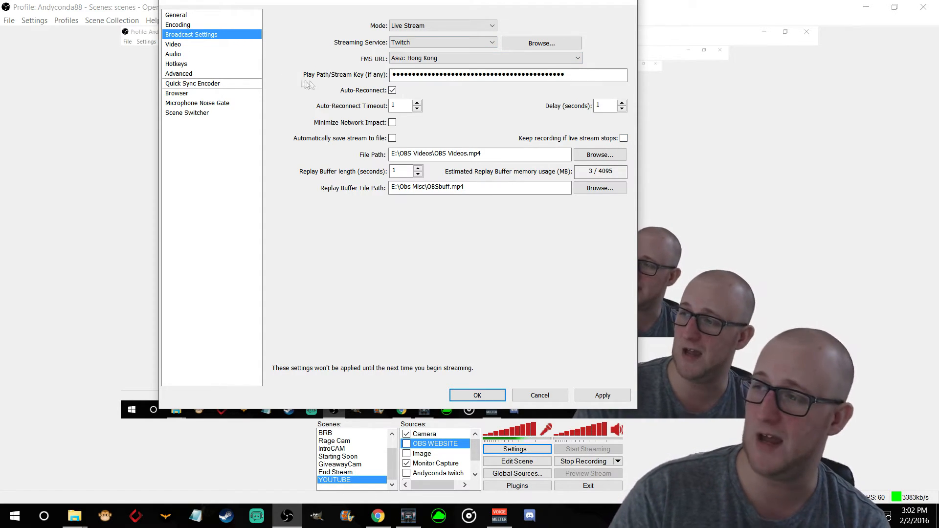
- Highlight the masked contents of the Play Path/Stream Key field to point it out, leaving the key as it is
{"action": "left_click", "coordinate": [507, 74]}
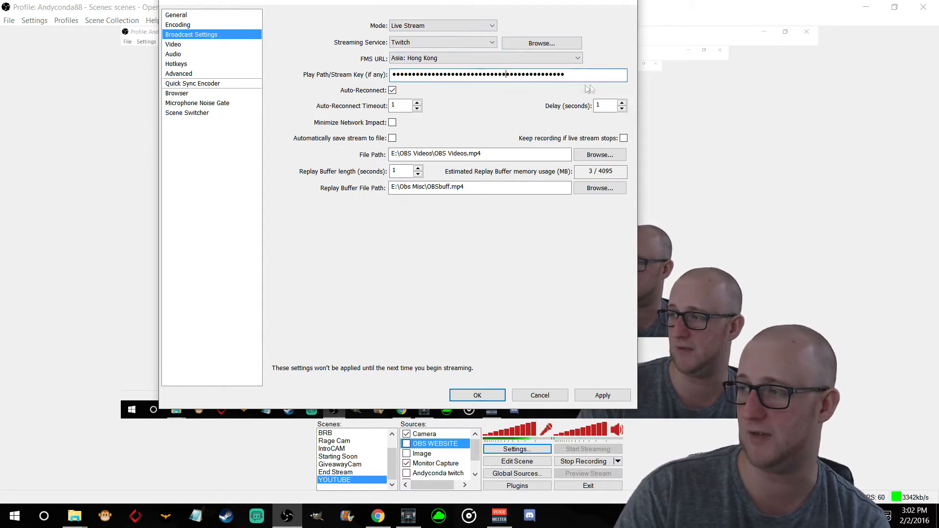
{"action": "left_click_drag", "start_coordinate": [576, 77], "coordinate": [346, 70]}
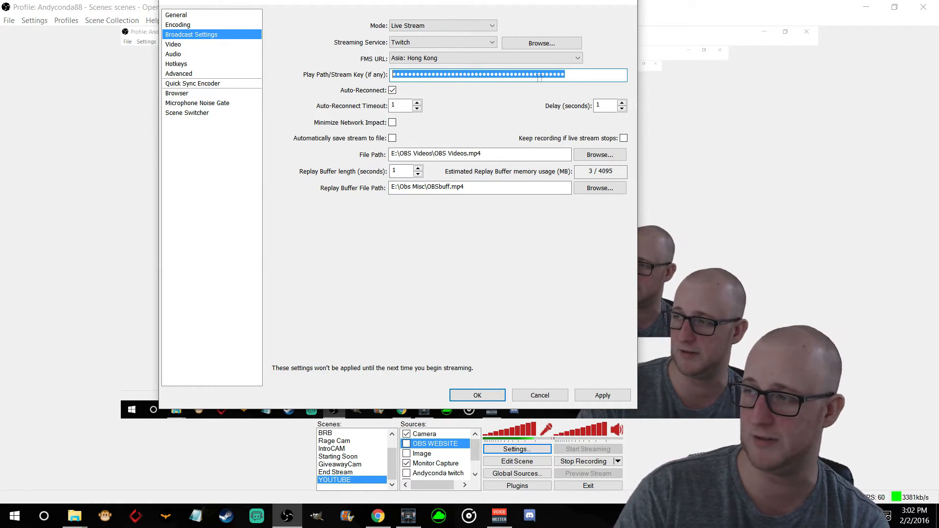
{"action": "left_click", "coordinate": [585, 74]}
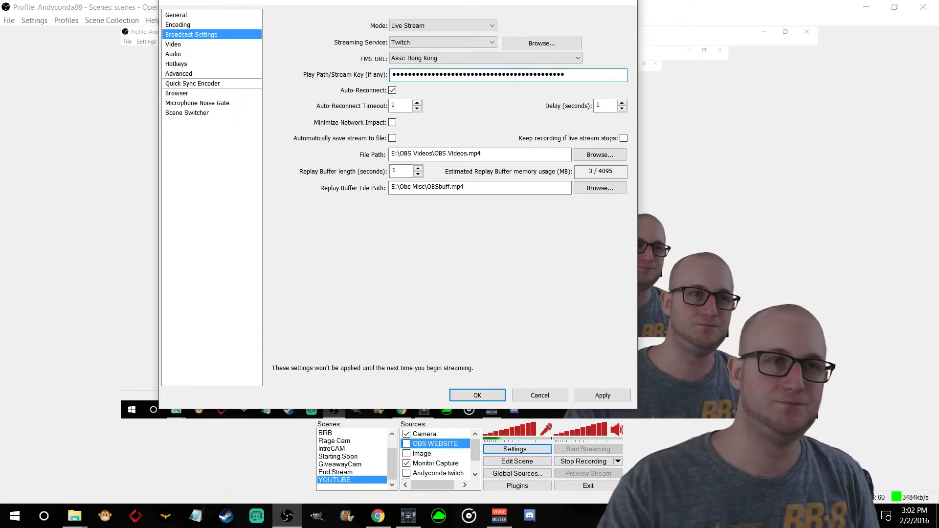
- Switch to Chrome, shrink its window to uncover part of the screen, and open the bookmarked Twitch site
{"action": "key", "text": "alt+Tab"}
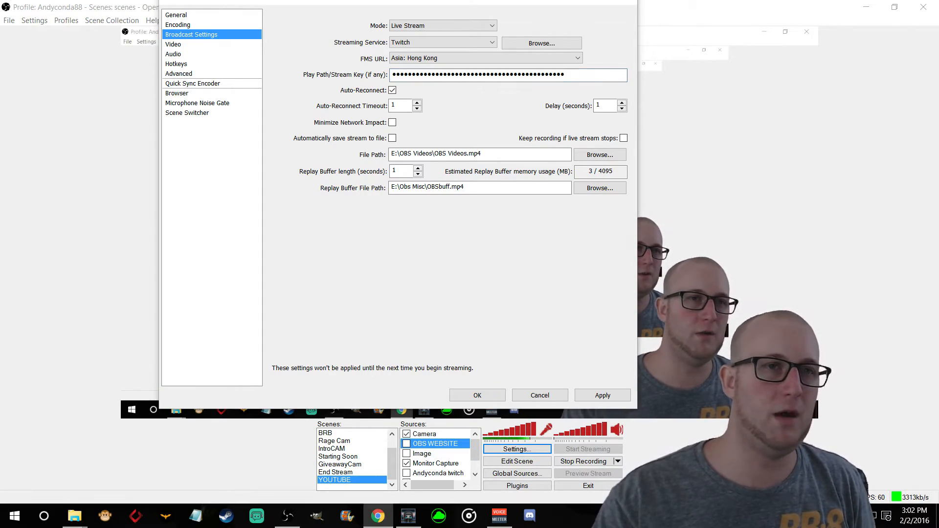
{"action": "left_click_drag", "start_coordinate": [0, 288], "coordinate": [101, 1]}
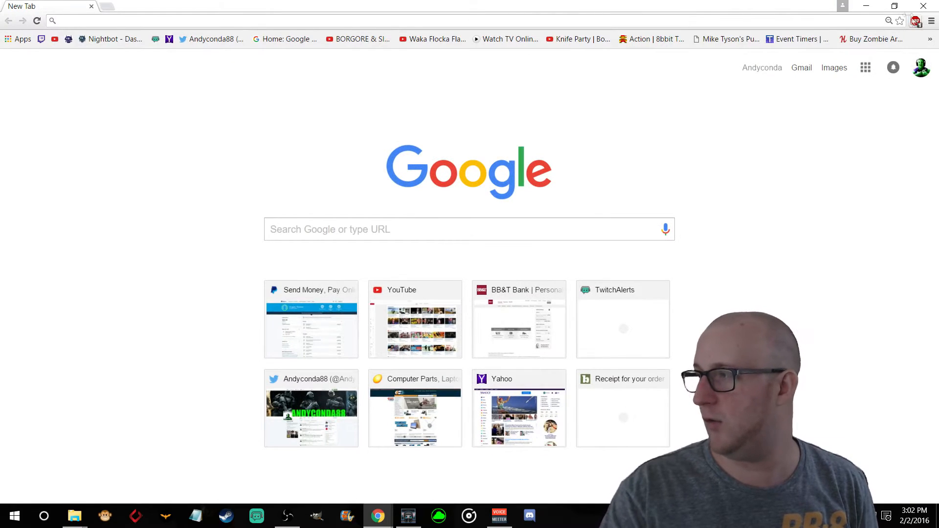
{"action": "left_click", "coordinate": [895, 7]}
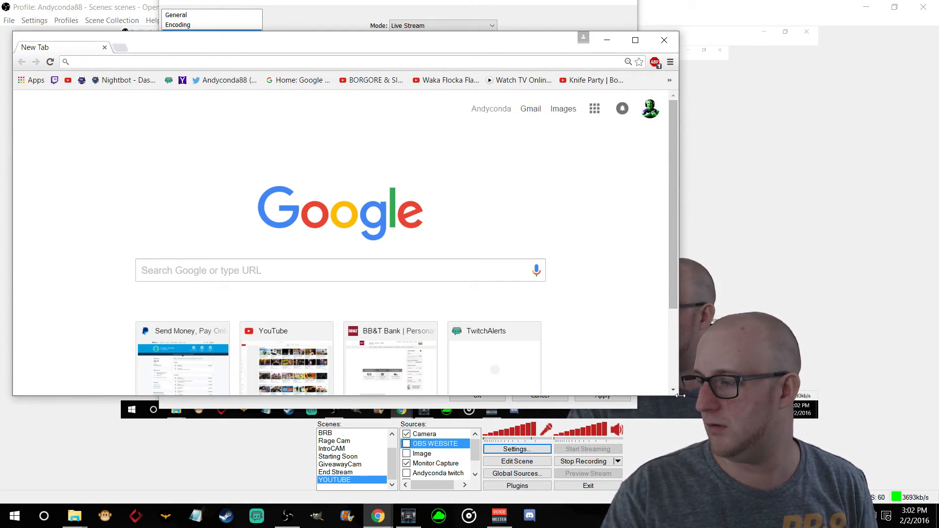
{"action": "left_click_drag", "start_coordinate": [677, 395], "coordinate": [589, 428]}
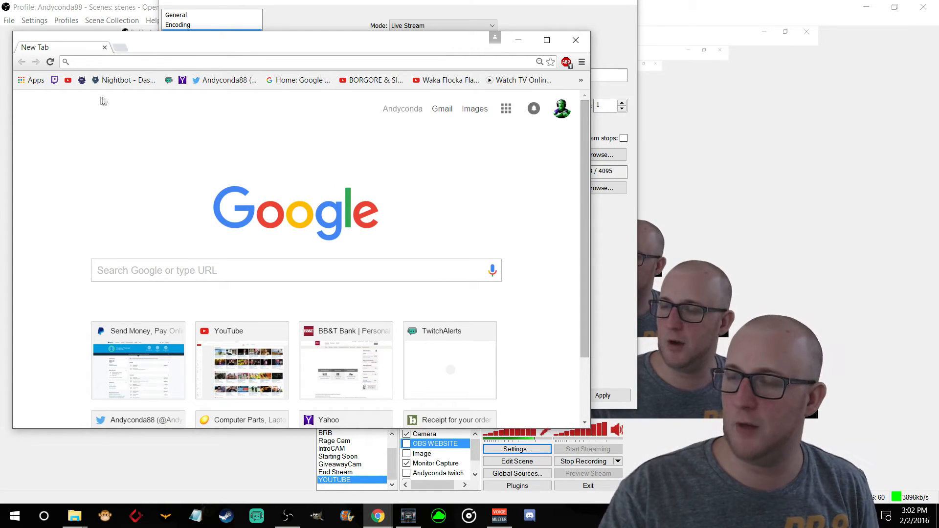
{"action": "left_click", "coordinate": [60, 82]}
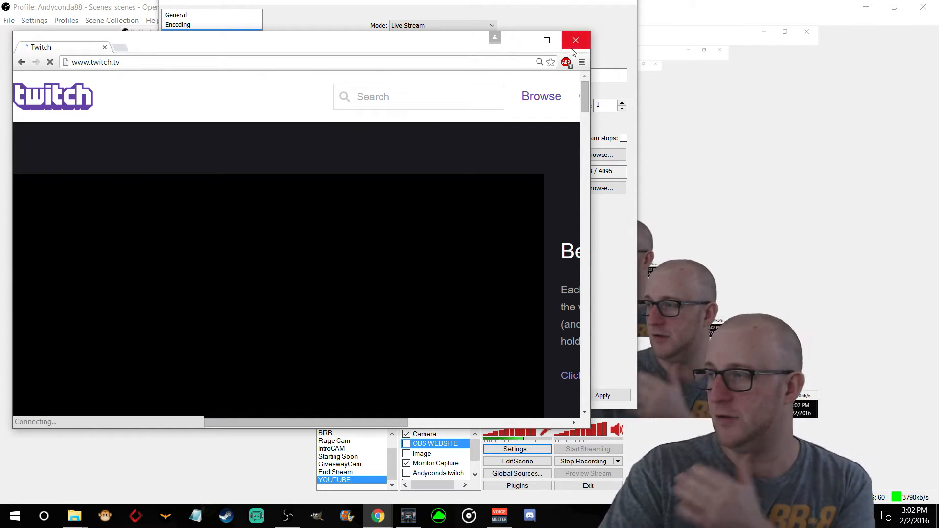
- Reduce the browser's page zoom so the Twitch home page fits the width of the window
{"action": "left_click", "coordinate": [582, 62]}
{"action": "left_click", "coordinate": [512, 168]}
{"action": "left_click", "coordinate": [511, 168]}
{"action": "left_click", "coordinate": [512, 168]}
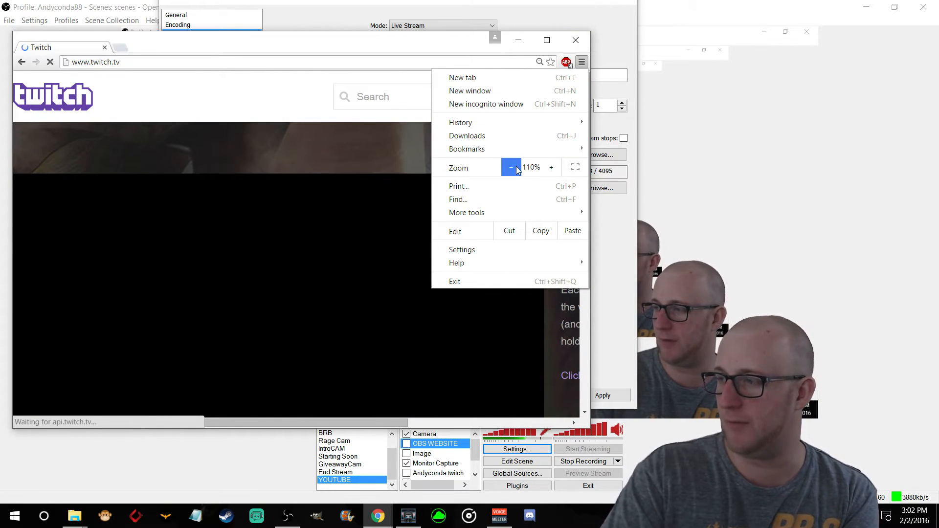
{"action": "left_click", "coordinate": [512, 168]}
{"action": "left_click", "coordinate": [413, 122]}
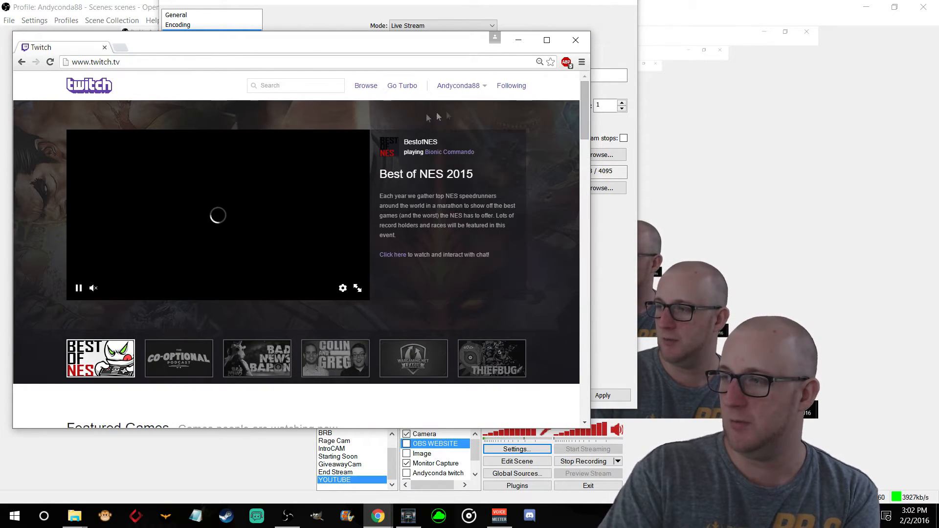
- Open the Stream Key page of the Twitch dashboard, request the key, and dismiss the warning without revealing it
{"action": "left_click", "coordinate": [463, 85]}
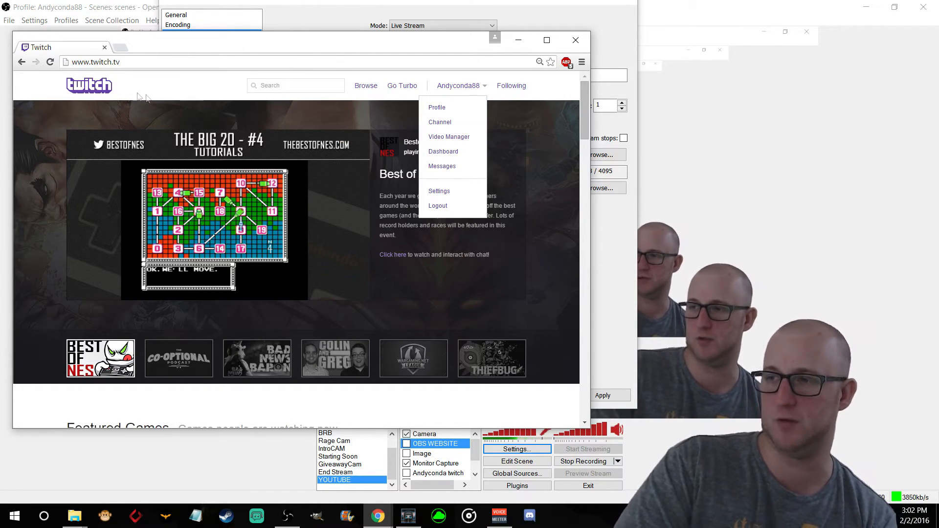
{"action": "left_click", "coordinate": [454, 158]}
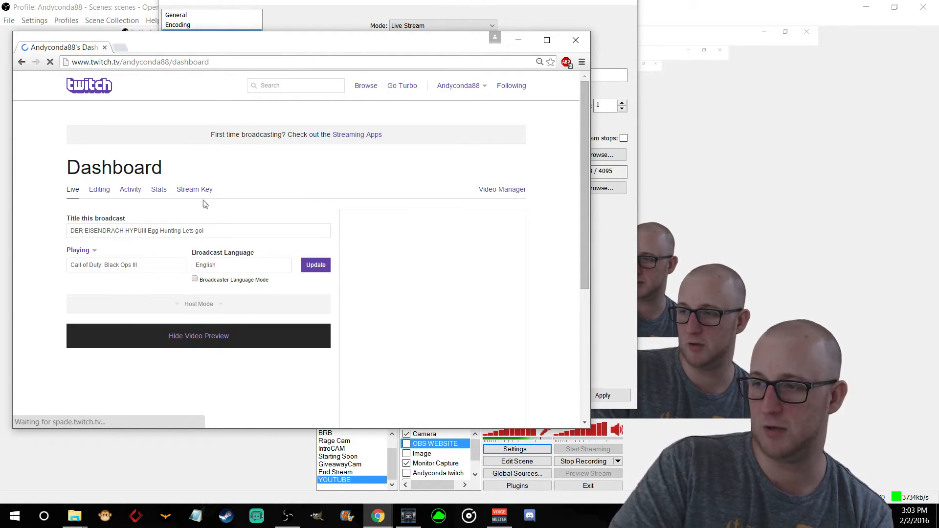
{"action": "left_click", "coordinate": [190, 193]}
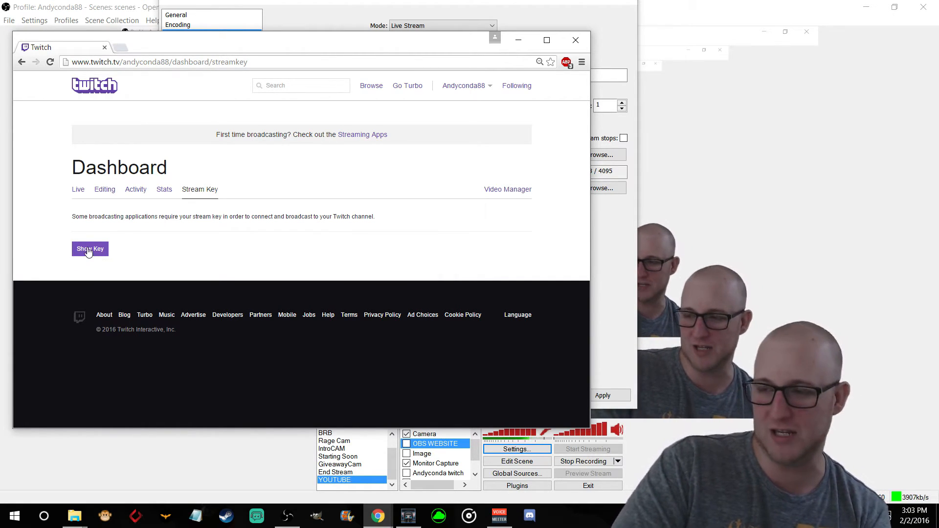
{"action": "left_click", "coordinate": [88, 250]}
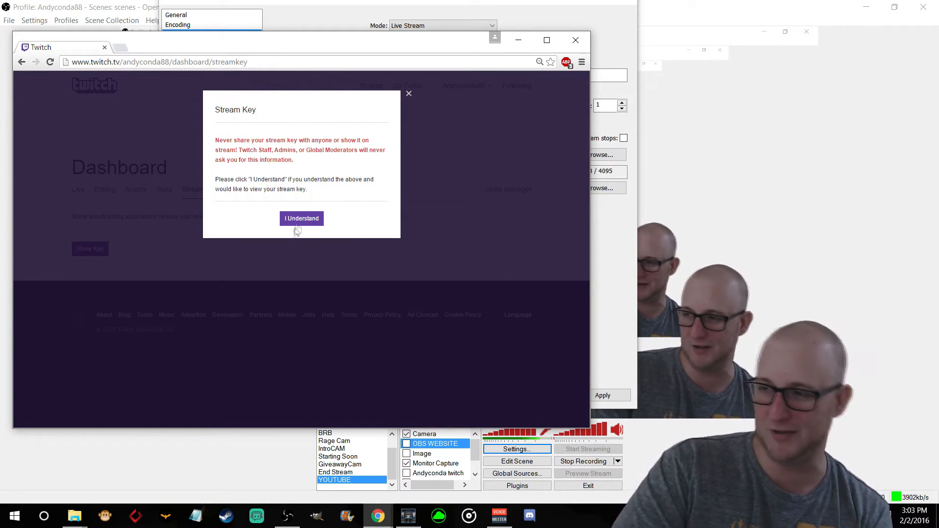
{"action": "left_click", "coordinate": [410, 94]}
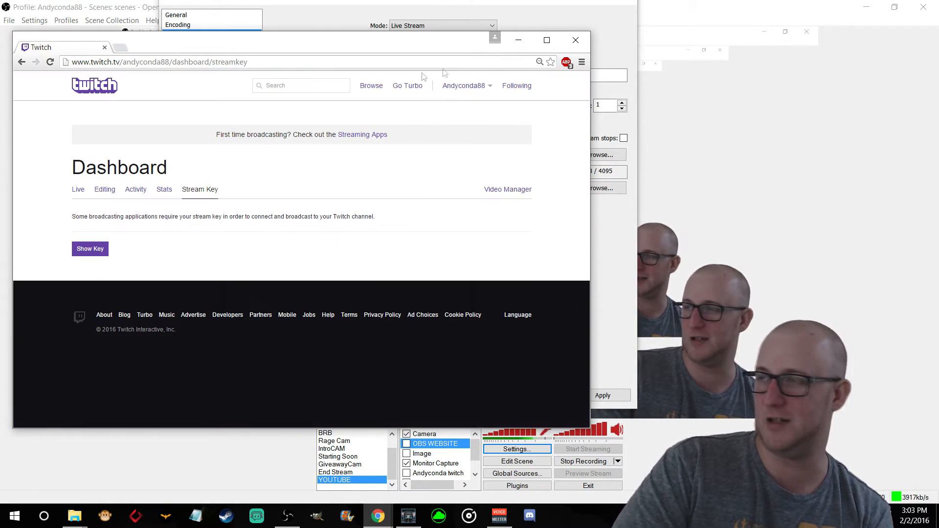
- Close the browser and move the OBS Settings dialog so that its title bar is fully in view
{"action": "left_click", "coordinate": [576, 40]}
{"action": "left_click_drag", "start_coordinate": [350, 4], "coordinate": [355, 47]}
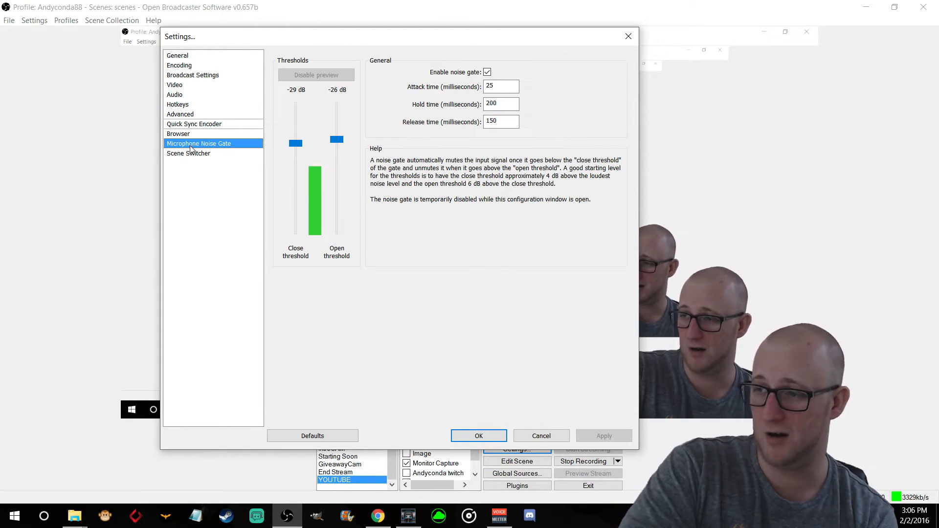
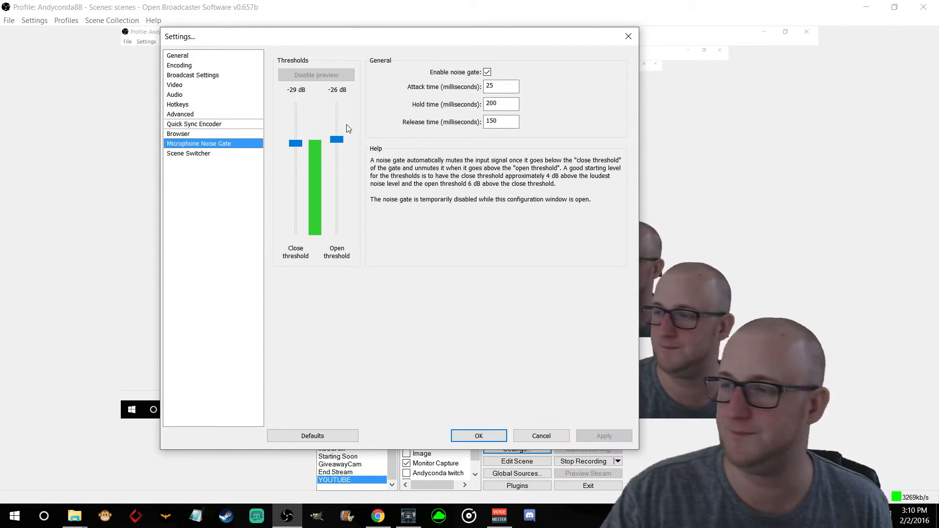
- Review the Scene Switcher, General and Encoding settings, pointing out Max Bitrate and toggling Use CBR off and back on
{"action": "left_click", "coordinate": [188, 153]}
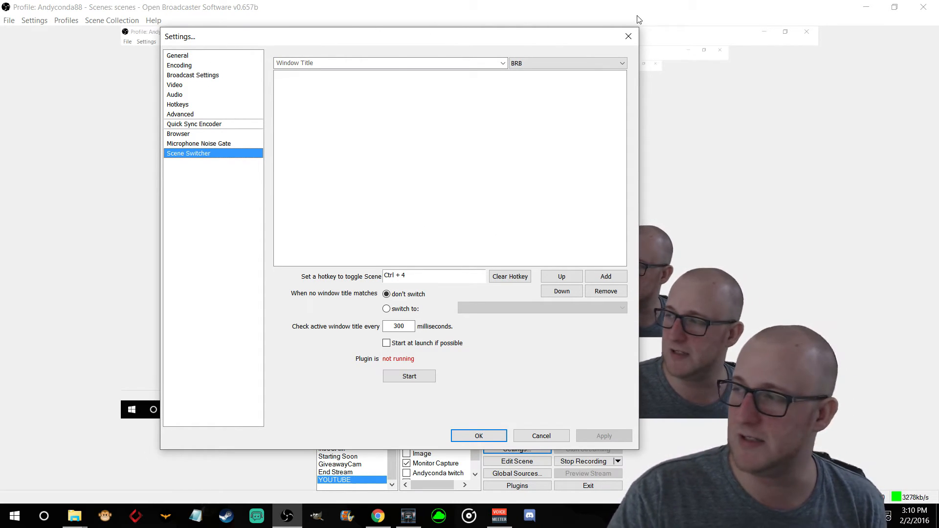
{"action": "left_click", "coordinate": [206, 59]}
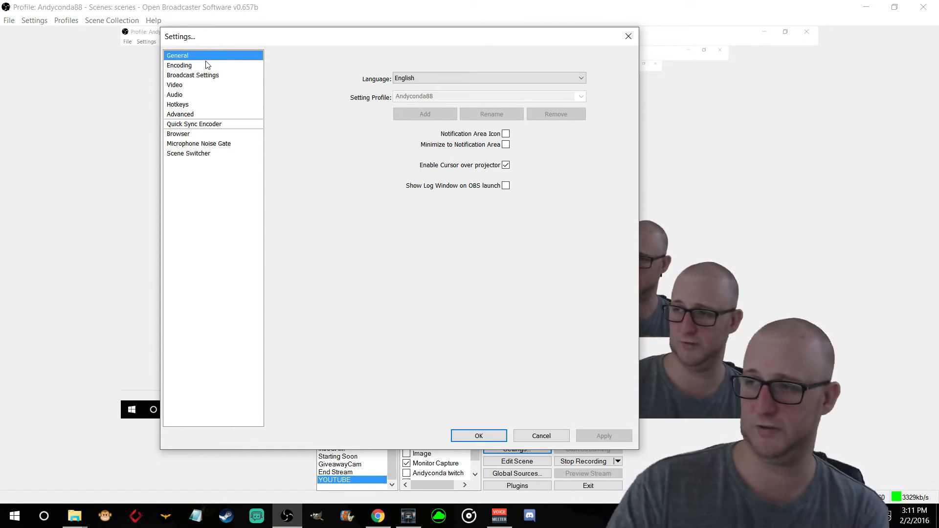
{"action": "left_click", "coordinate": [205, 67]}
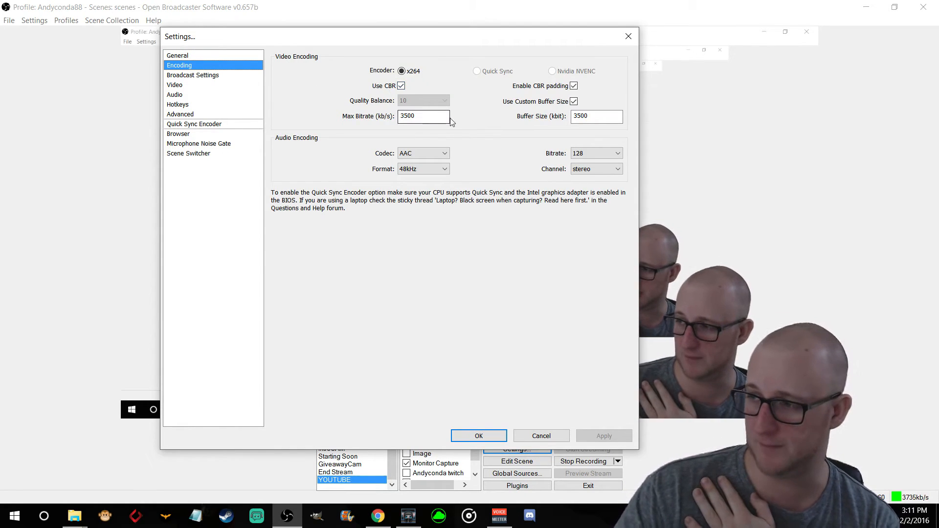
{"action": "left_click_drag", "start_coordinate": [431, 118], "coordinate": [350, 111]}
{"action": "left_click", "coordinate": [429, 118]}
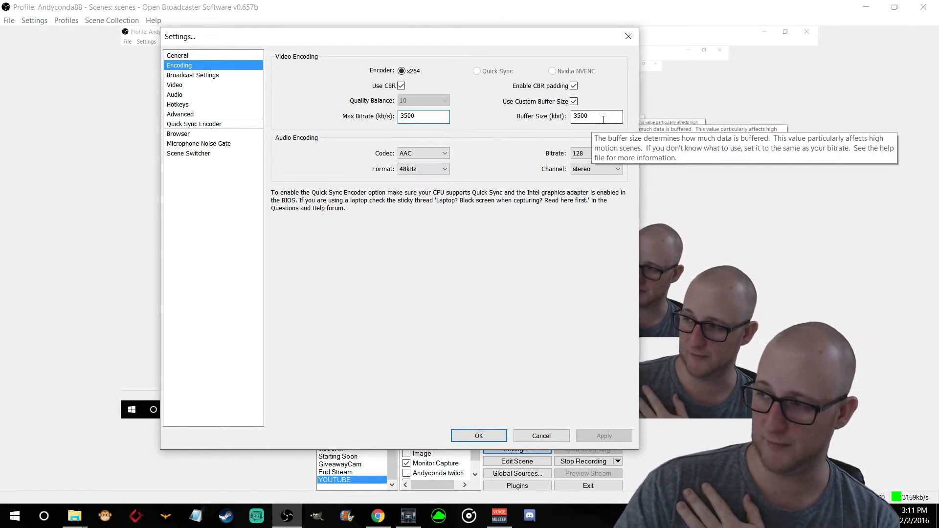
{"action": "left_click", "coordinate": [401, 86]}
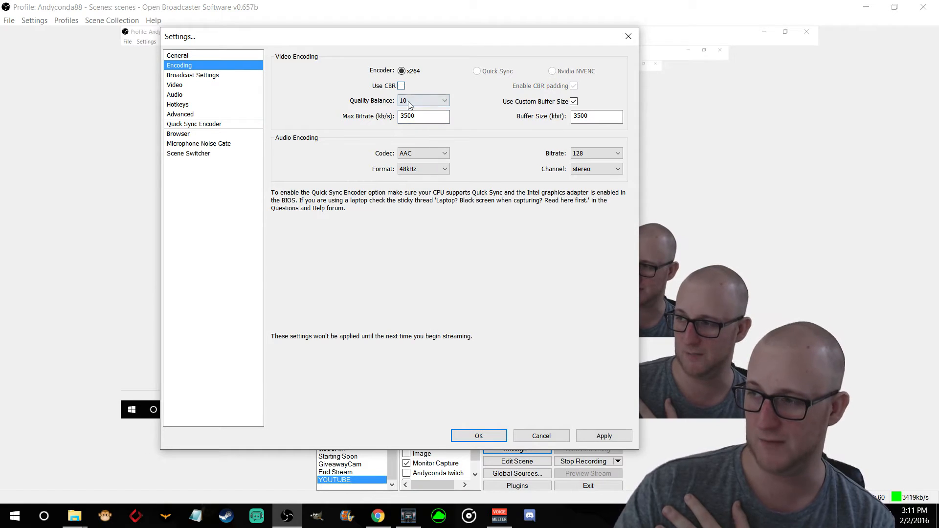
{"action": "left_click", "coordinate": [401, 86]}
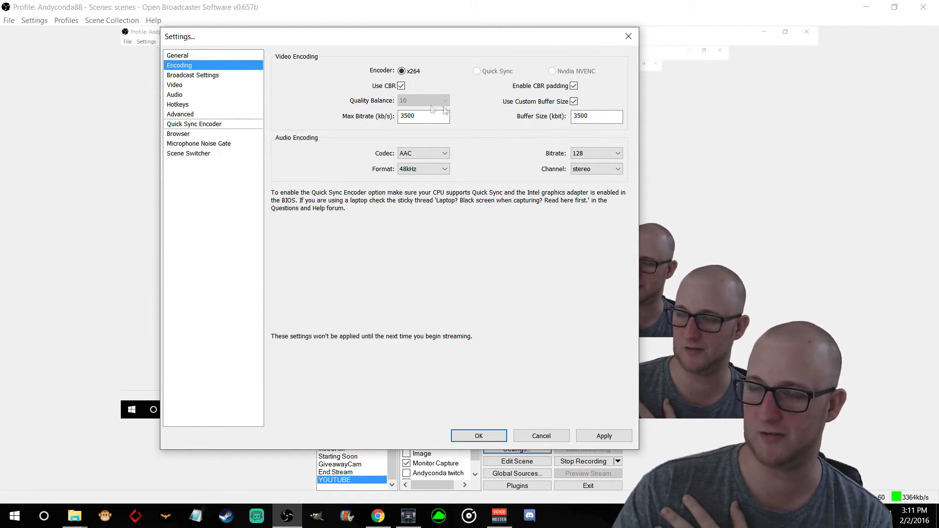
- Save the encoding settings, check the Broadcast Settings, and go on to the Video settings without saving the broadcast changes
{"action": "left_click", "coordinate": [203, 77]}
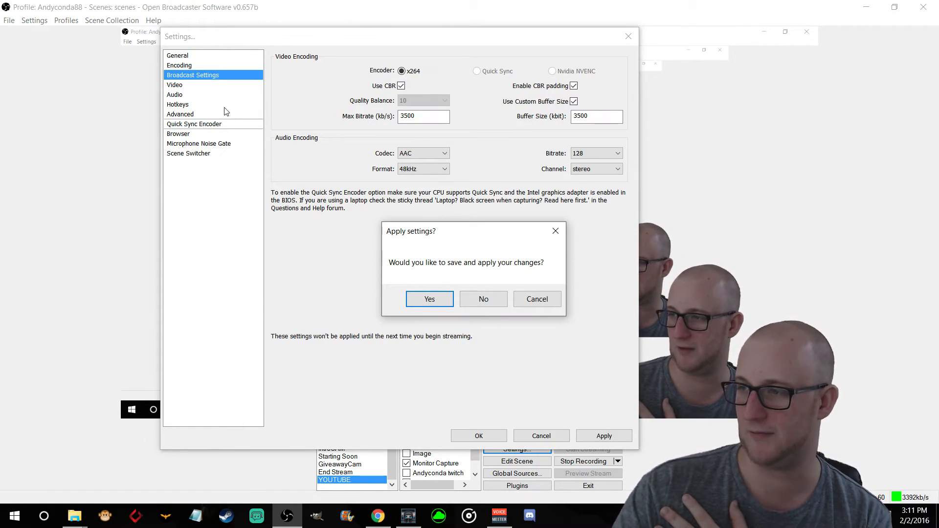
{"action": "left_click", "coordinate": [429, 299]}
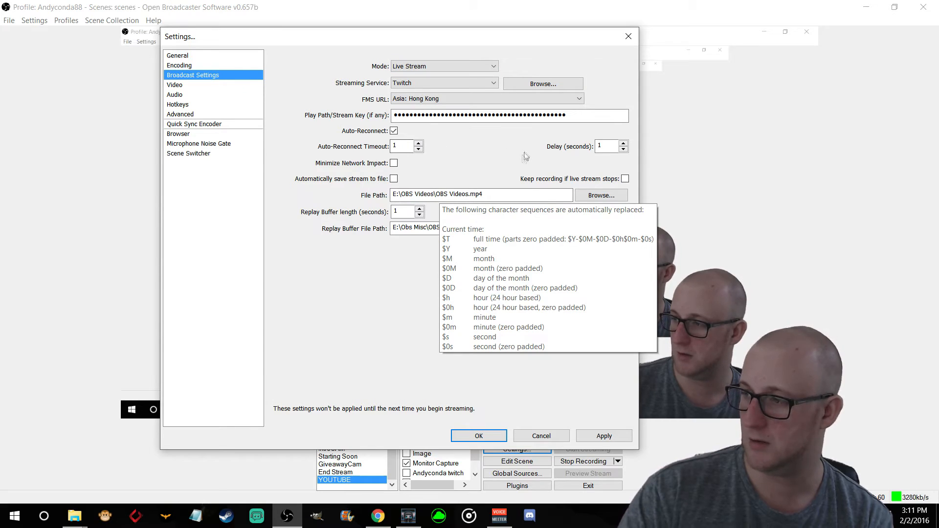
{"action": "left_click", "coordinate": [200, 86]}
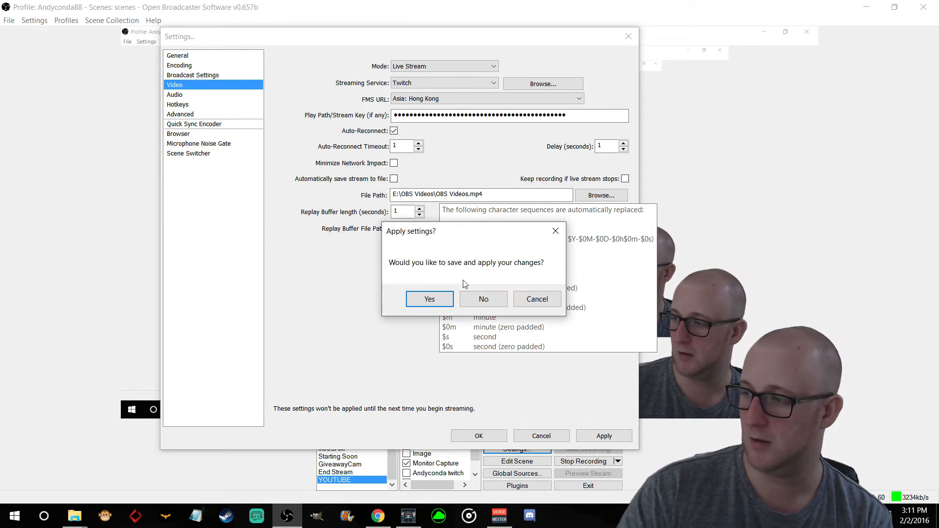
{"action": "left_click", "coordinate": [472, 301]}
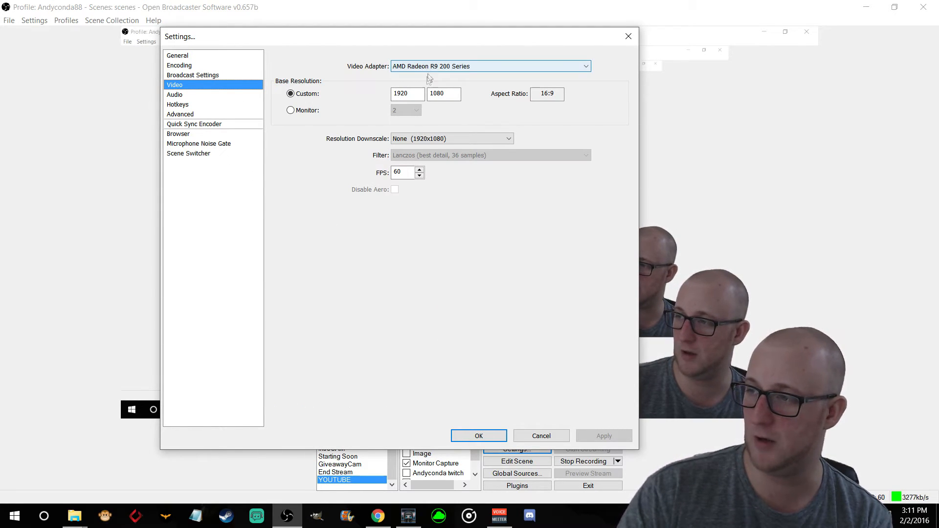
- Set the Resolution Downscale to 1.50 (1280x720) and keep the Lanczos (best detail, 36 samples) filter
{"action": "left_click", "coordinate": [426, 139]}
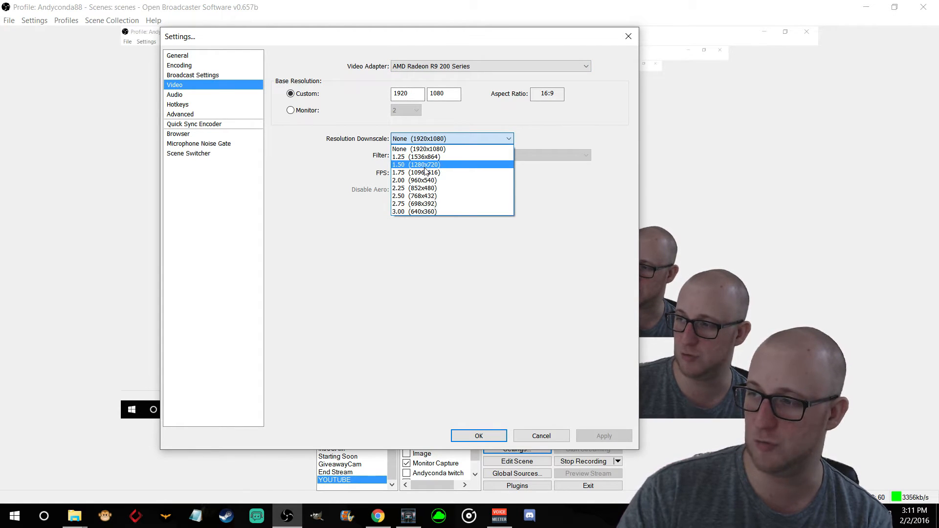
{"action": "left_click", "coordinate": [425, 165]}
{"action": "left_click", "coordinate": [457, 155]}
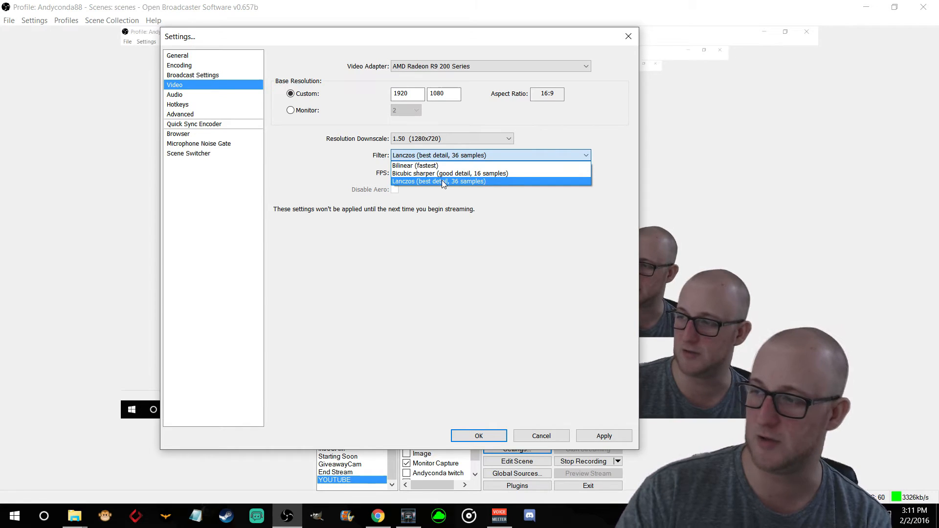
{"action": "left_click", "coordinate": [481, 212]}
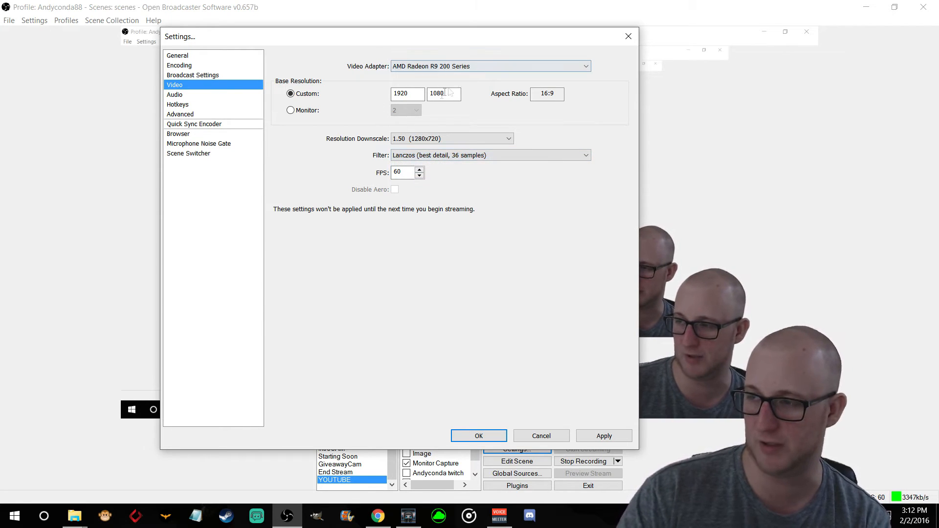
- Review the downscale Filter options and leave the Video settings without saving the changes
{"action": "left_click", "coordinate": [458, 156]}
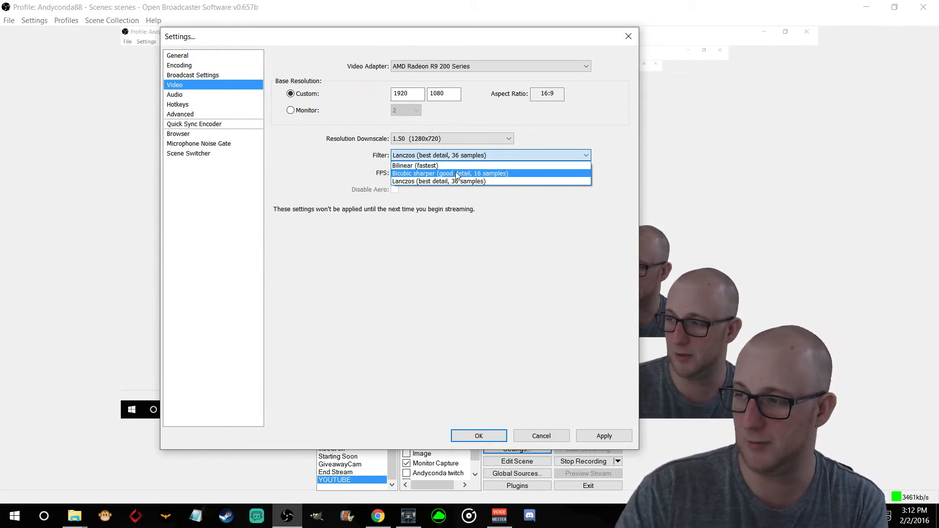
{"action": "left_click", "coordinate": [422, 224]}
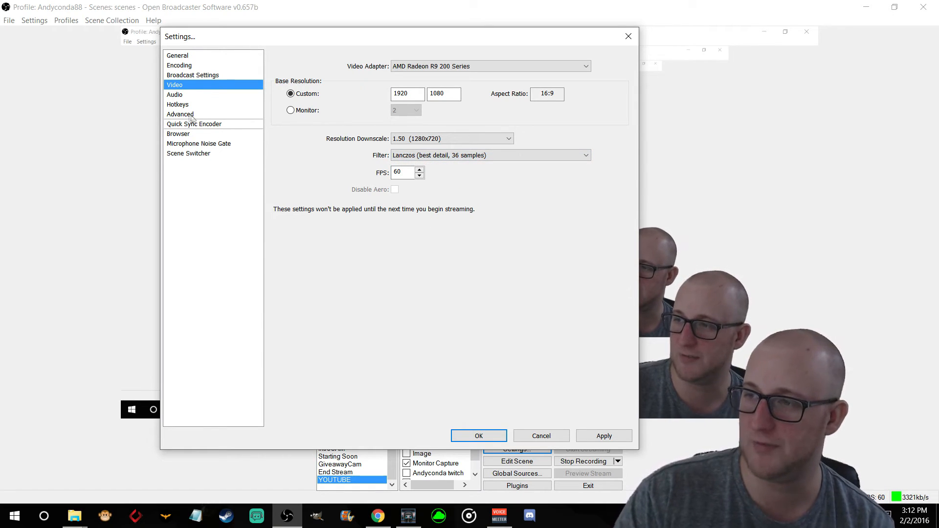
{"action": "left_click", "coordinate": [193, 96]}
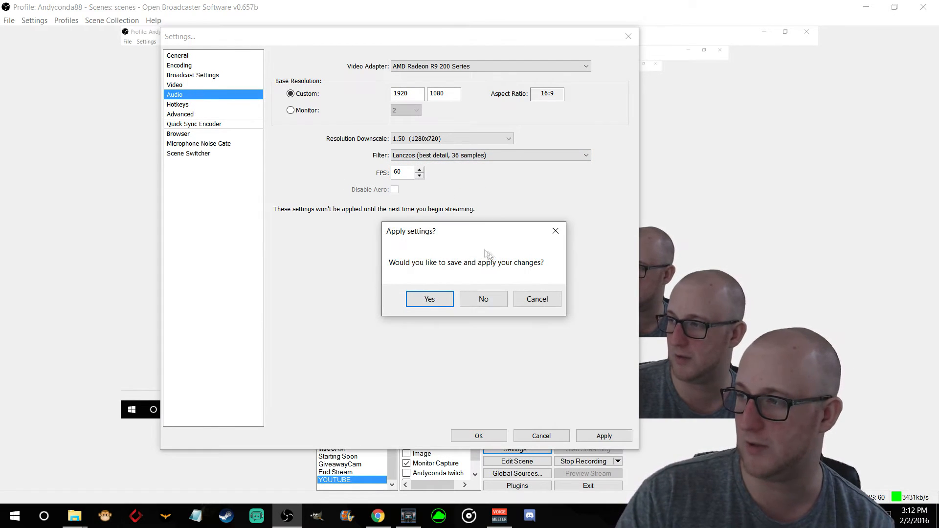
{"action": "left_click", "coordinate": [483, 300]}
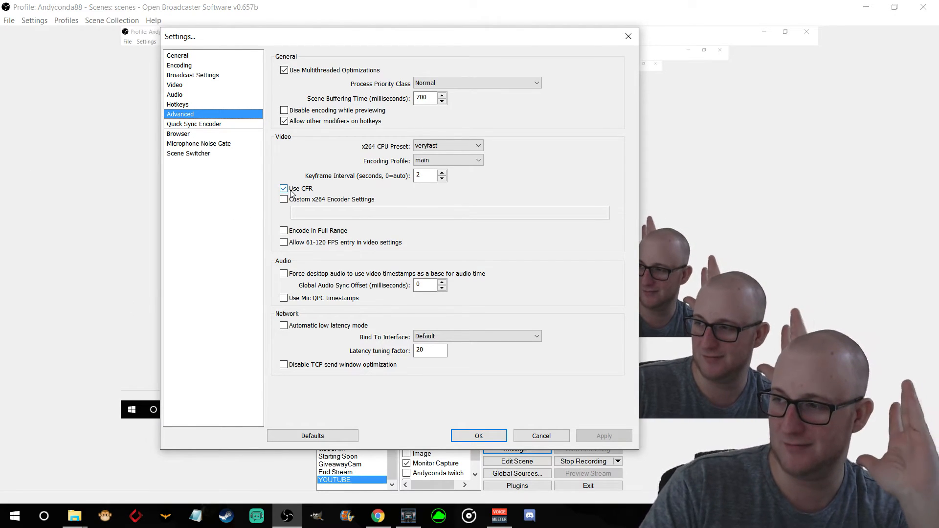
- Check the Encoding settings, return to the Advanced settings and view the Process Priority Class options
{"action": "left_click", "coordinate": [189, 67]}
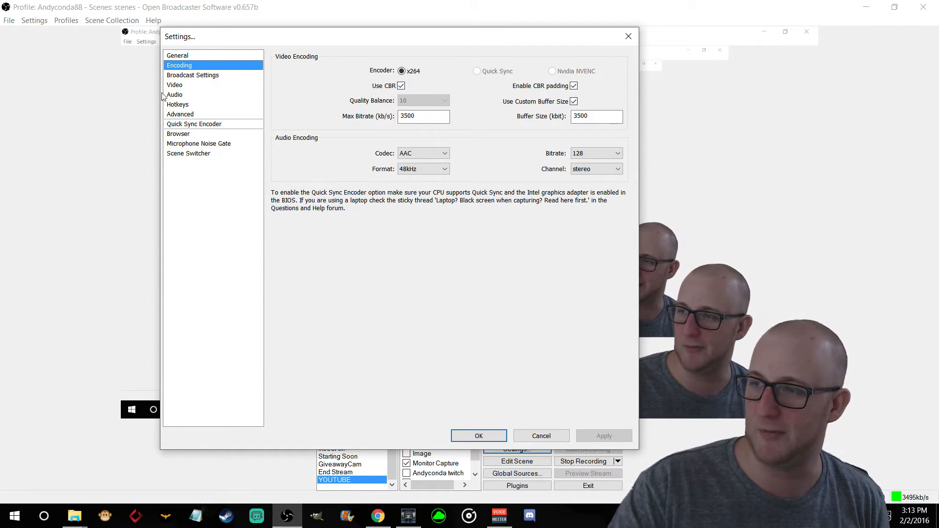
{"action": "left_click", "coordinate": [181, 114]}
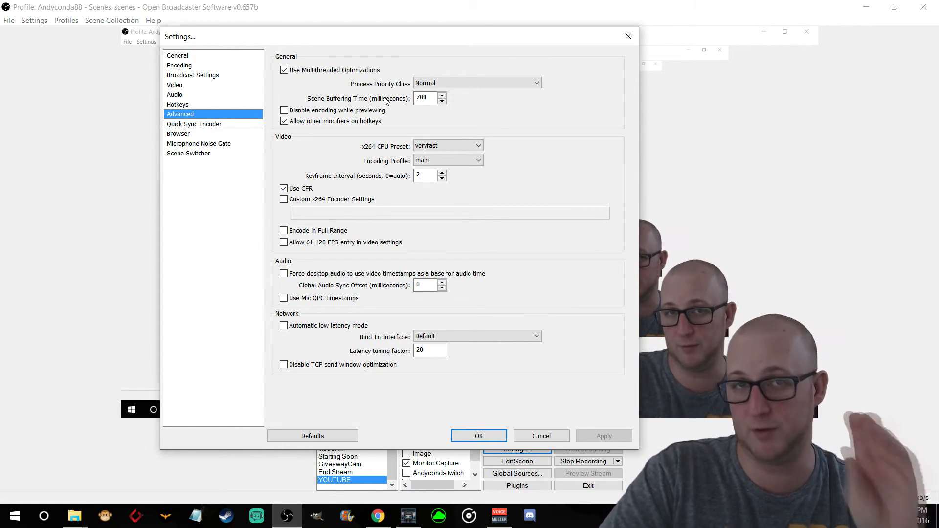
{"action": "left_click", "coordinate": [418, 84]}
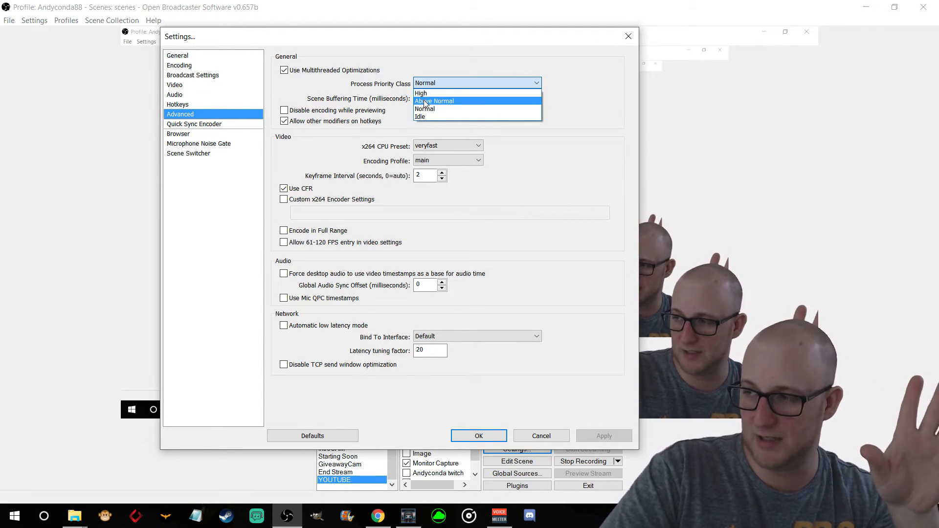
{"action": "left_click", "coordinate": [508, 144]}
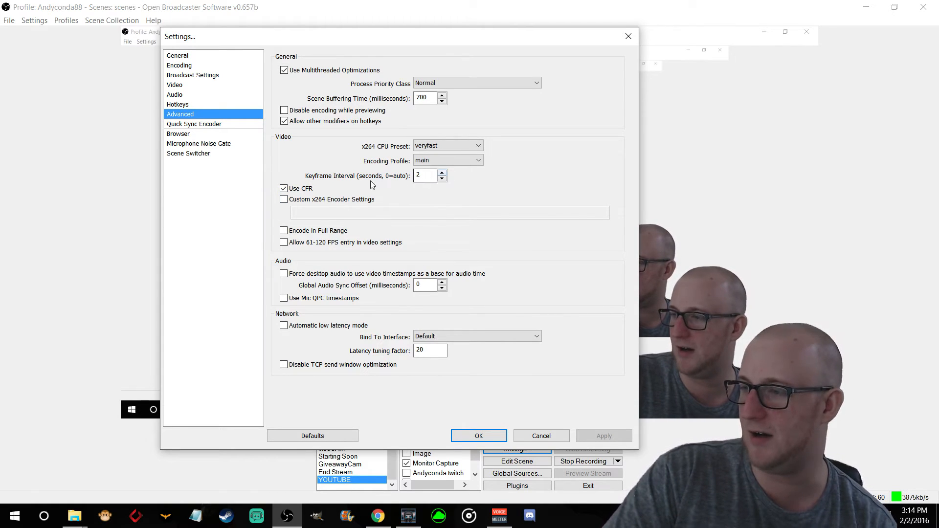
- Highlight the Keyframe Interval value and compare the Advanced settings with the Encoding settings
{"action": "left_click_drag", "start_coordinate": [424, 177], "coordinate": [411, 177]}
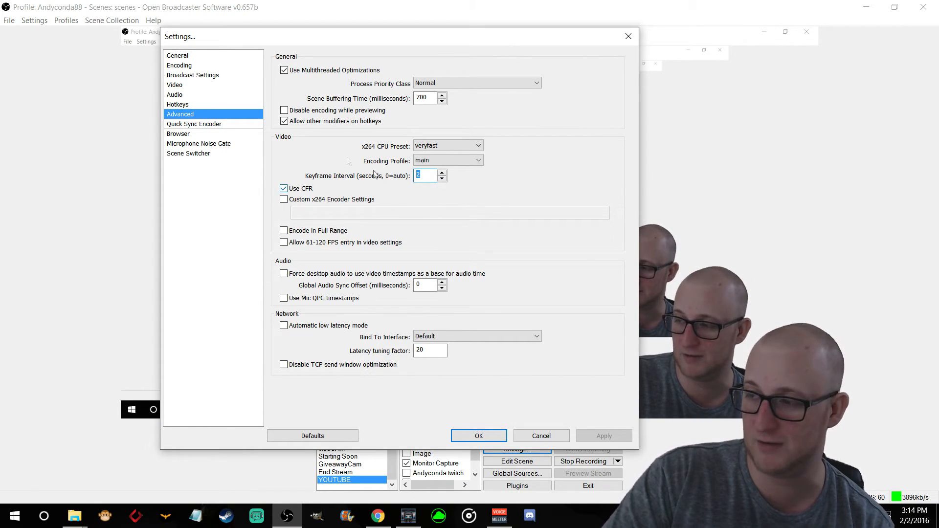
{"action": "left_click", "coordinate": [203, 66]}
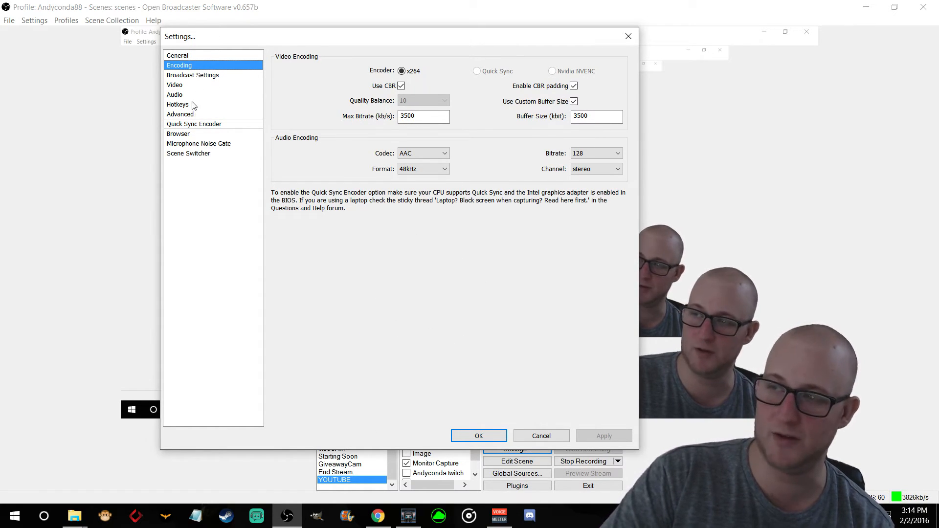
{"action": "left_click", "coordinate": [187, 117]}
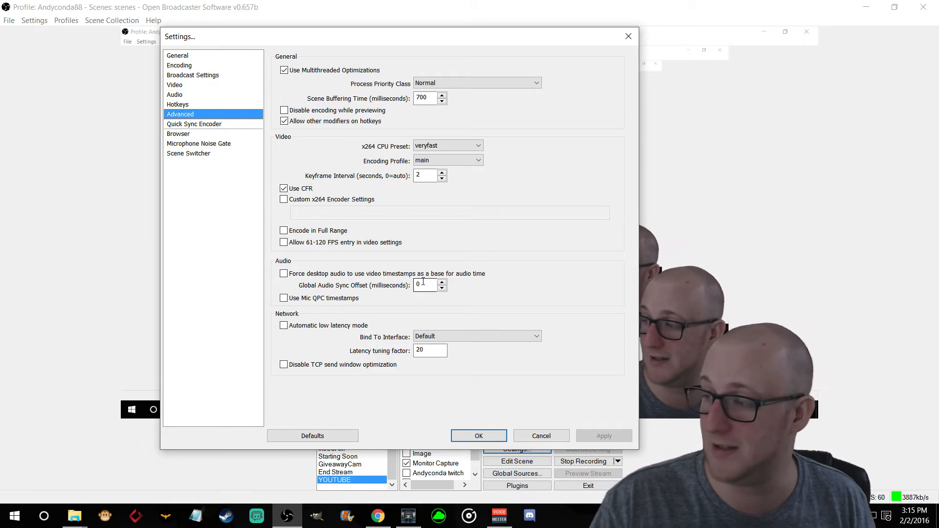
- Examine the Encoding Profile options and the description of the x264 CPU Preset
{"action": "mouse_move", "coordinate": [440, 149]}
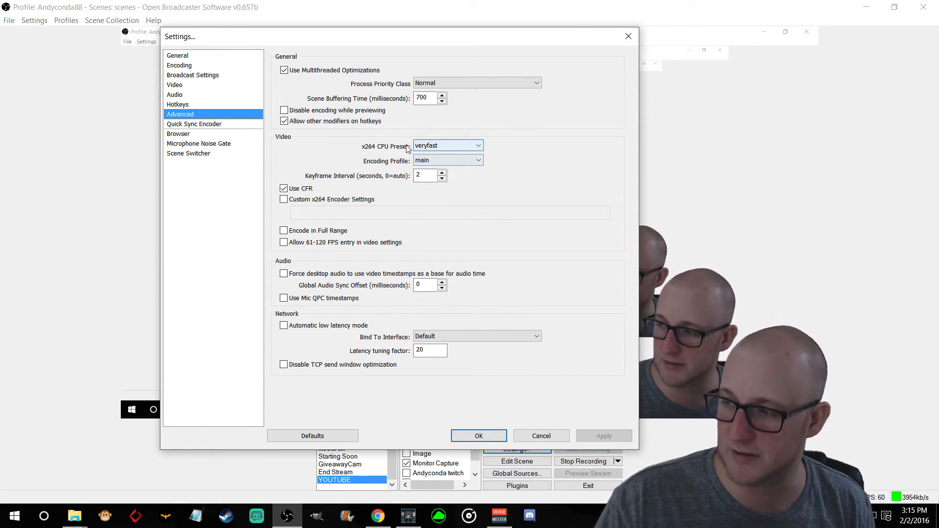
{"action": "left_click", "coordinate": [442, 161]}
{"action": "left_click", "coordinate": [442, 160]}
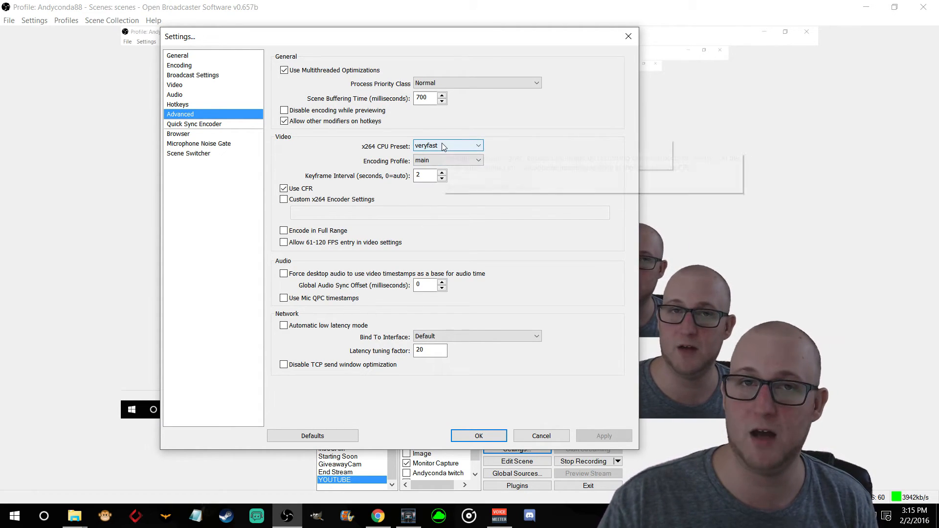
{"action": "mouse_move", "coordinate": [443, 147]}
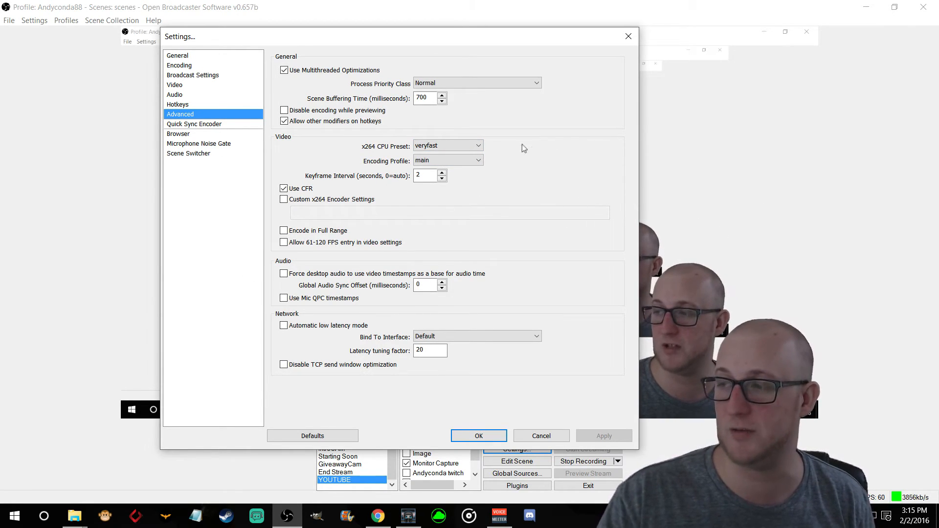
- Try to change the x264 CPU Preset to faster and decline the preset change
{"action": "left_click", "coordinate": [454, 142]}
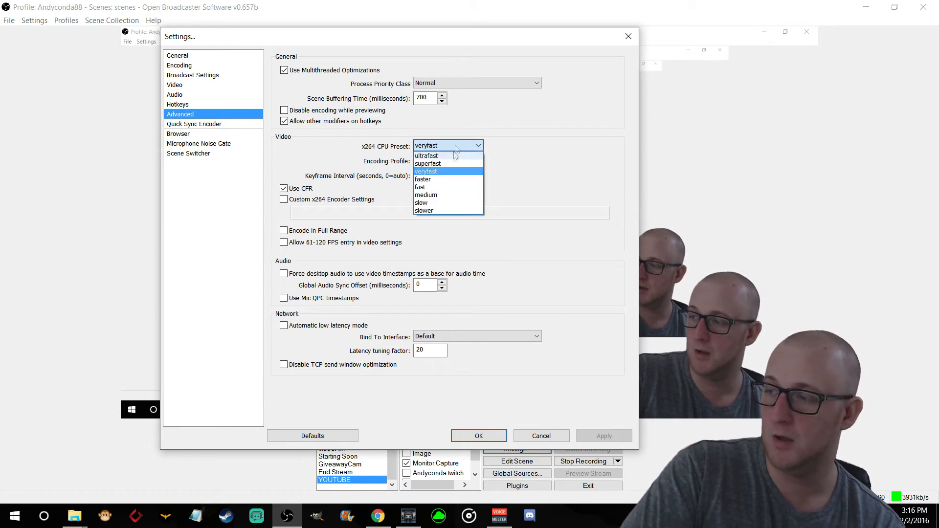
{"action": "left_click", "coordinate": [455, 181]}
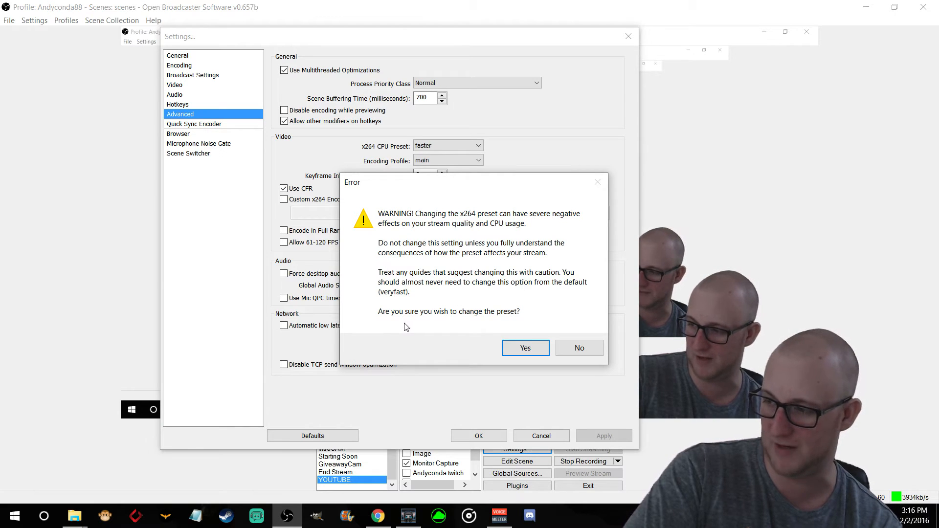
{"action": "left_click", "coordinate": [577, 353]}
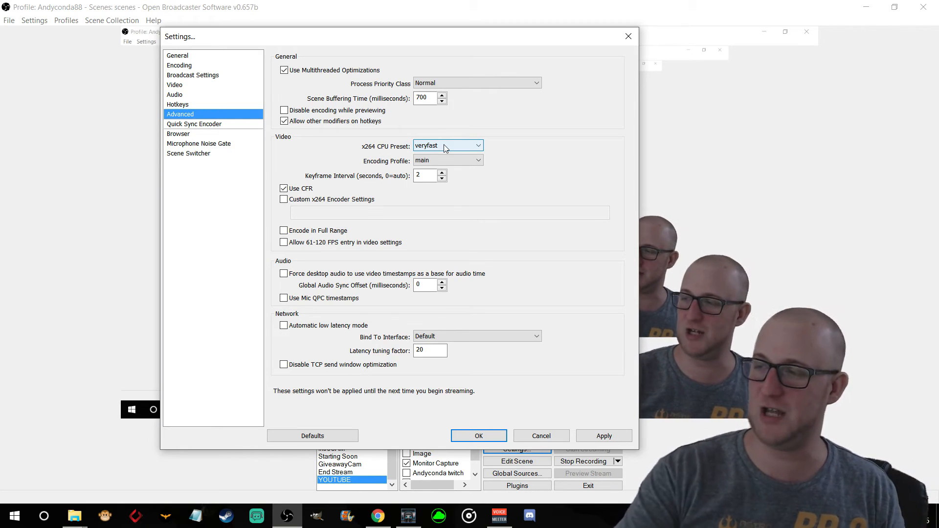
- Review the x264 CPU Preset options, keep veryfast, and go to the Video settings without saving the changes
{"action": "left_click", "coordinate": [444, 145]}
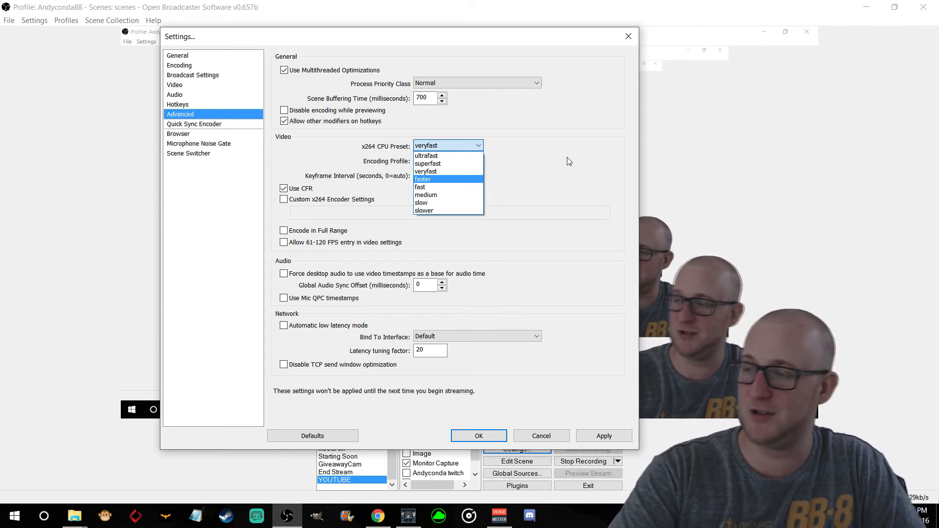
{"action": "left_click", "coordinate": [471, 173]}
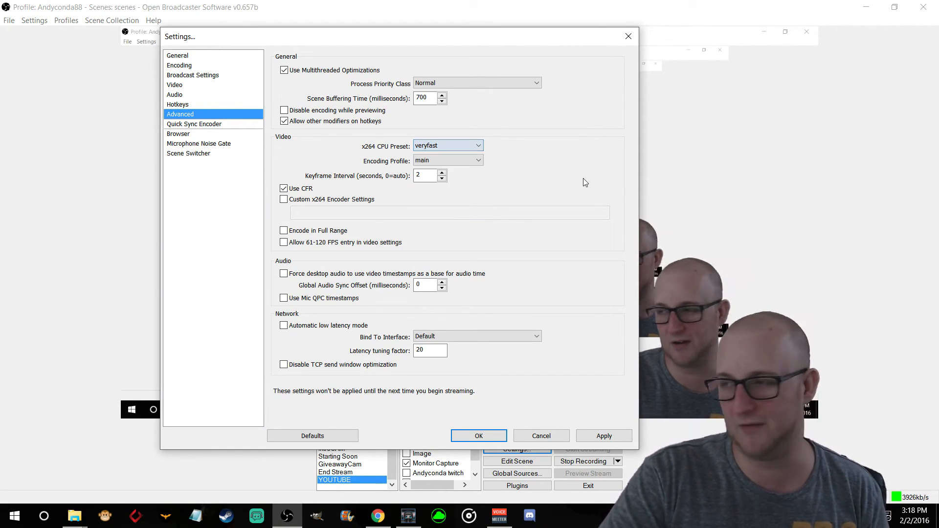
{"action": "left_click", "coordinate": [471, 146]}
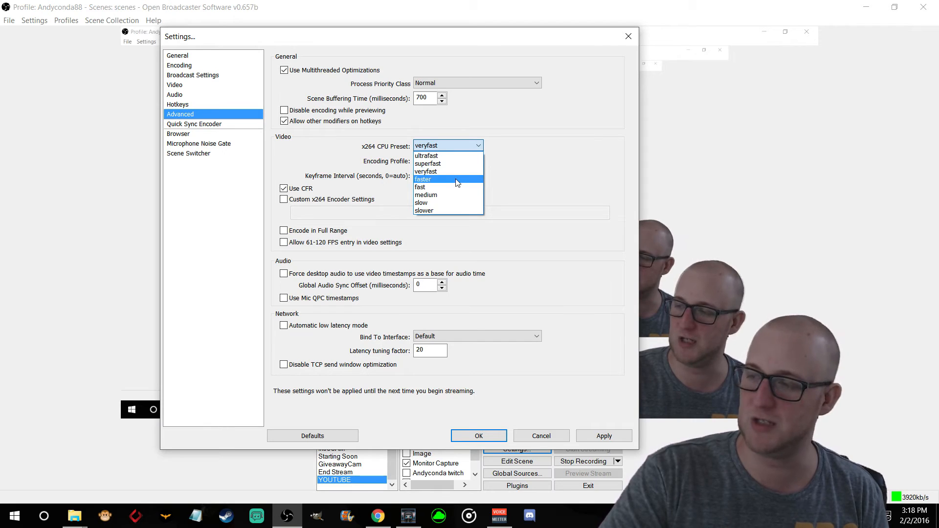
{"action": "left_click", "coordinate": [538, 177]}
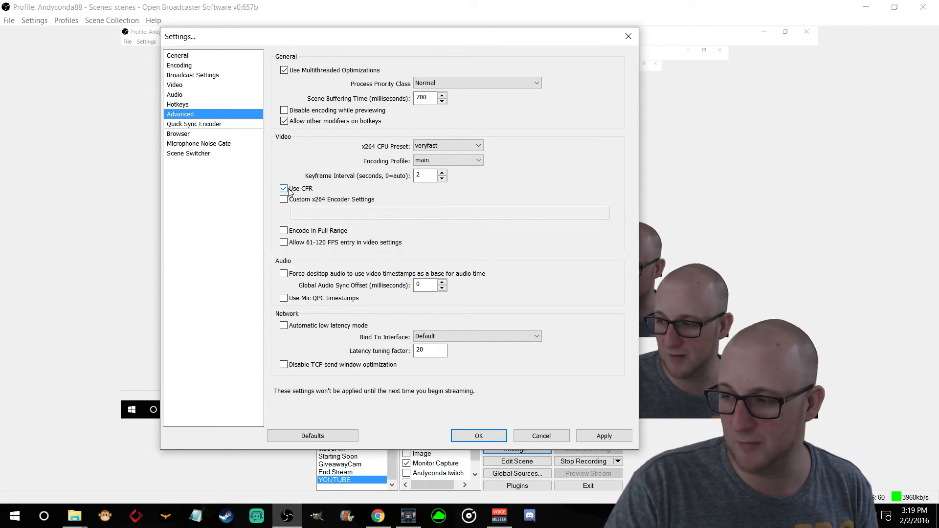
{"action": "left_click", "coordinate": [172, 87]}
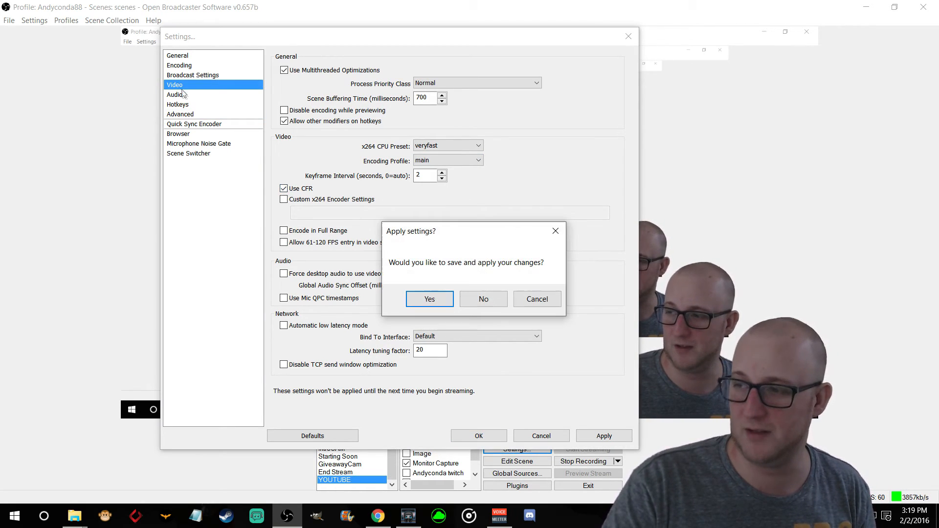
{"action": "left_click", "coordinate": [495, 299]}
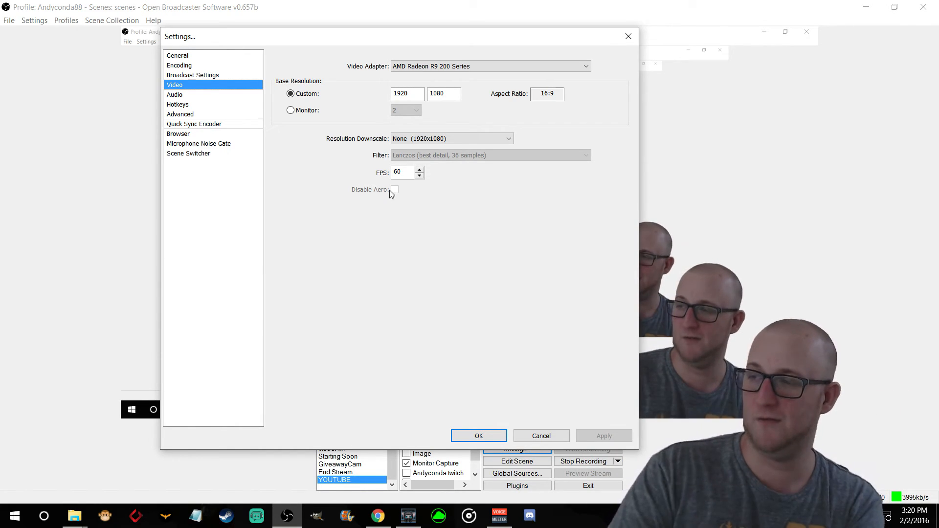
- Review the Microphone Noise Gate, Quick Sync Encoder and Encoding settings and return to the Advanced settings
{"action": "left_click", "coordinate": [204, 144]}
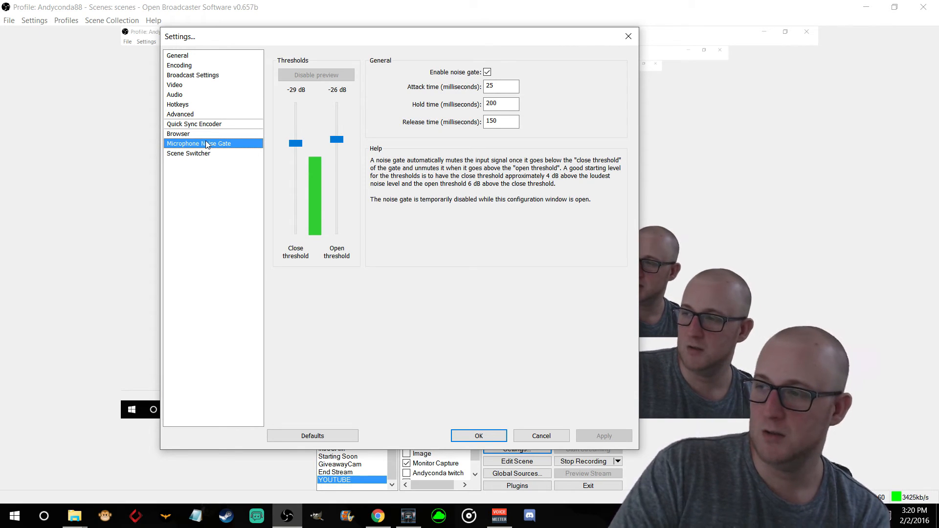
{"action": "left_click", "coordinate": [194, 135]}
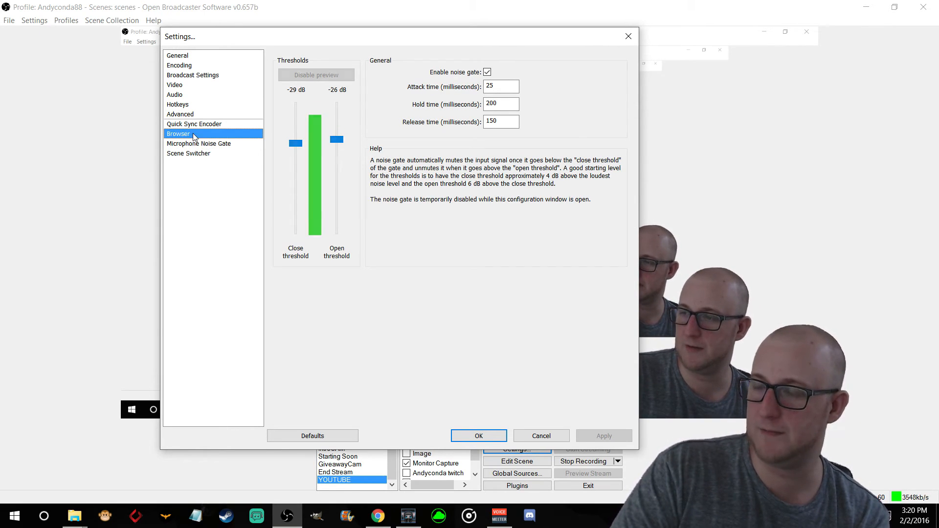
{"action": "left_click", "coordinate": [199, 125]}
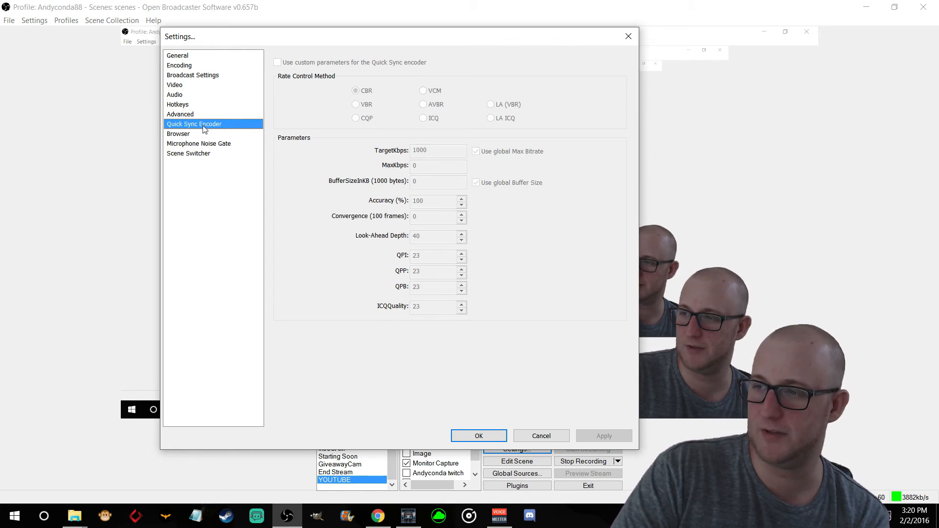
{"action": "left_click", "coordinate": [186, 114]}
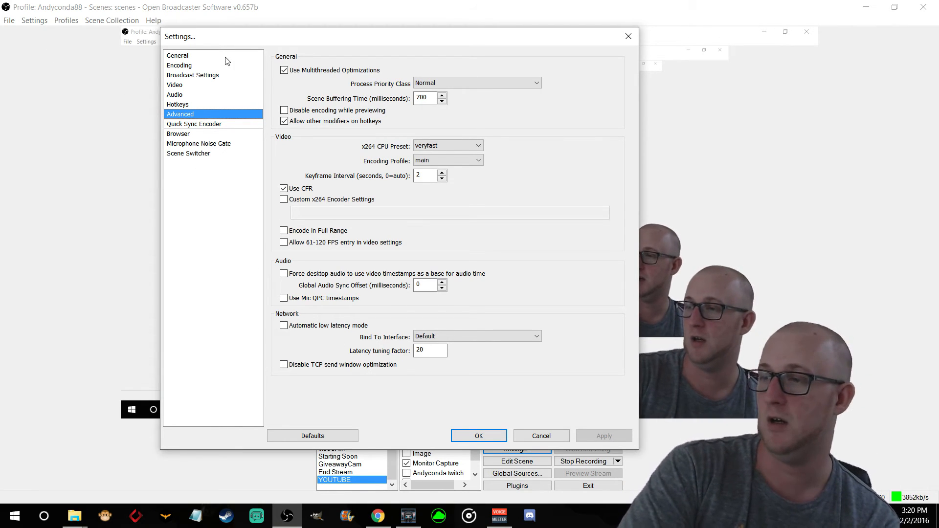
{"action": "left_click", "coordinate": [200, 66]}
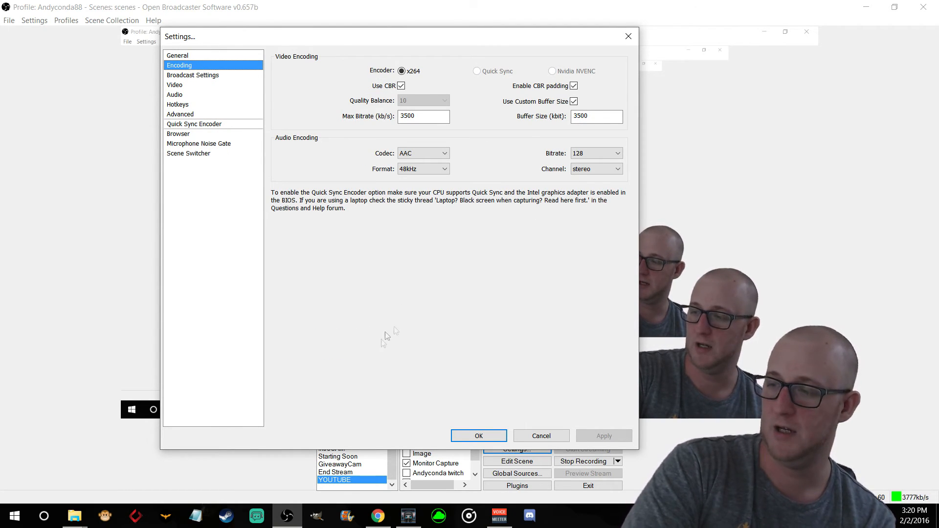
{"action": "left_click", "coordinate": [180, 116]}
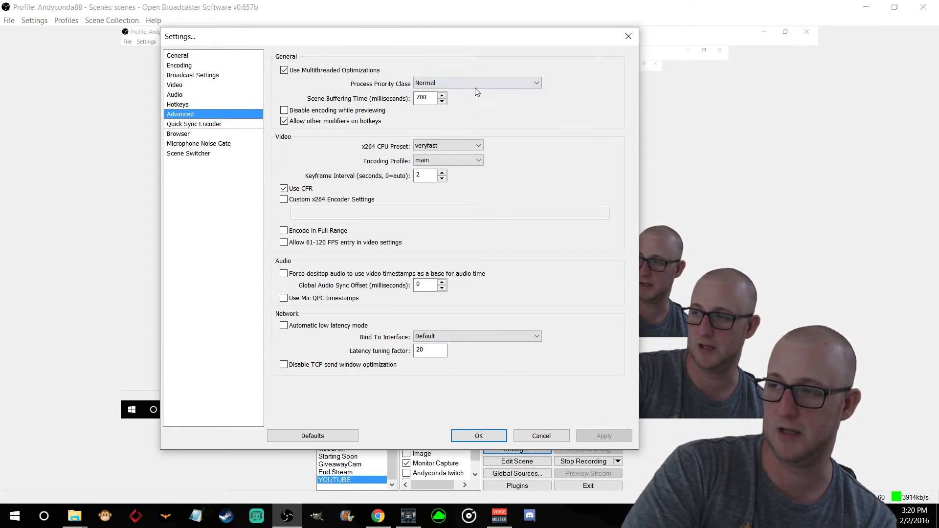
- Turn off Use Multithreaded Optimizations and keep the Process Priority Class at Normal after viewing its options
{"action": "left_click", "coordinate": [284, 70]}
{"action": "left_click", "coordinate": [462, 82]}
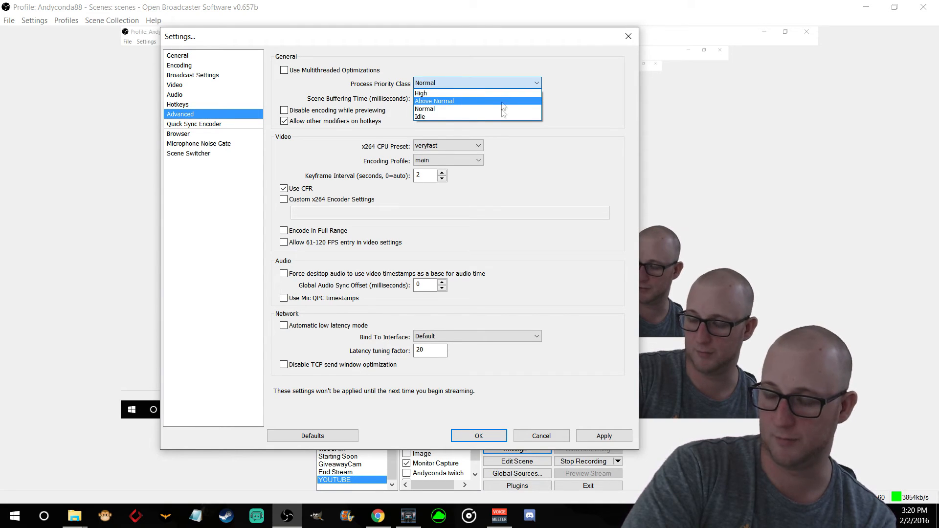
{"action": "left_click", "coordinate": [560, 173]}
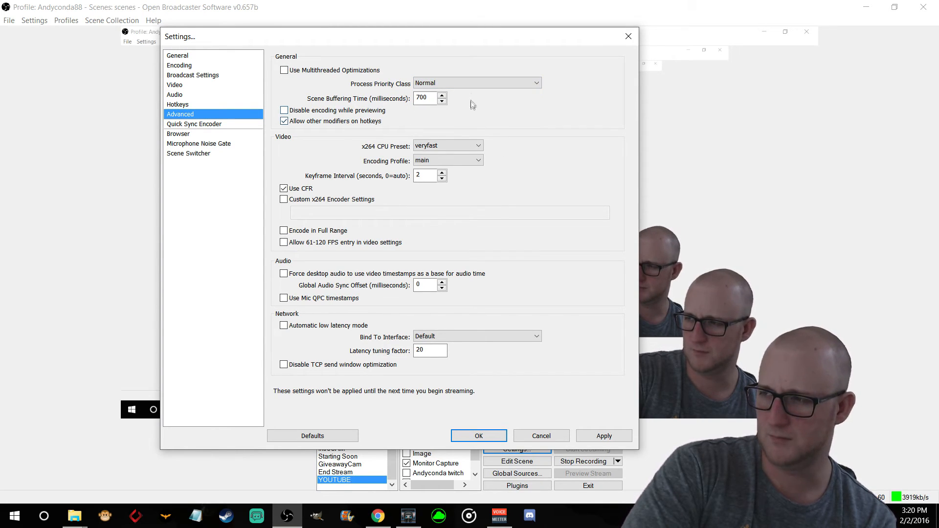
{"action": "left_click", "coordinate": [477, 86]}
{"action": "left_click", "coordinate": [485, 86]}
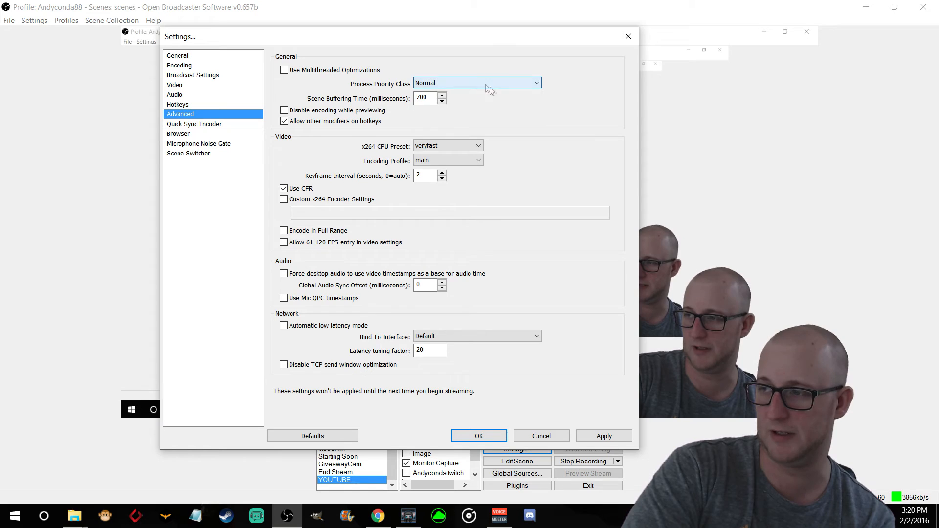
- View the x264 CPU Preset and Bind To Interface options, keeping veryfast and Default
{"action": "left_click", "coordinate": [460, 145]}
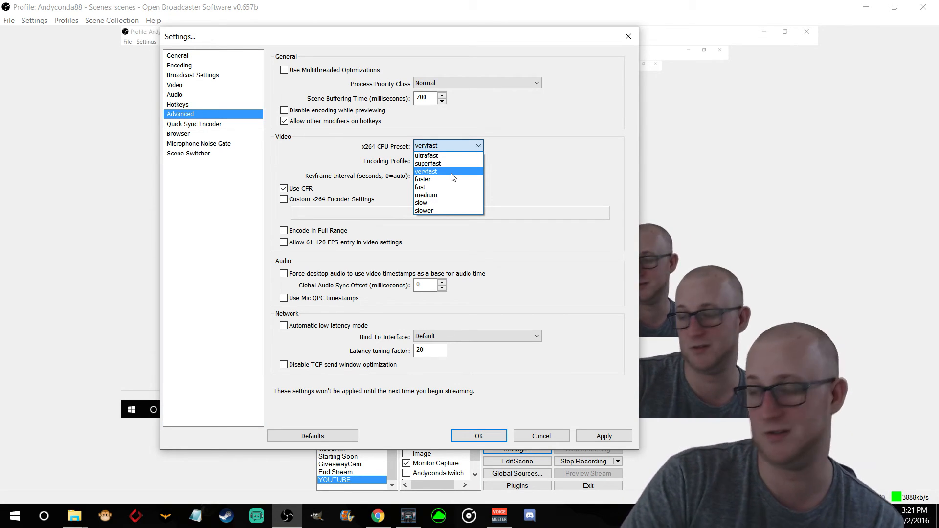
{"action": "left_click", "coordinate": [446, 342]}
{"action": "left_click", "coordinate": [450, 336]}
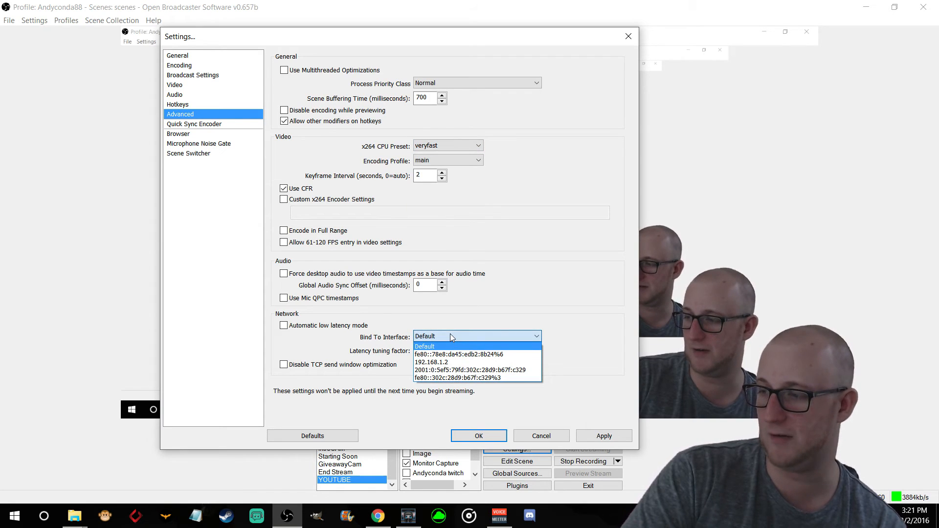
{"action": "left_click", "coordinate": [450, 344]}
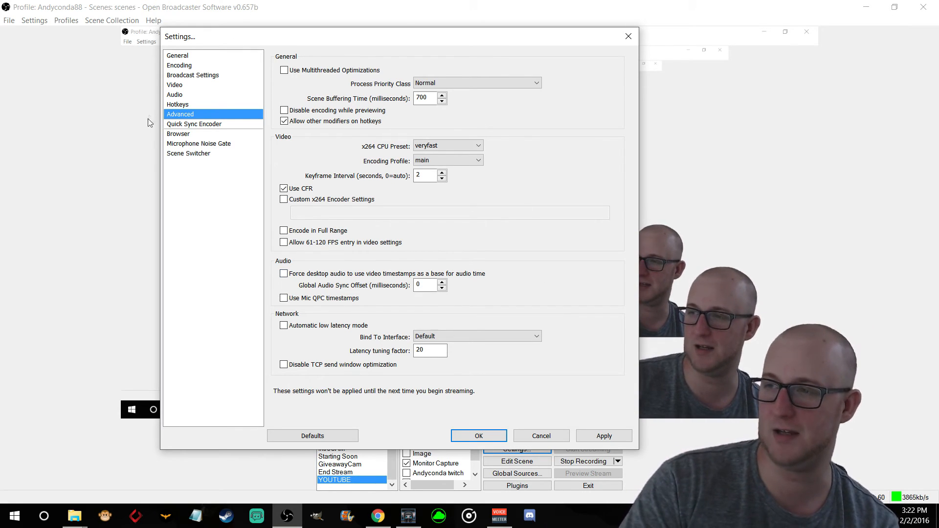
- Review the Audio settings for desktop and microphone devices and close the settings window
{"action": "left_click", "coordinate": [169, 96]}
{"action": "left_click", "coordinate": [472, 296]}
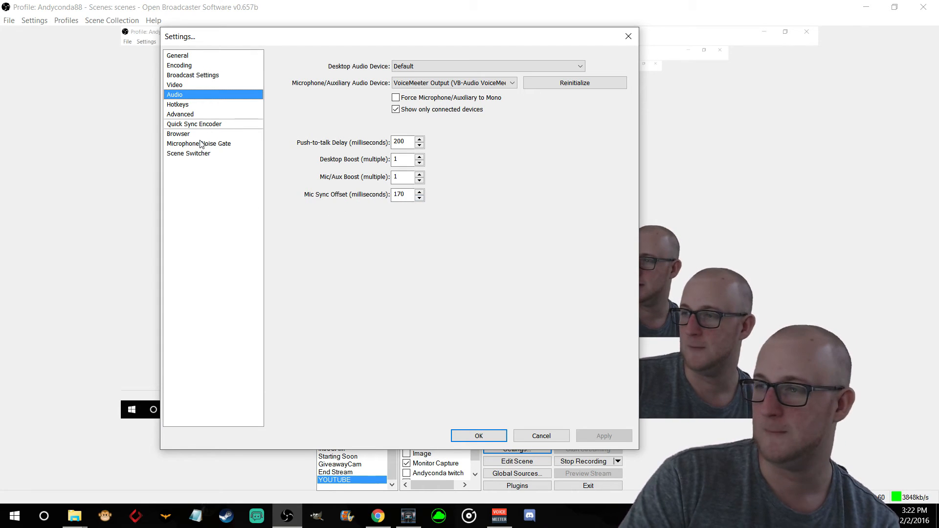
{"action": "left_click", "coordinate": [628, 36]}
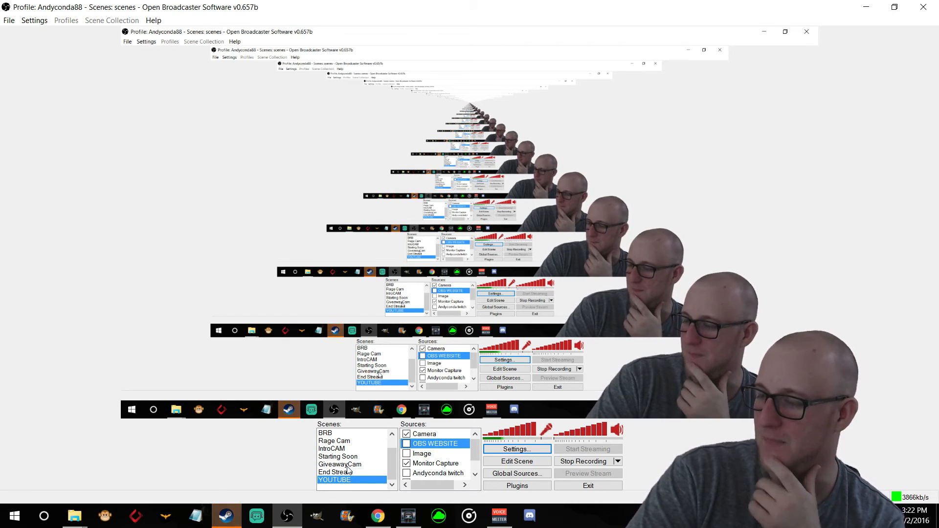
{"action": "right_click", "coordinate": [366, 482]}
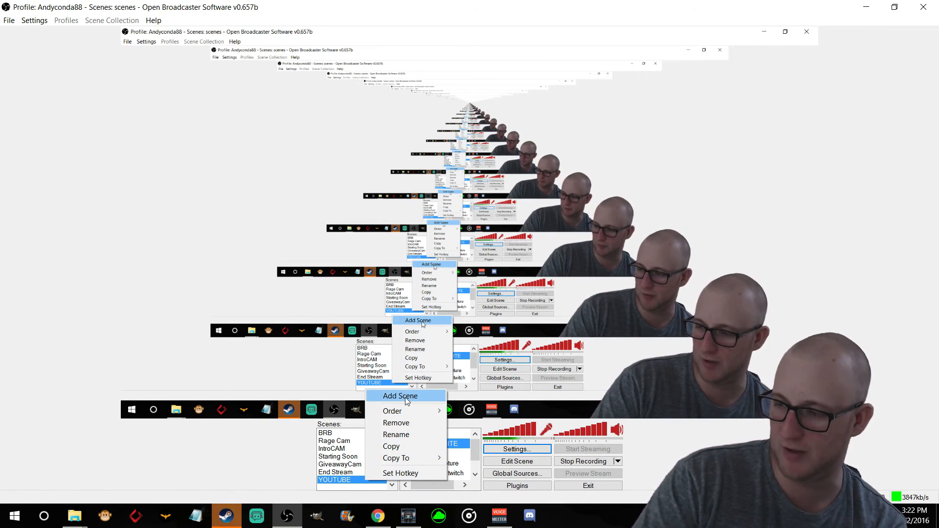
{"action": "mouse_move", "coordinate": [401, 410]}
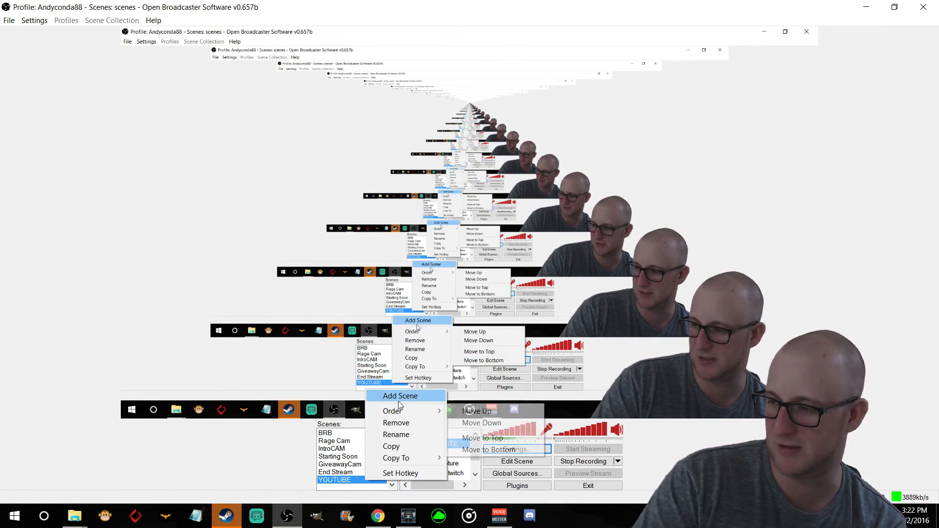
{"action": "right_click", "coordinate": [342, 485]}
{"action": "right_click", "coordinate": [349, 482]}
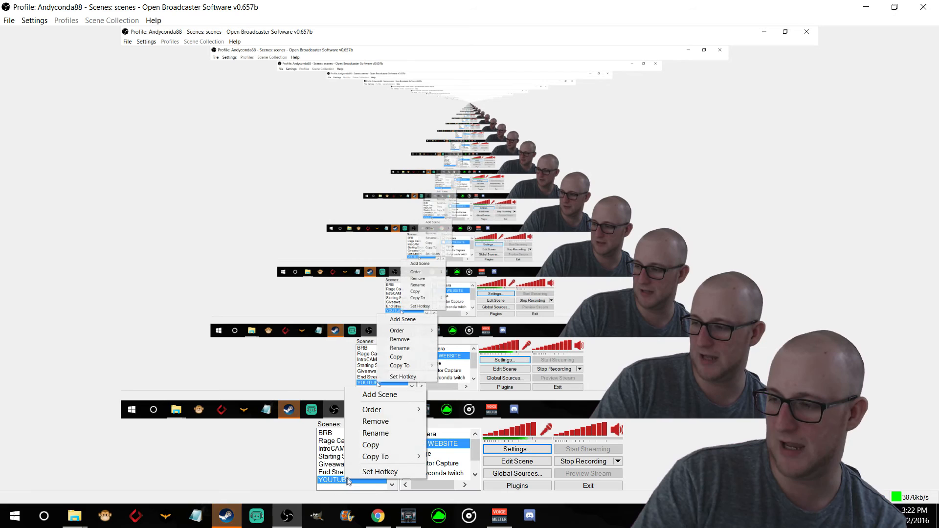
{"action": "left_click", "coordinate": [380, 395]}
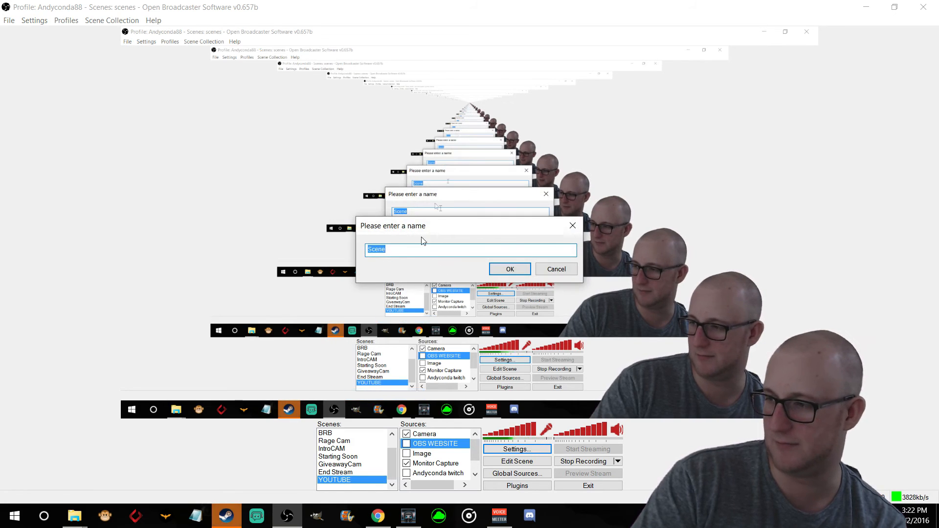
{"action": "left_click_drag", "start_coordinate": [414, 235], "coordinate": [437, 112]}
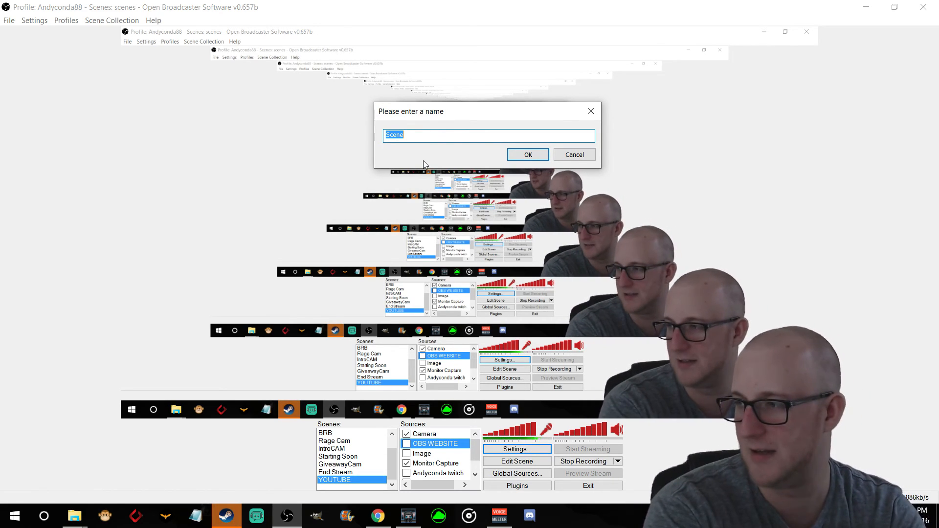
{"action": "type", "text": "VIDEO"}
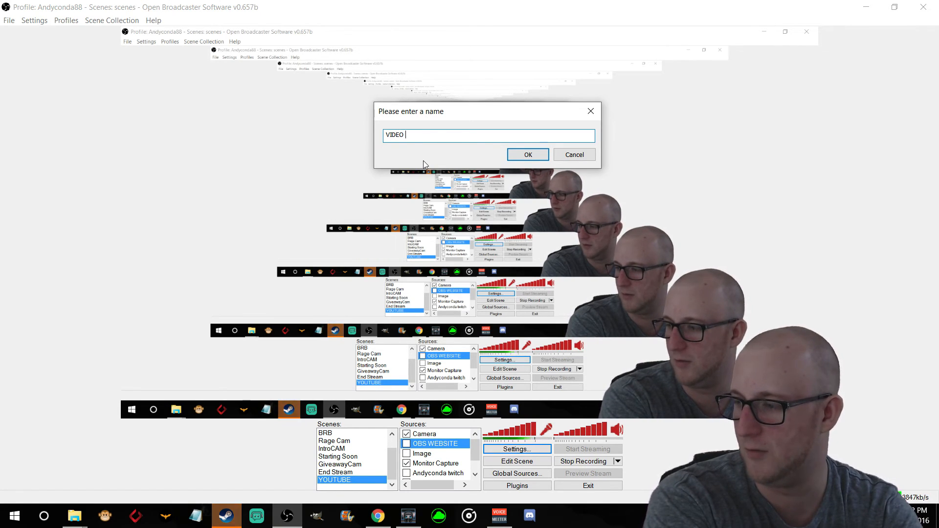
{"action": "key", "text": "BackSpace"}
{"action": "key", "text": "BackSpace"}
{"action": "key", "text": "BackSpace"}
{"action": "key", "text": "BackSpace"}
{"action": "key", "text": "BackSpace"}
{"action": "key", "text": "BackSpace"}
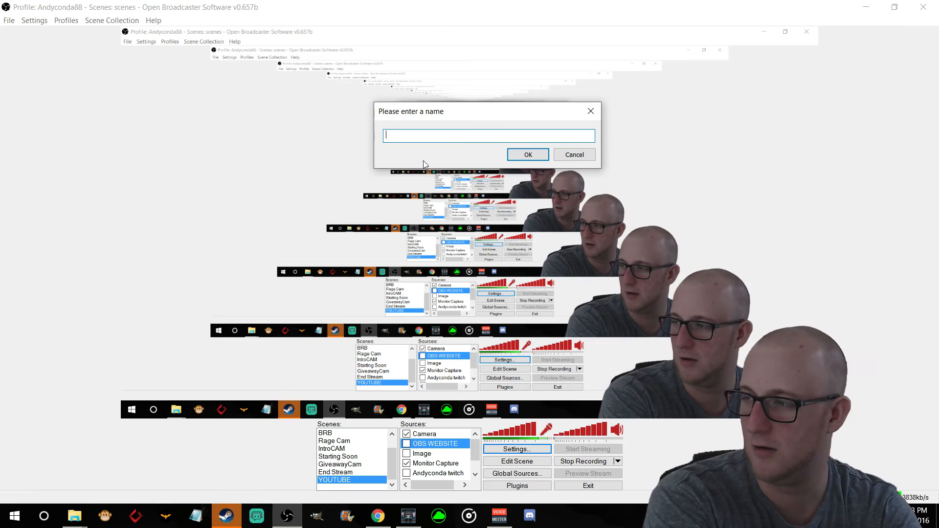
{"action": "type", "text": "yout"}
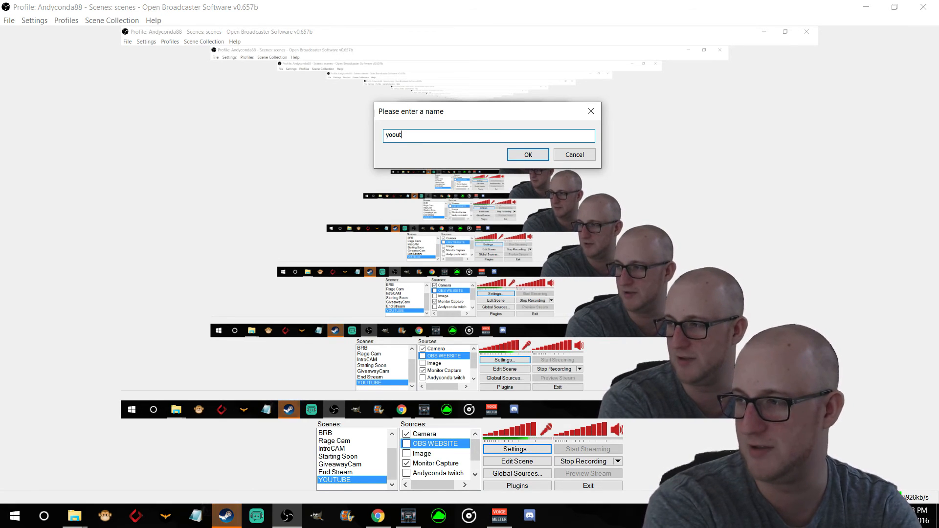
{"action": "key", "text": "BackSpace"}
{"action": "key", "text": "BackSpace"}
{"action": "key", "text": "BackSpace"}
{"action": "key", "text": "BackSpace"}
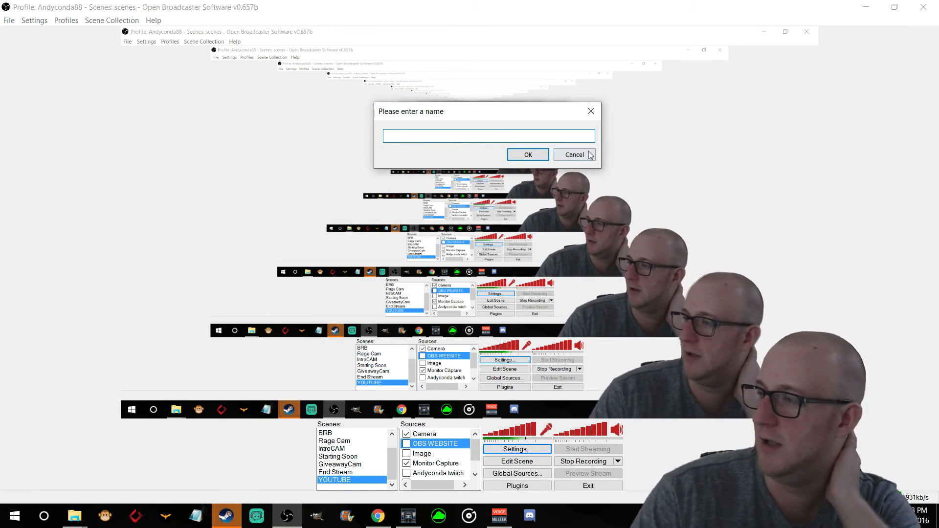
{"action": "key", "text": "Escape"}
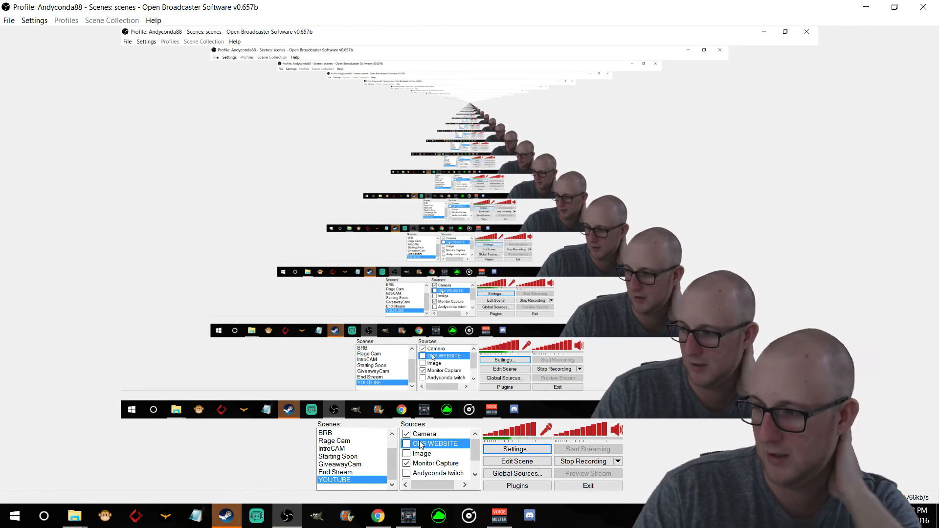
- Add an image source named Picture to the YOUTUBE scene
{"action": "scroll", "coordinate": [421, 450], "scroll_direction": "down", "scroll_amount": 1}
{"action": "scroll", "coordinate": [421, 447], "scroll_direction": "up", "scroll_amount": 1}
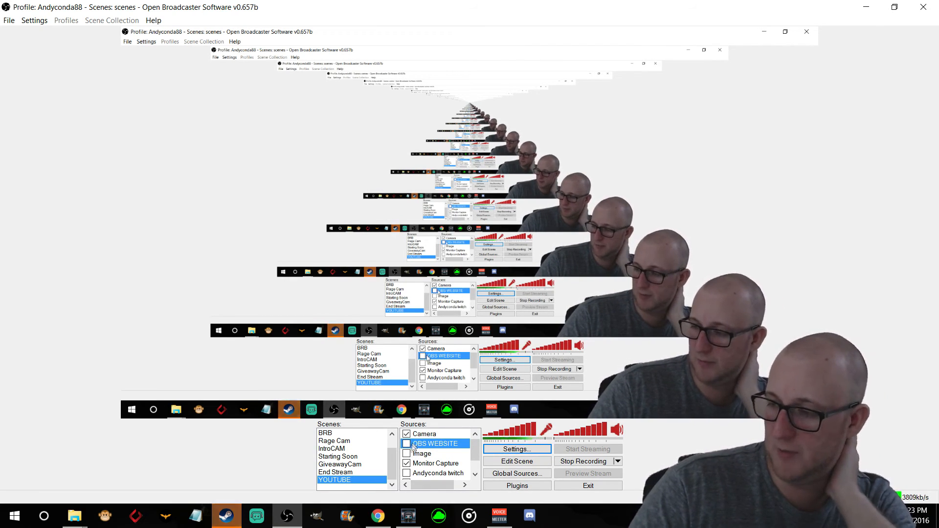
{"action": "right_click", "coordinate": [431, 453]}
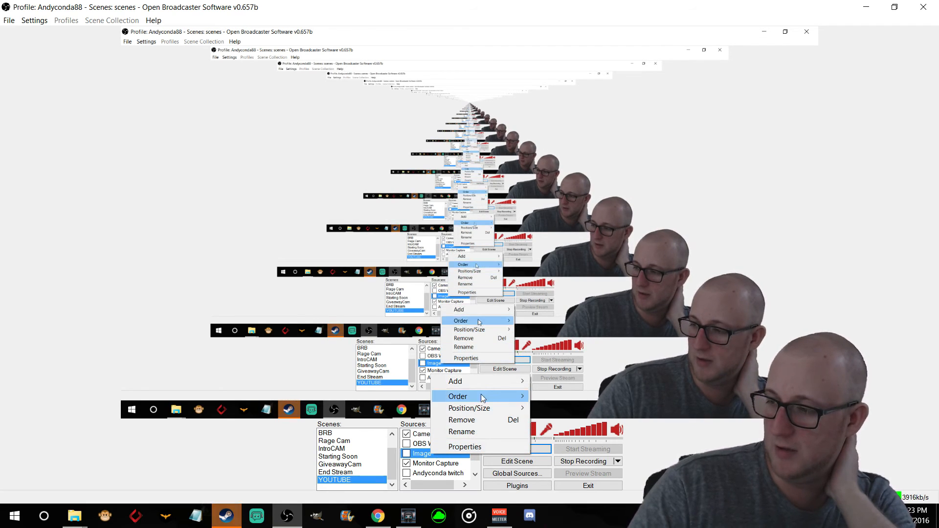
{"action": "mouse_move", "coordinate": [492, 383]}
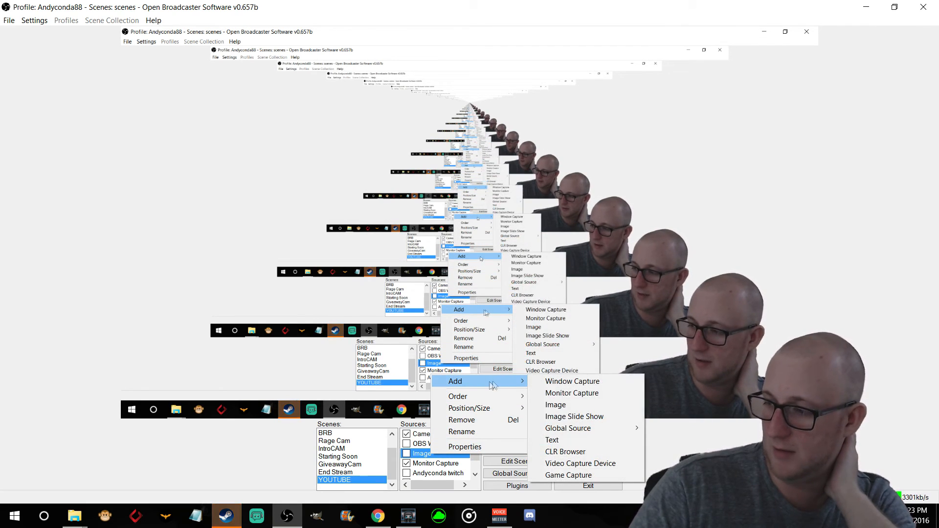
{"action": "left_click", "coordinate": [573, 404]}
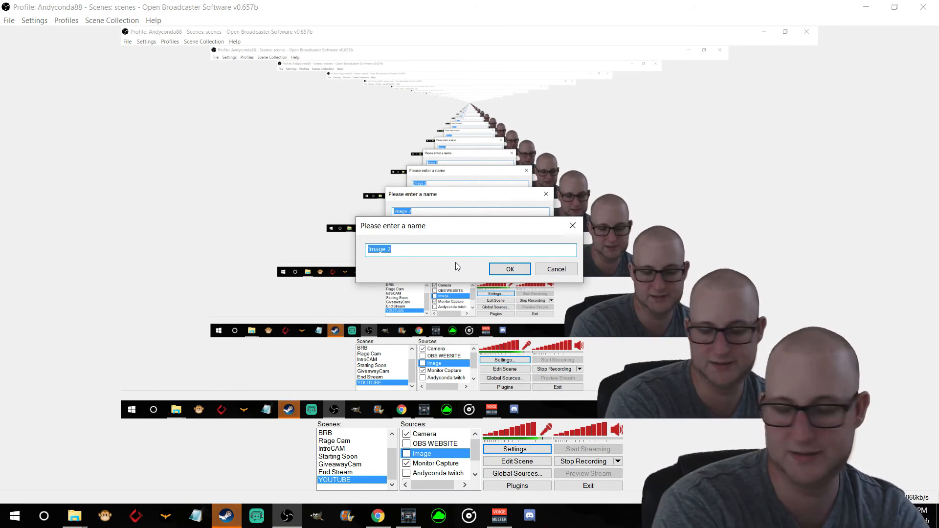
{"action": "type", "text": "Picture"}
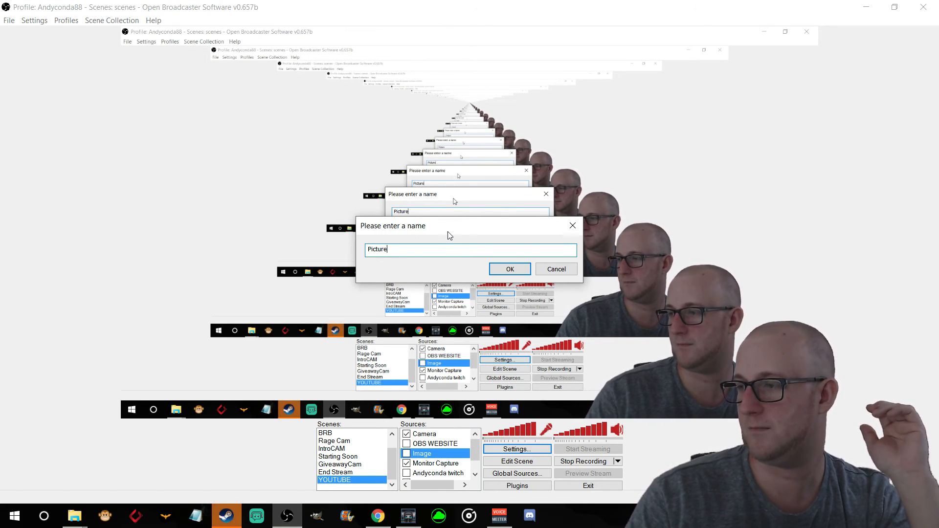
{"action": "left_click_drag", "start_coordinate": [453, 232], "coordinate": [459, 118]}
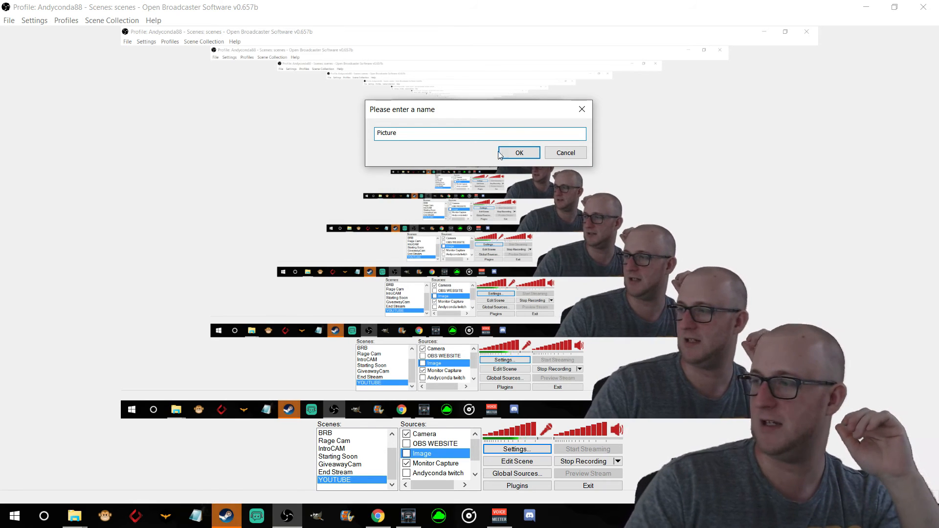
{"action": "left_click", "coordinate": [519, 153]}
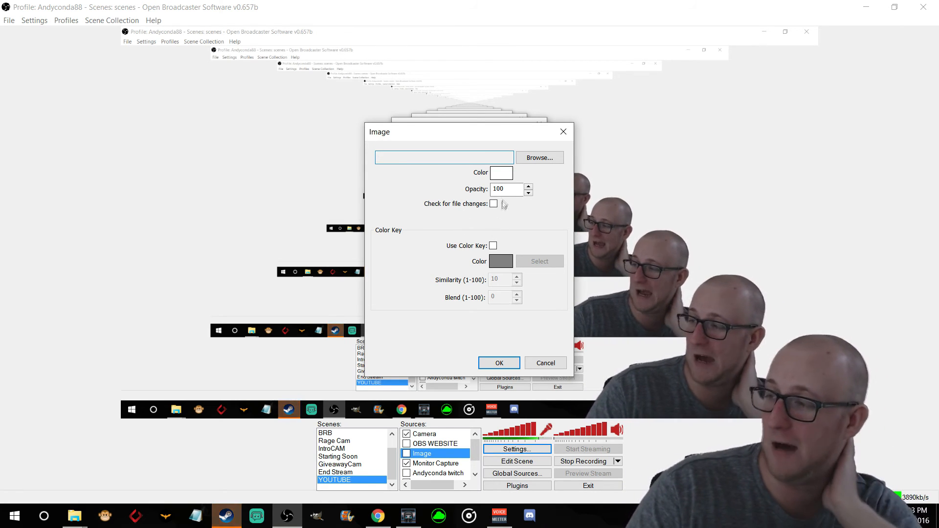
- Choose ANDYCONDA88OVERLAY from the Quick Pics folder as the Picture source's image and confirm the source
{"action": "left_click", "coordinate": [540, 158]}
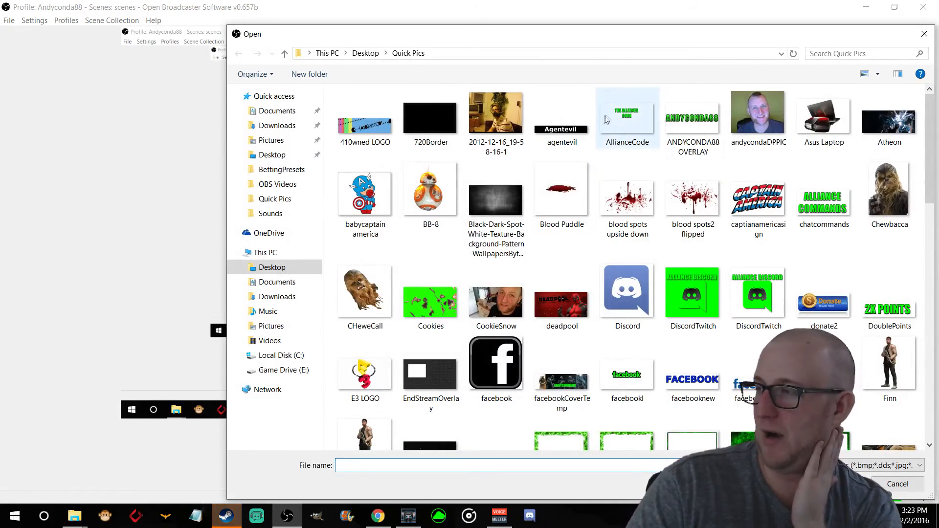
{"action": "left_click", "coordinate": [692, 124]}
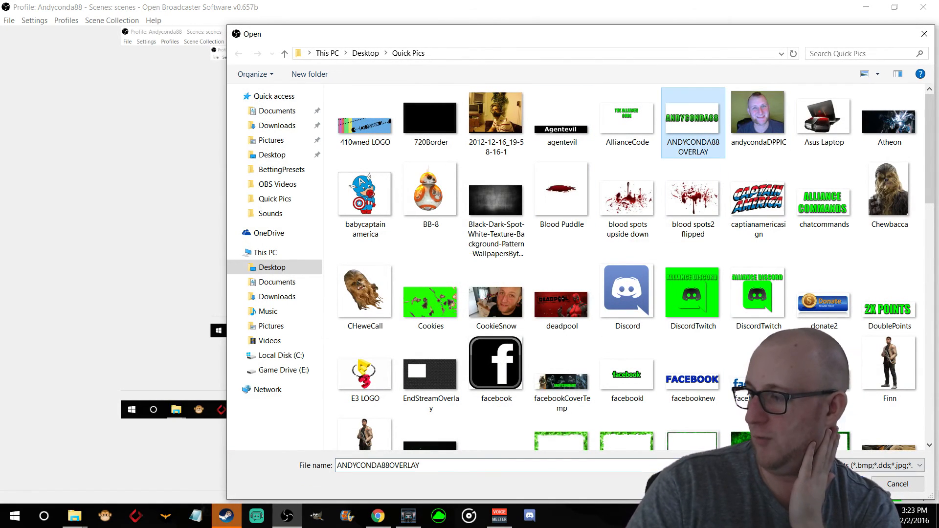
{"action": "left_click", "coordinate": [842, 484]}
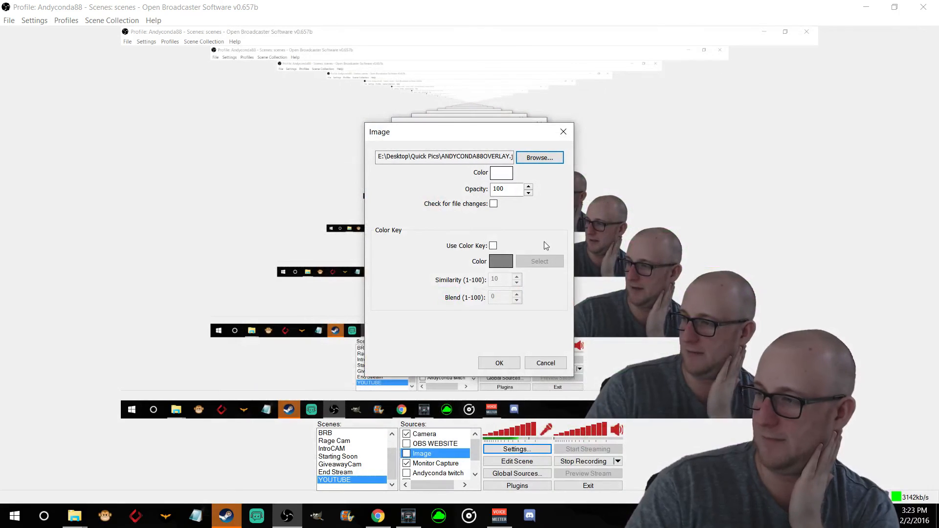
{"action": "left_click", "coordinate": [499, 363]}
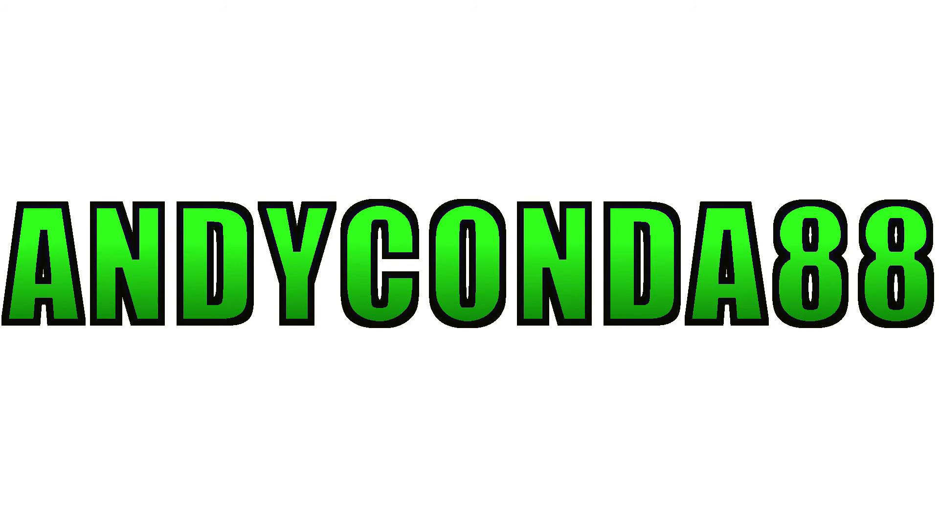
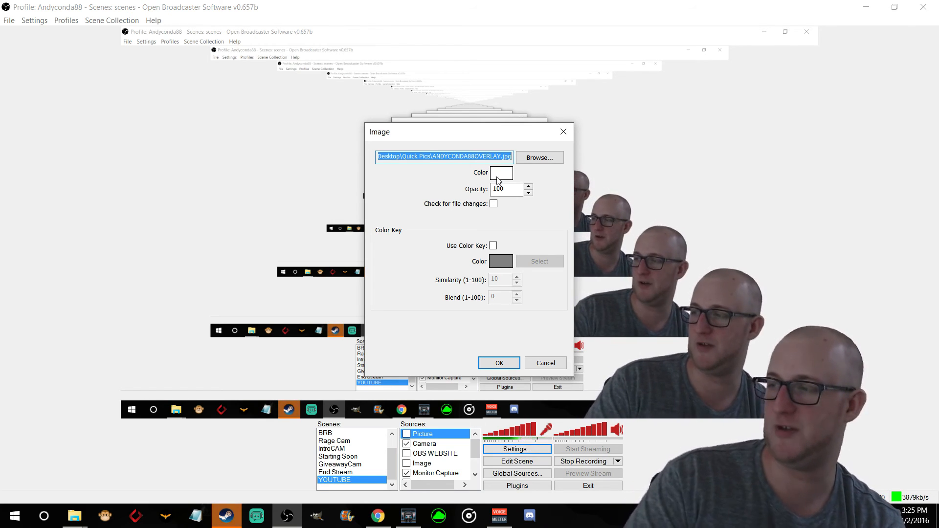
- Set the Picture source's opacity to 85 and view the image color choices without changing the color
{"action": "left_click", "coordinate": [528, 194]}
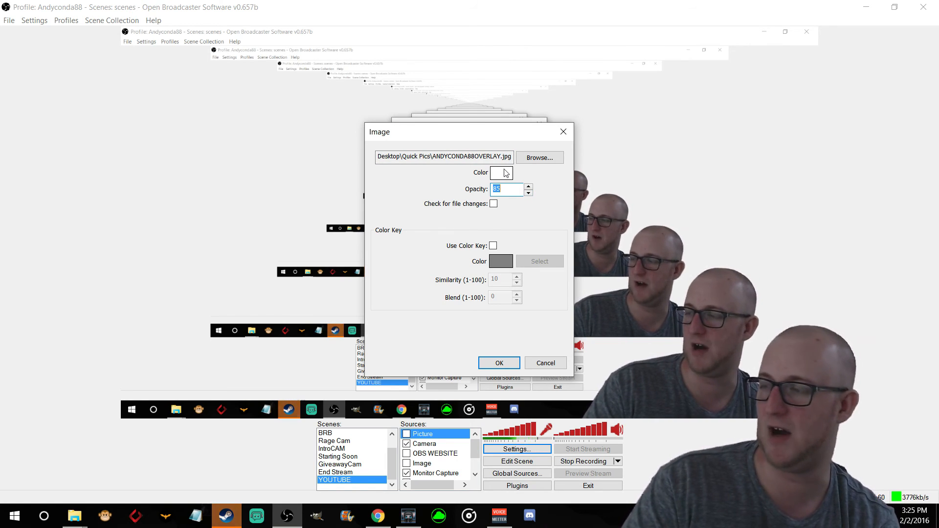
{"action": "left_click", "coordinate": [506, 173]}
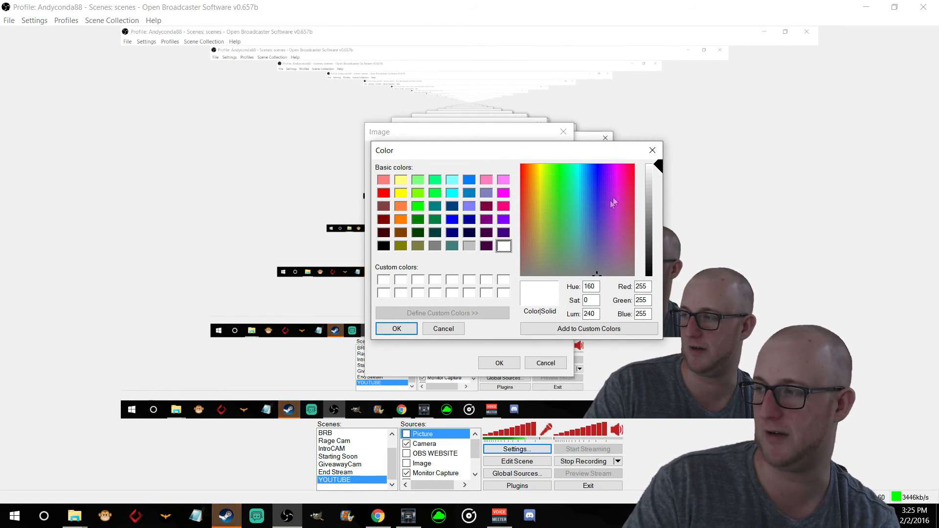
{"action": "left_click", "coordinate": [652, 150]}
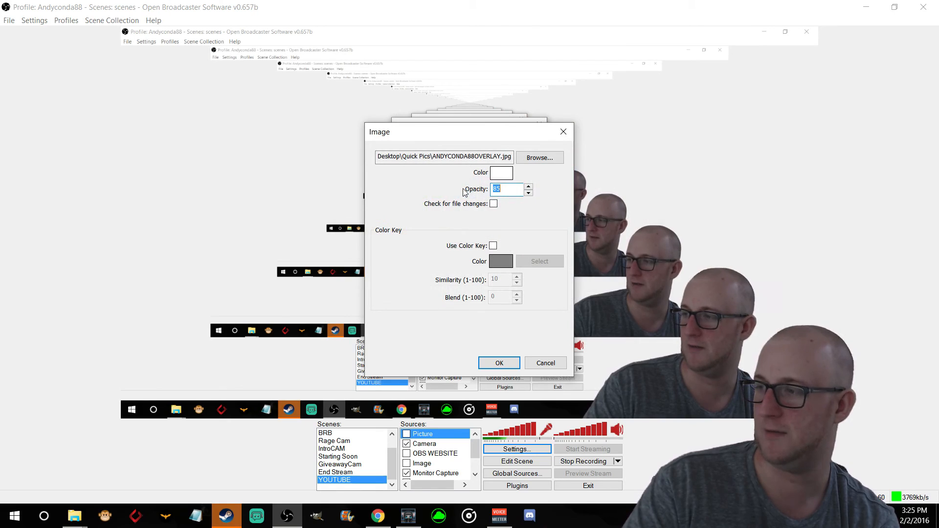
- Enable a white color key for the Picture source, raise its similarity to about 50 and confirm the image settings
{"action": "left_click", "coordinate": [493, 246]}
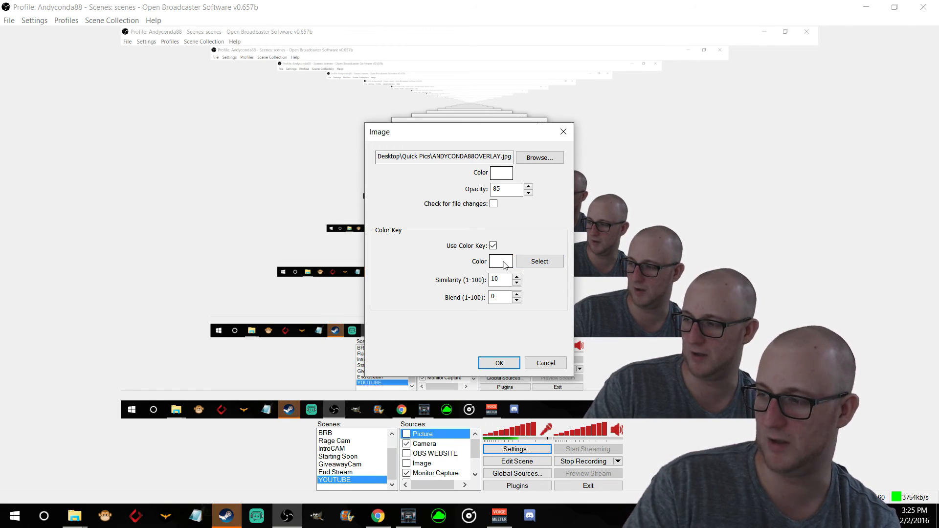
{"action": "left_click_drag", "start_coordinate": [497, 132], "coordinate": [703, 130]}
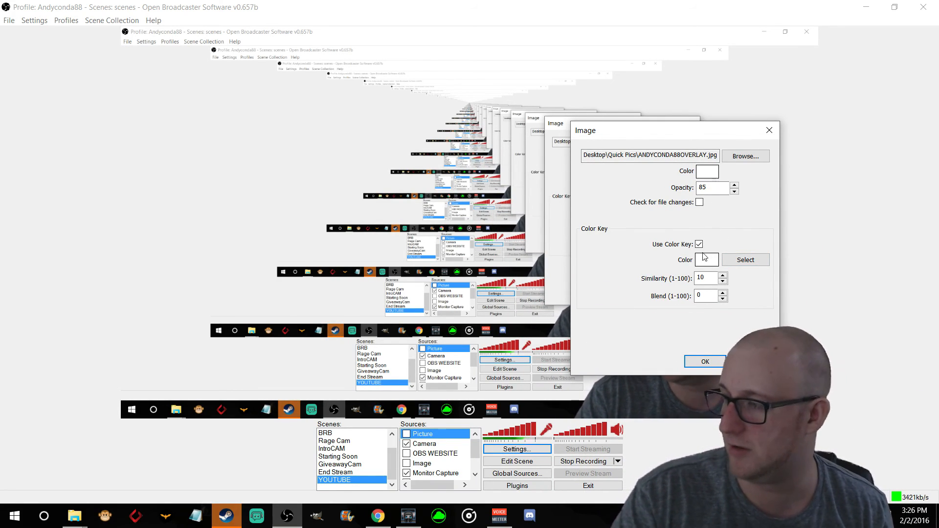
{"action": "left_click", "coordinate": [731, 260]}
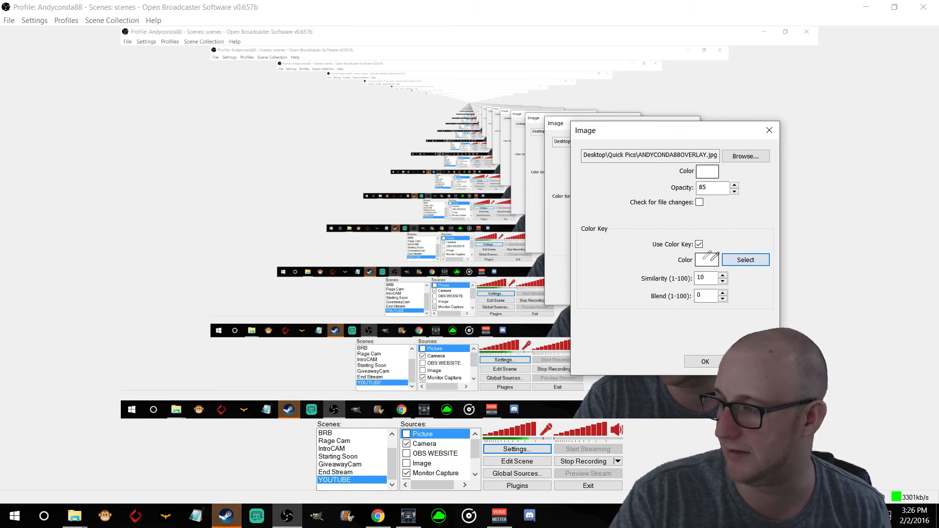
{"action": "left_click", "coordinate": [724, 277]}
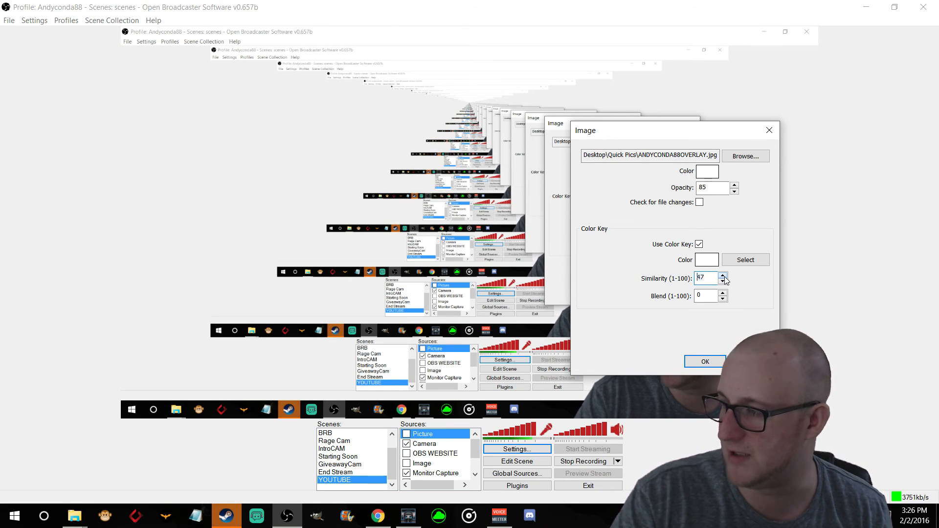
{"action": "left_click", "coordinate": [707, 358]}
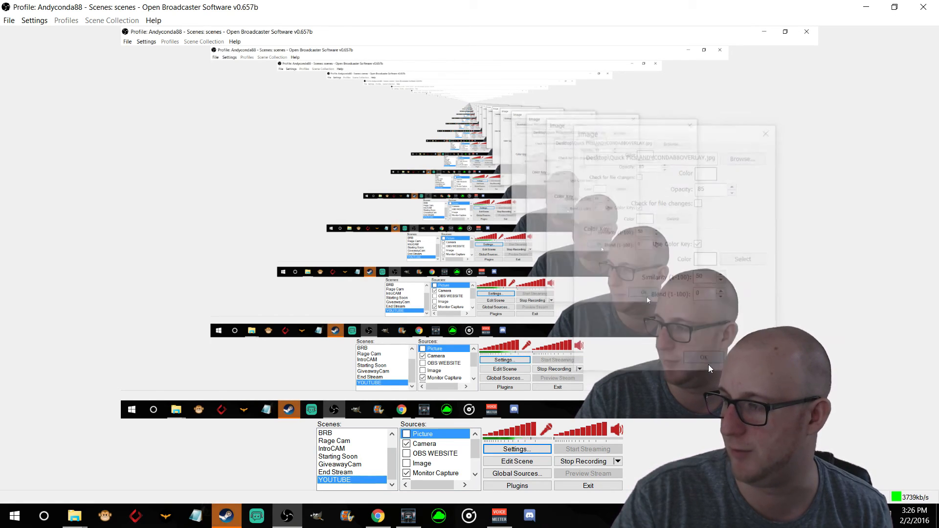
- Show the Picture source, move its overlay to the upper edge of the preview in scene editing, and hide the source again
{"action": "left_click", "coordinate": [407, 435]}
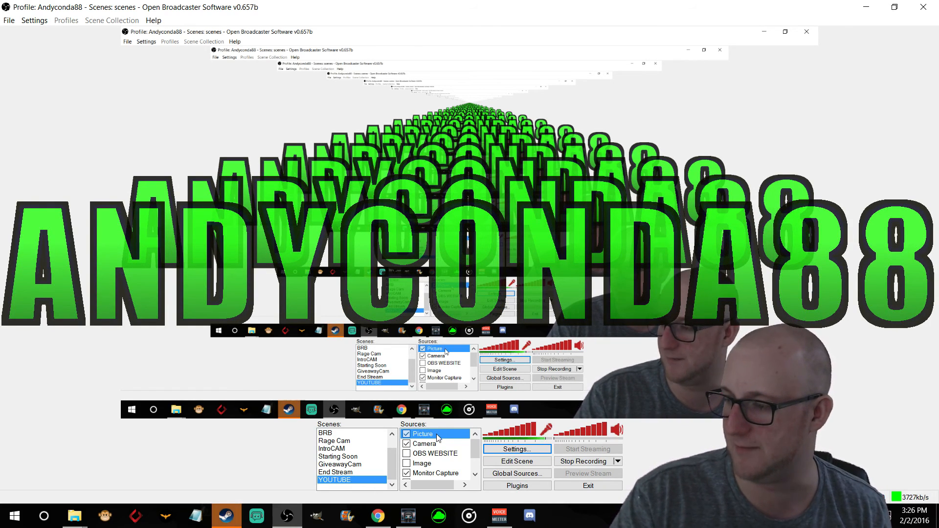
{"action": "left_click", "coordinate": [514, 462]}
{"action": "left_click_drag", "start_coordinate": [488, 250], "coordinate": [511, 213]}
{"action": "left_click_drag", "start_coordinate": [512, 147], "coordinate": [508, 66]}
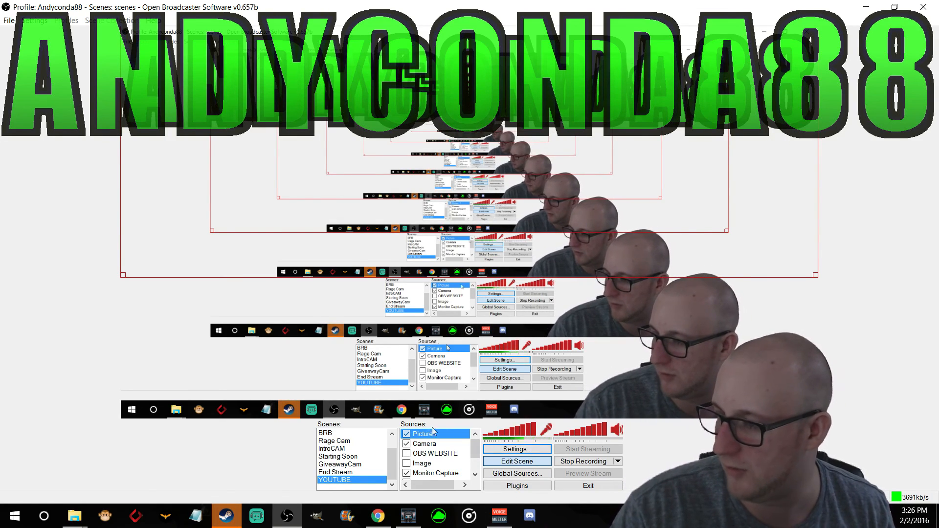
{"action": "left_click", "coordinate": [407, 435]}
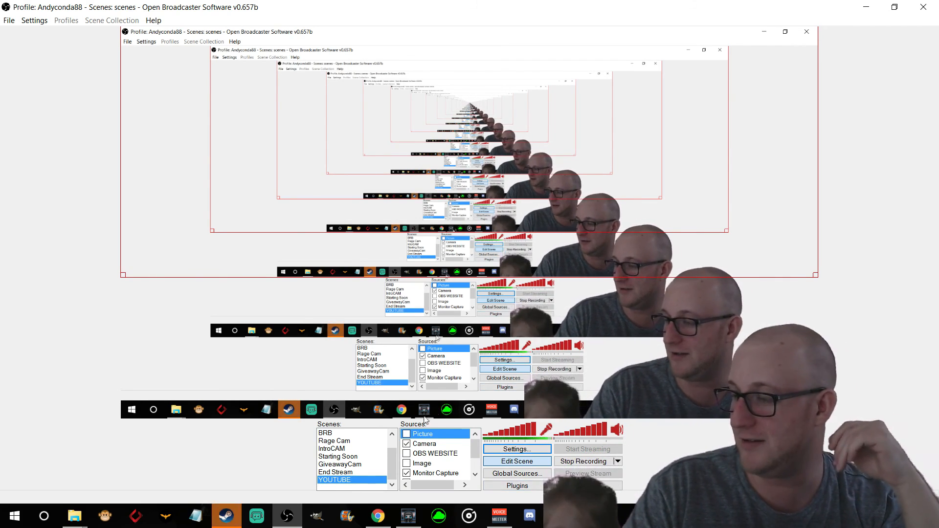
- Add a text source named Text to the YOUTUBE scene, keep the Arial font and enable its outline
{"action": "right_click", "coordinate": [421, 454]}
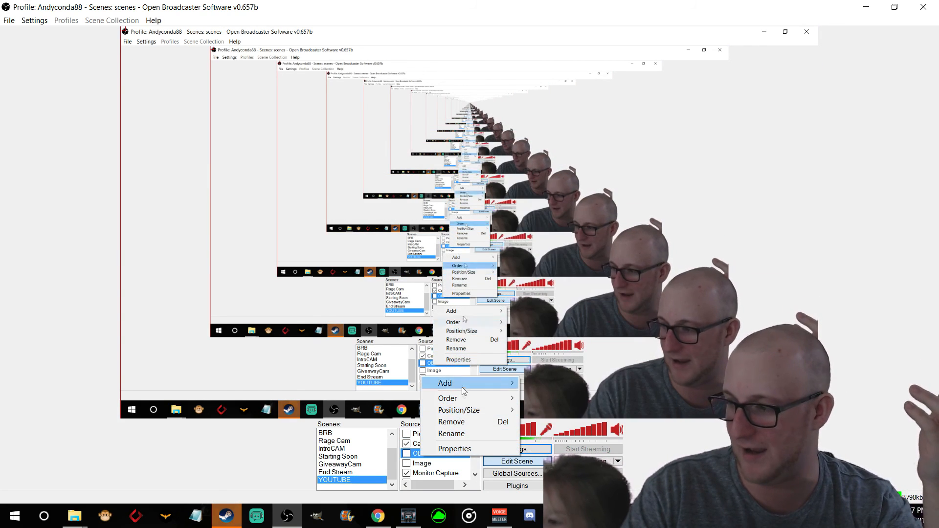
{"action": "mouse_move", "coordinate": [484, 384]}
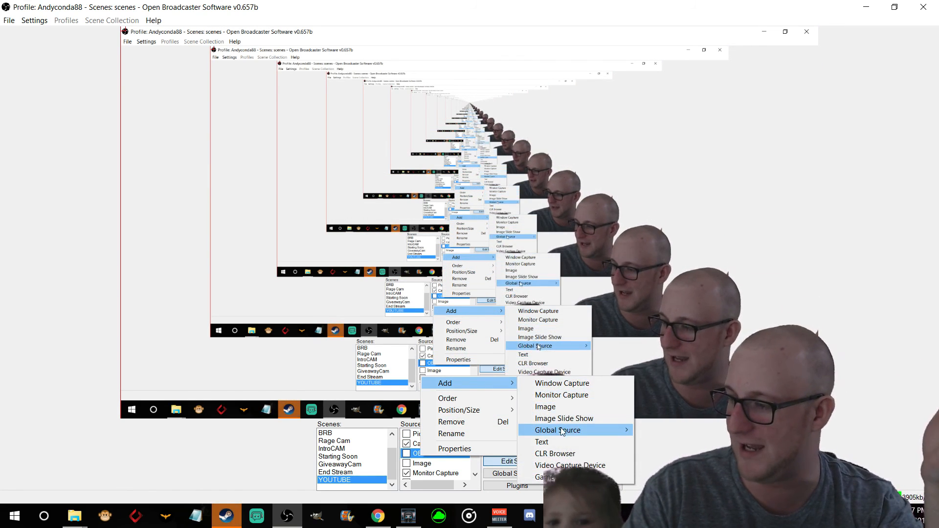
{"action": "left_click", "coordinate": [542, 442]}
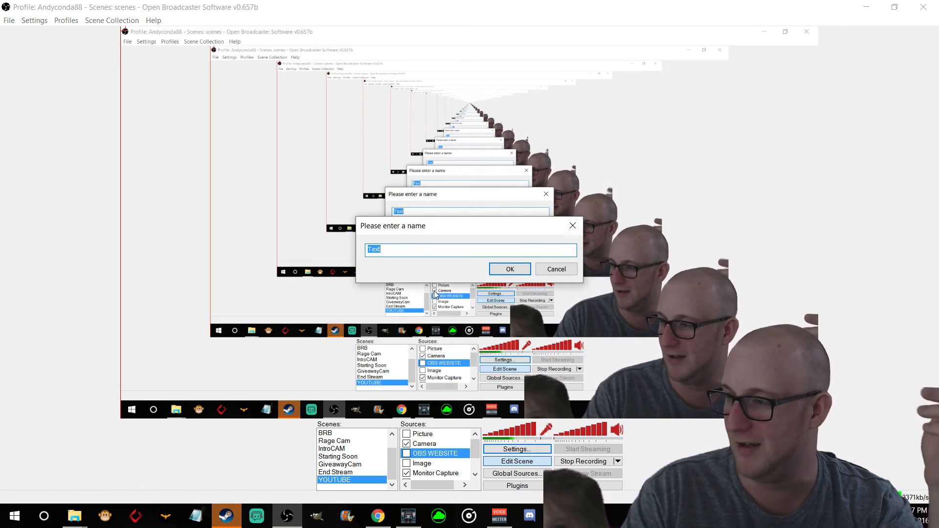
{"action": "left_click", "coordinate": [510, 269]}
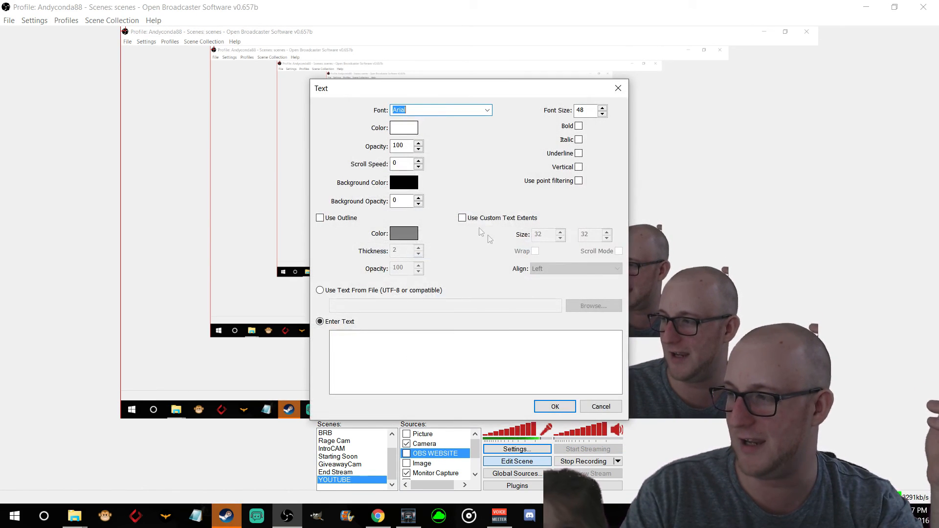
{"action": "left_click", "coordinate": [441, 112]}
{"action": "left_click", "coordinate": [488, 111]}
{"action": "left_click", "coordinate": [488, 111]}
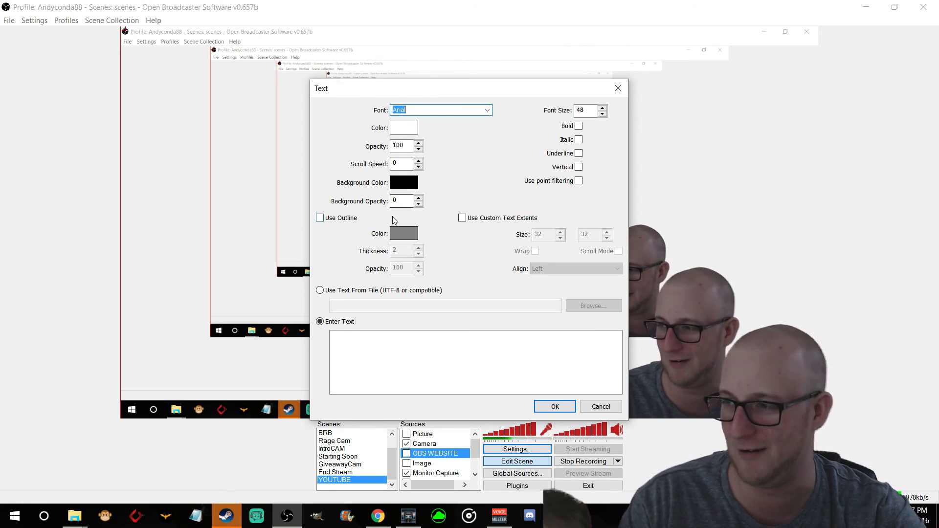
{"action": "left_click", "coordinate": [320, 218]}
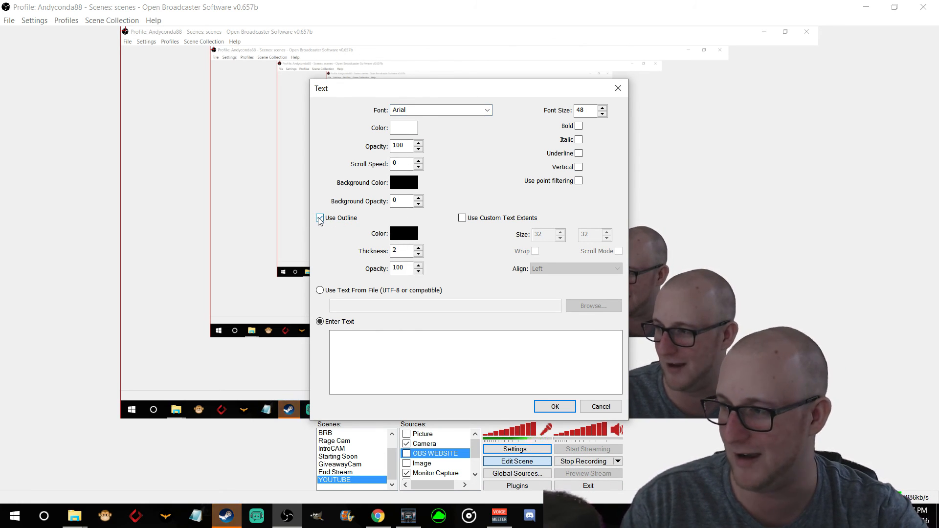
- Try blue as the text color, and settle on the basic red instead
{"action": "left_click", "coordinate": [412, 128]}
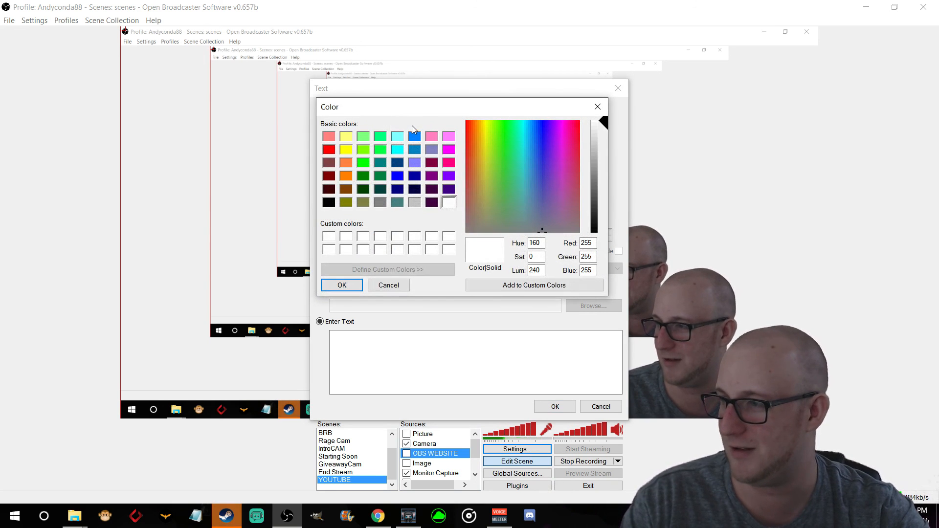
{"action": "left_click", "coordinate": [397, 176]}
{"action": "left_click", "coordinate": [334, 281]}
{"action": "left_click", "coordinate": [407, 128]}
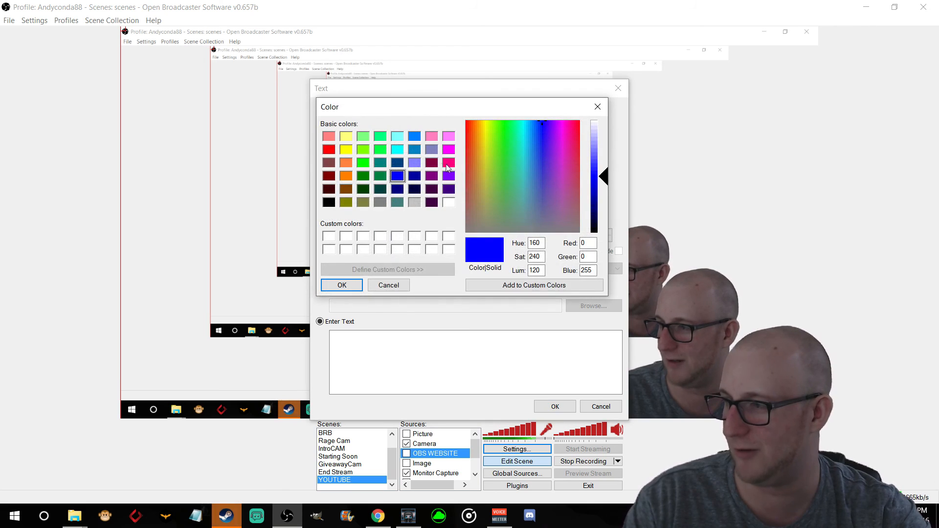
{"action": "left_click", "coordinate": [329, 150]}
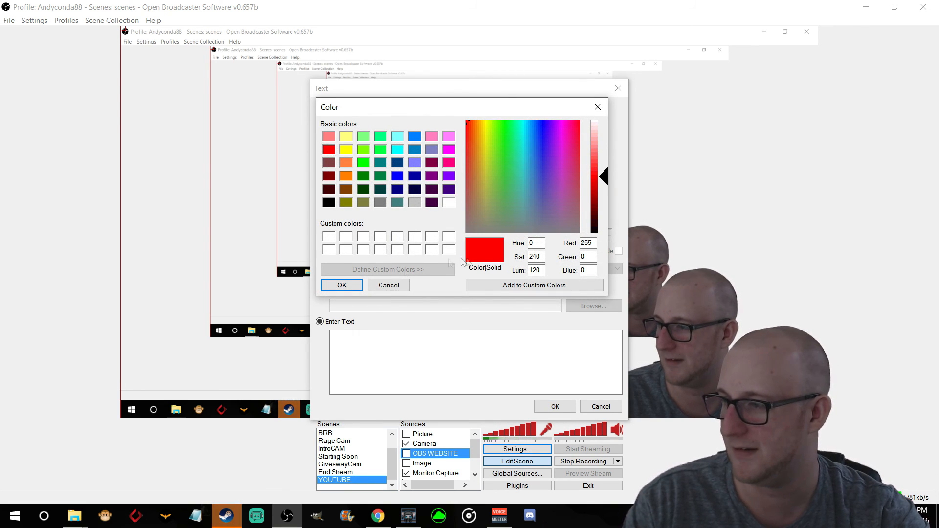
{"action": "left_click", "coordinate": [342, 285]}
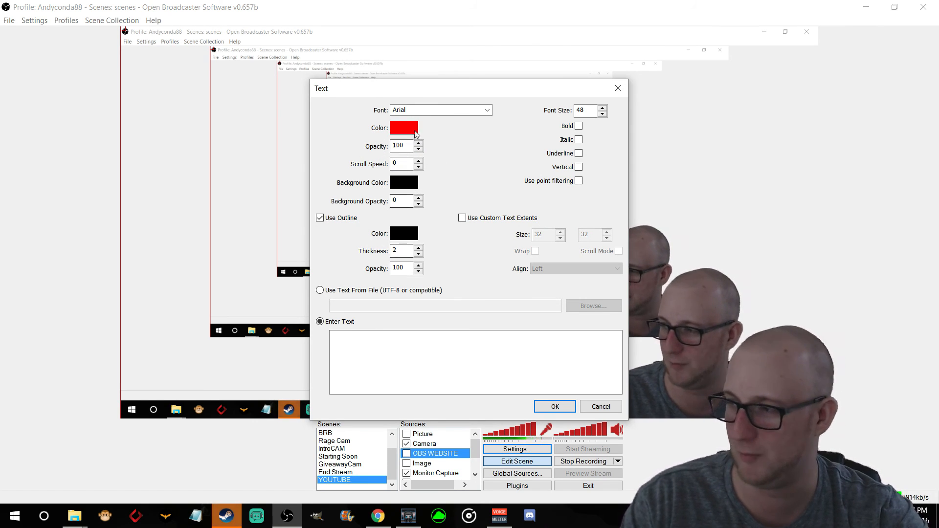
- Enter YOUTUBE as the text with an outline thickness of 4, confirm the source and enlarge it in the preview
{"action": "left_click", "coordinate": [386, 356]}
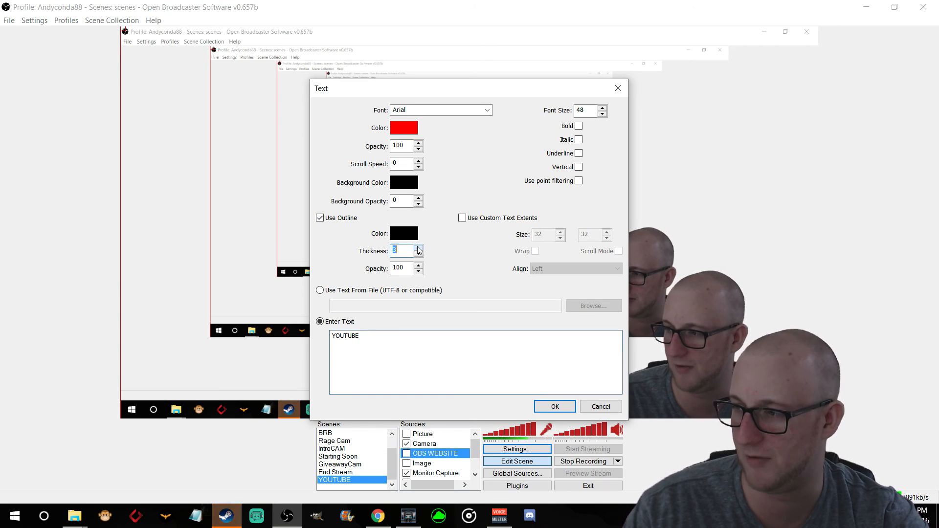
{"action": "left_click", "coordinate": [548, 407]}
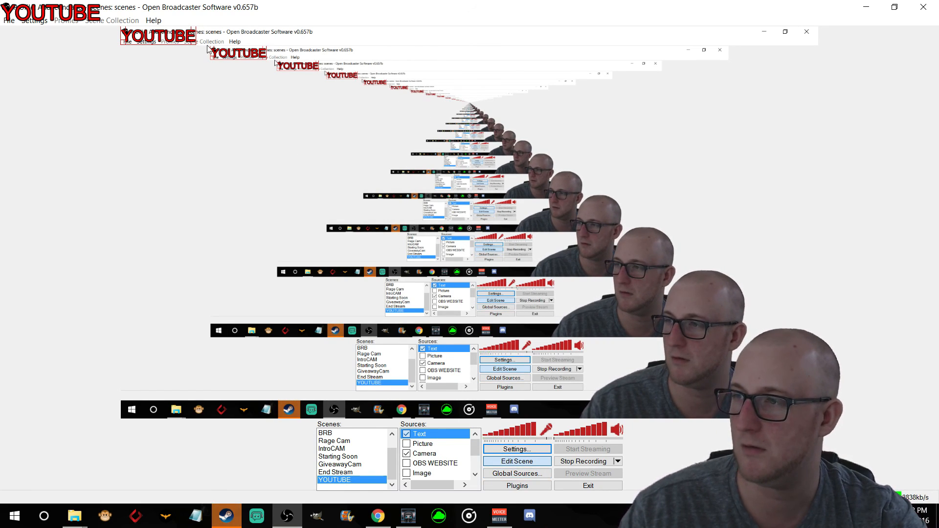
{"action": "left_click_drag", "start_coordinate": [196, 45], "coordinate": [237, 53]}
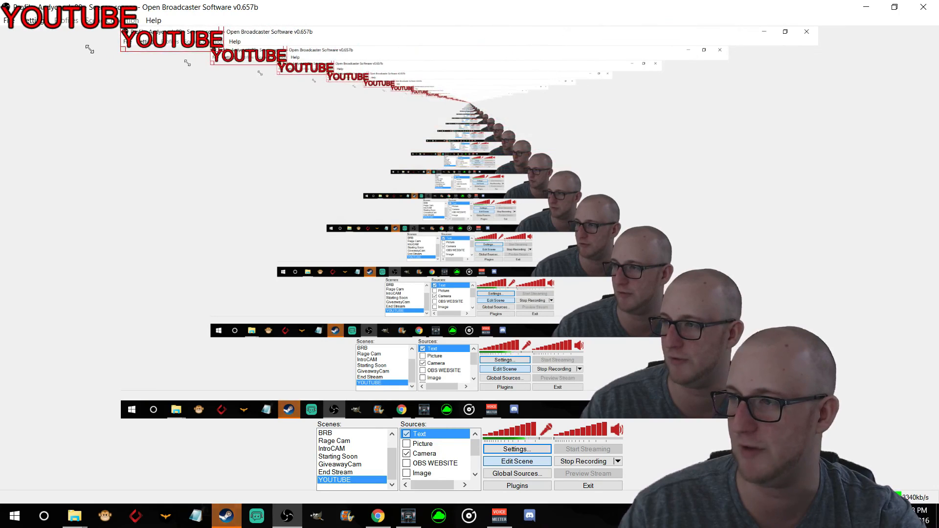
- Try a font size of 320 in the Text source's properties and discard the change
{"action": "right_click", "coordinate": [154, 48]}
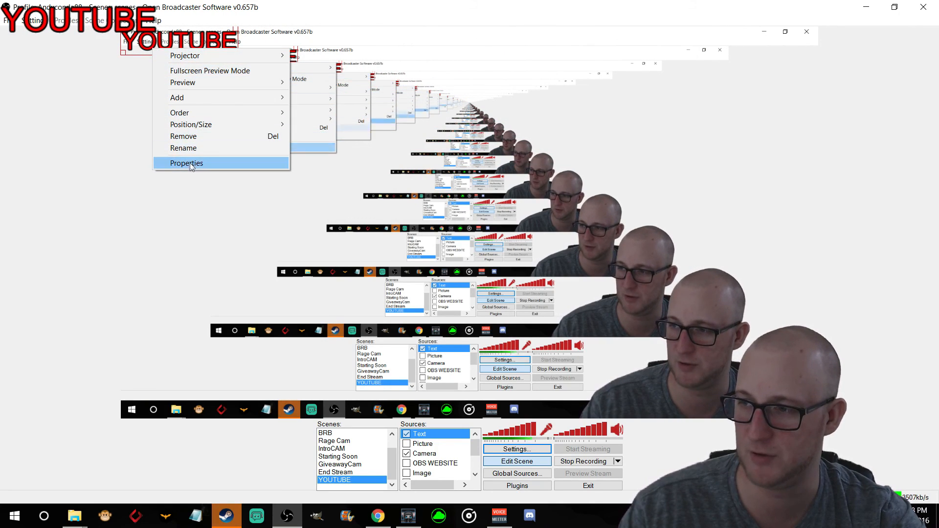
{"action": "right_click", "coordinate": [439, 439]}
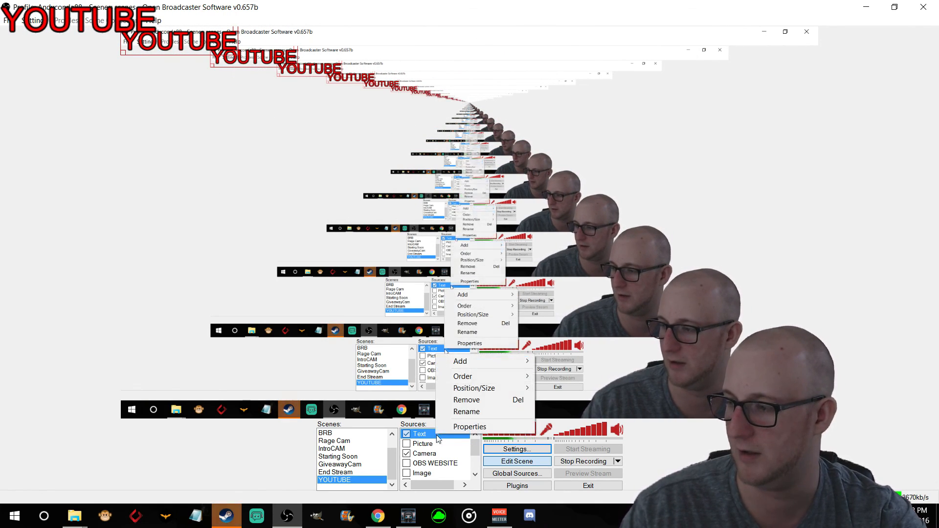
{"action": "left_click", "coordinate": [490, 427]}
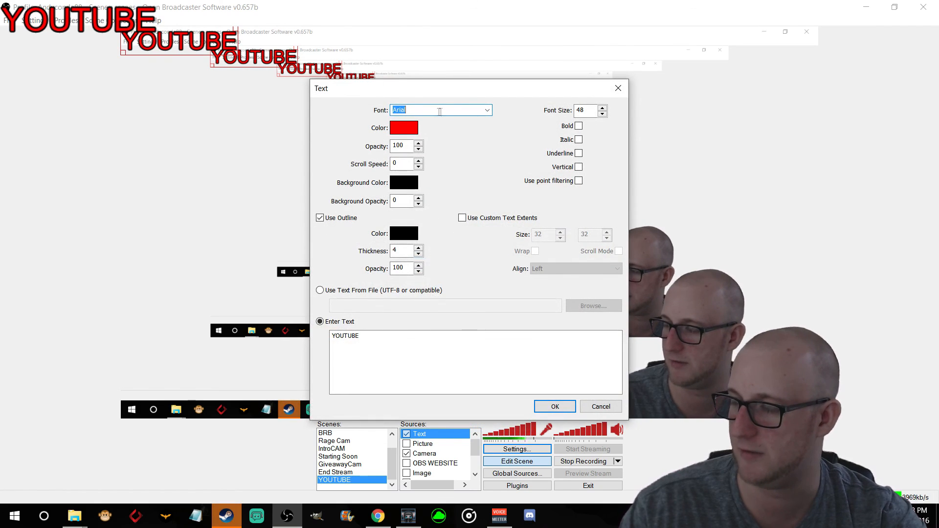
{"action": "left_click", "coordinate": [488, 112]}
{"action": "left_click", "coordinate": [489, 113]}
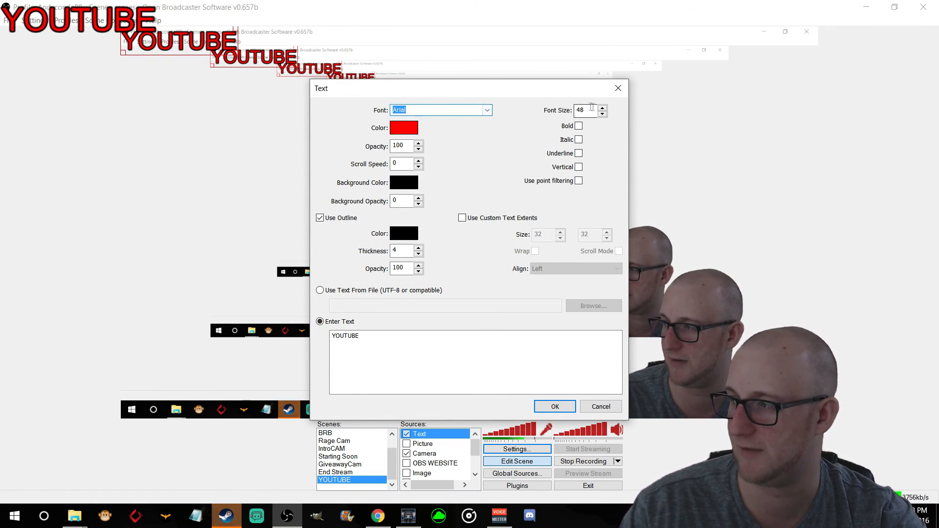
{"action": "left_click_drag", "start_coordinate": [574, 89], "coordinate": [347, 192]}
{"action": "left_click", "coordinate": [375, 212]}
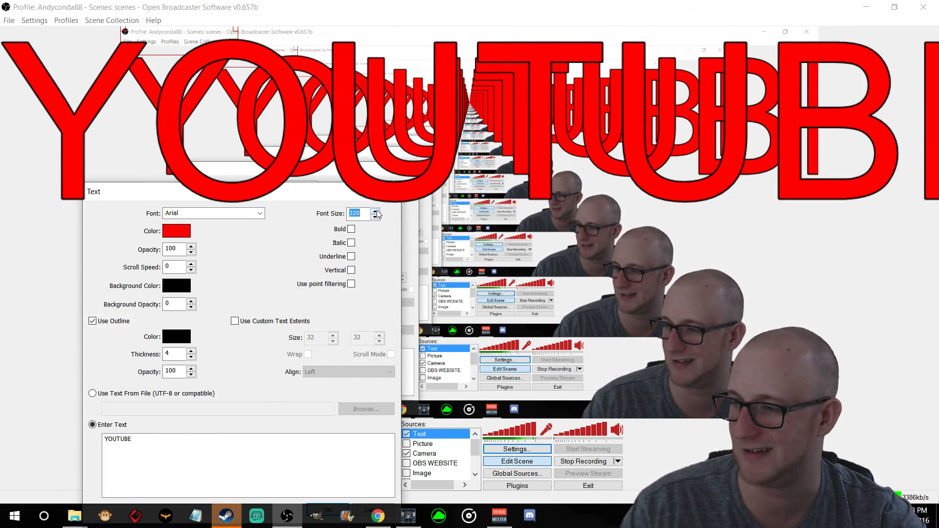
{"action": "left_click", "coordinate": [373, 509]}
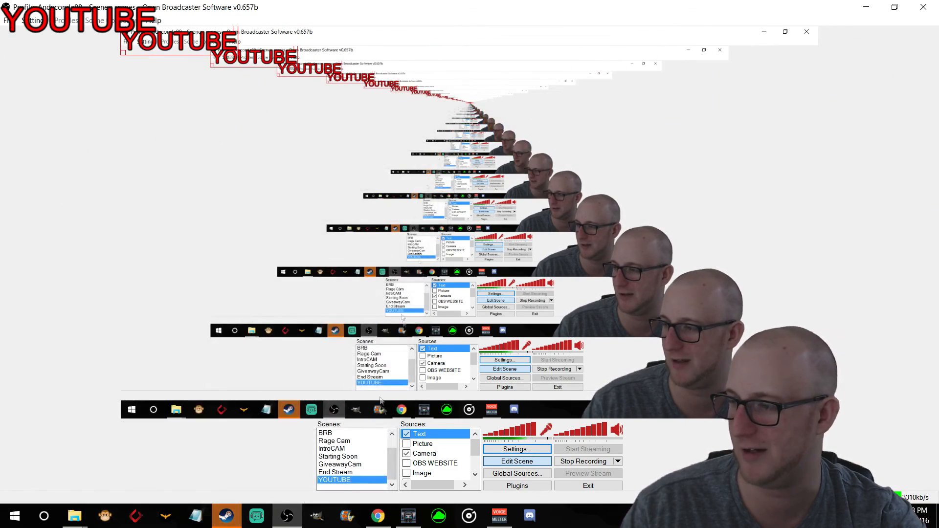
- Hide the Text source in the YOUTUBE scene
{"action": "left_click", "coordinate": [407, 434]}
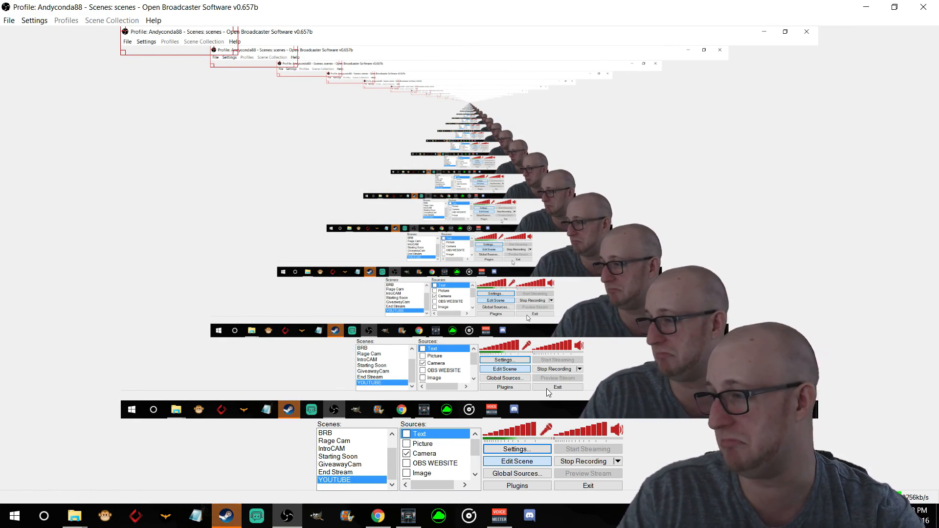
{"action": "scroll", "coordinate": [451, 451], "scroll_direction": "down", "scroll_amount": 2}
{"action": "scroll", "coordinate": [451, 450], "scroll_direction": "up", "scroll_amount": 2}
{"action": "scroll", "coordinate": [451, 451], "scroll_direction": "down", "scroll_amount": 2}
{"action": "scroll", "coordinate": [451, 451], "scroll_direction": "up", "scroll_amount": 2}
- Start adding a video capture device source and name it capt
{"action": "right_click", "coordinate": [440, 451]}
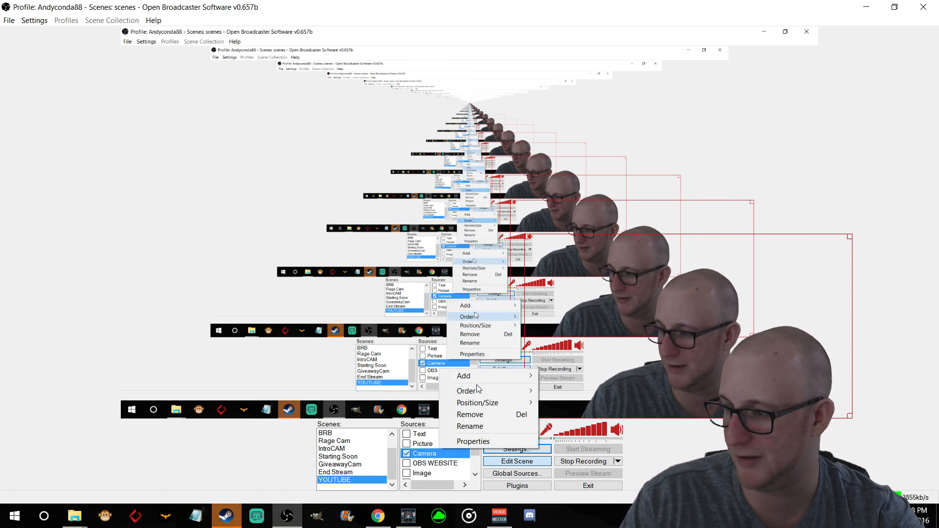
{"action": "mouse_move", "coordinate": [479, 378]}
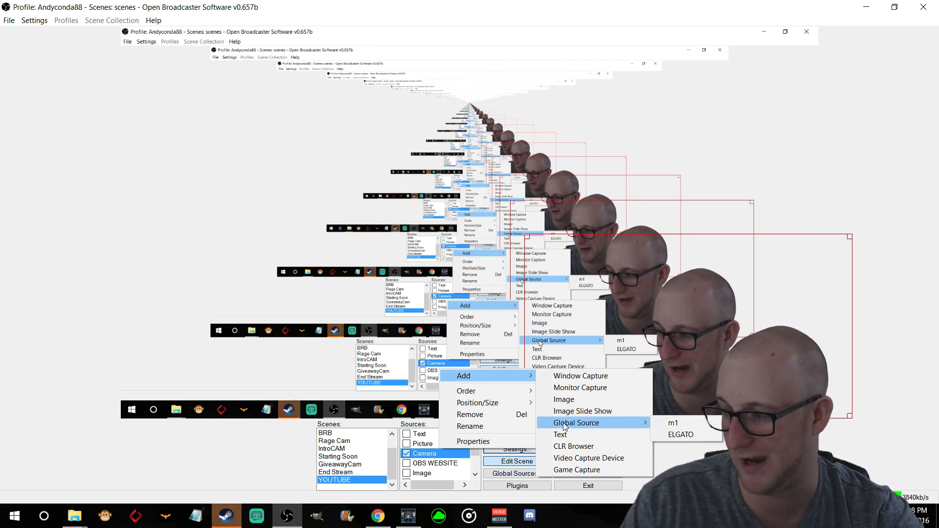
{"action": "left_click", "coordinate": [570, 458]}
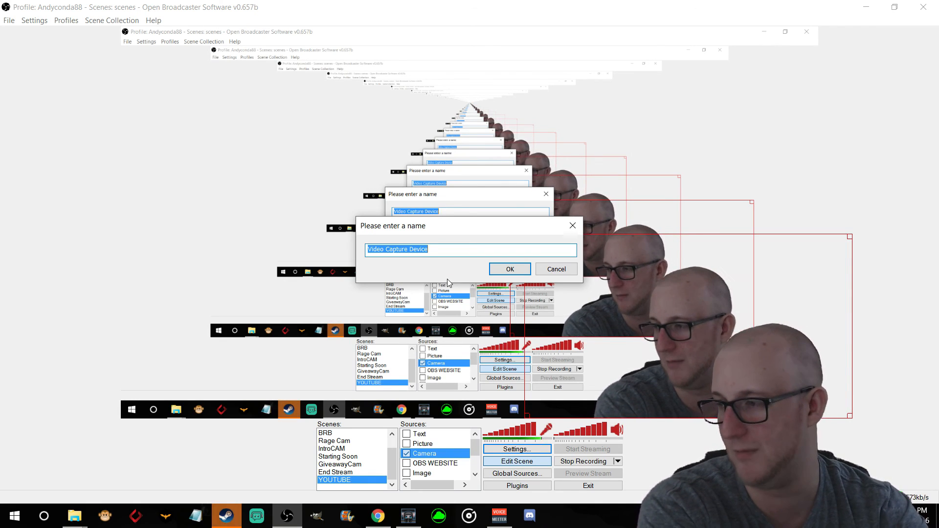
{"action": "type", "text": "face"}
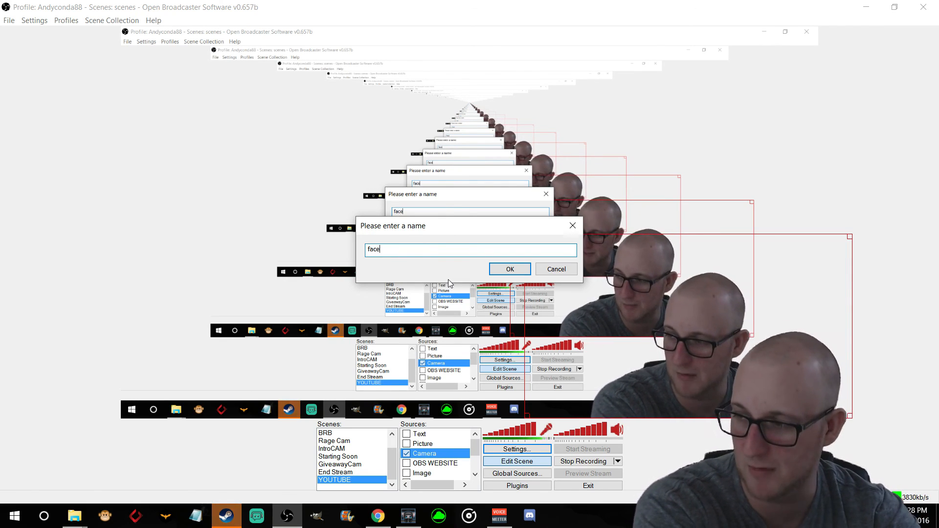
{"action": "key", "text": "BackSpace"}
{"action": "key", "text": "BackSpace"}
{"action": "key", "text": "BackSpace"}
{"action": "key", "text": "BackSpace"}
{"action": "type", "text": "capt"}
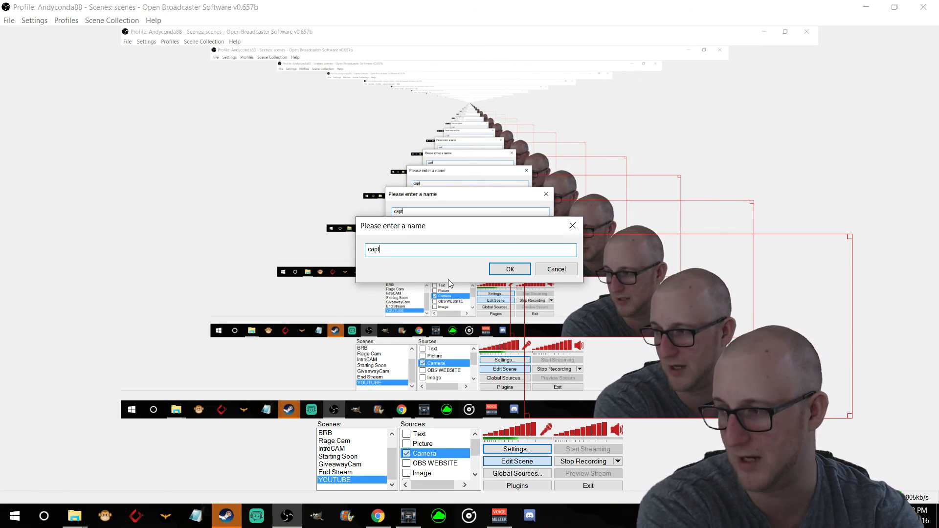
{"action": "key", "text": "Return"}
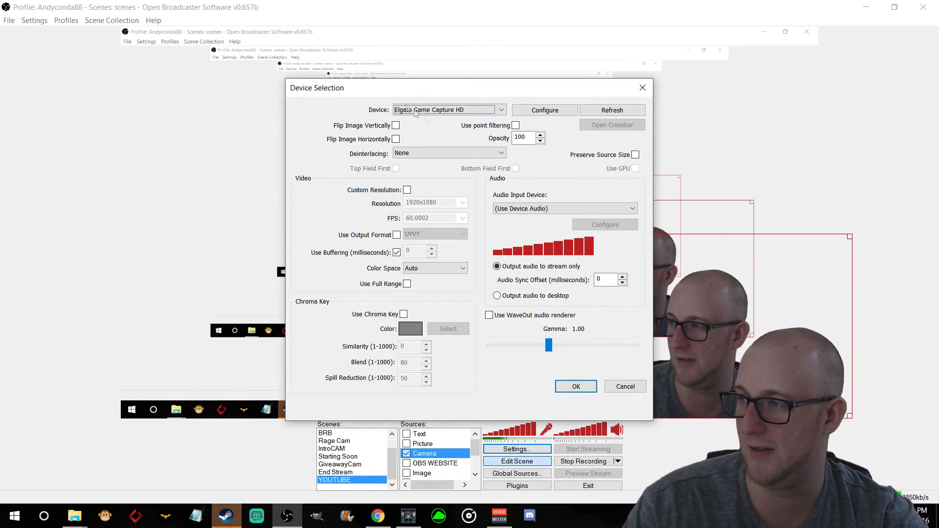
- View the available capture devices for the new source and leave the device selection without adding it
{"action": "left_click", "coordinate": [416, 111]}
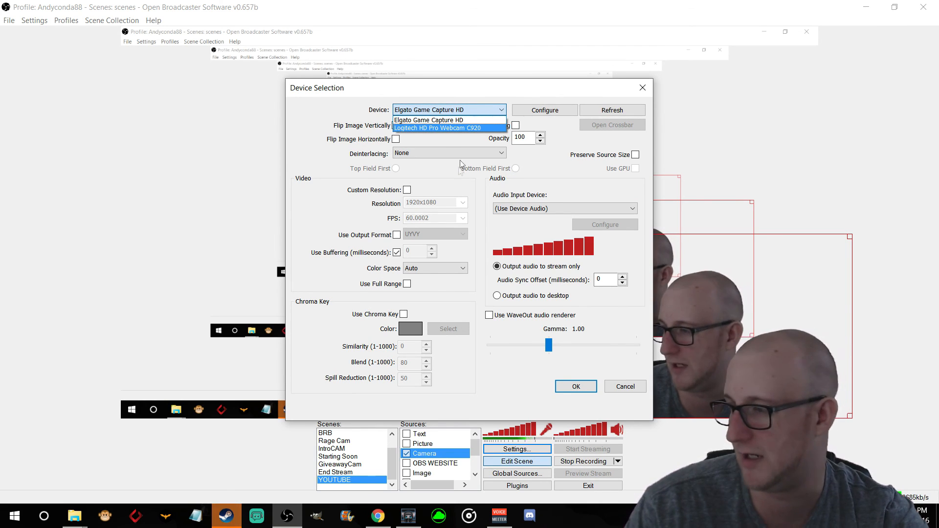
{"action": "left_click", "coordinate": [516, 75]}
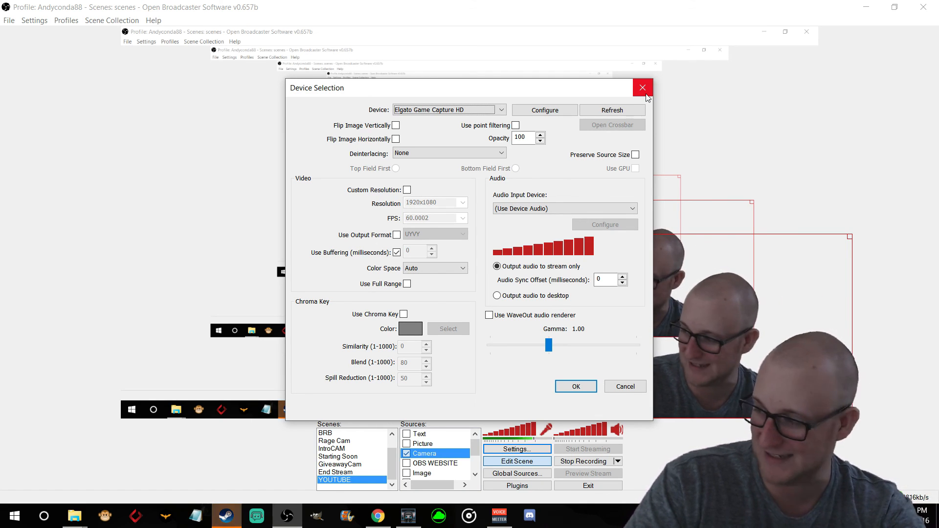
{"action": "left_click_drag", "start_coordinate": [499, 88], "coordinate": [432, 80]}
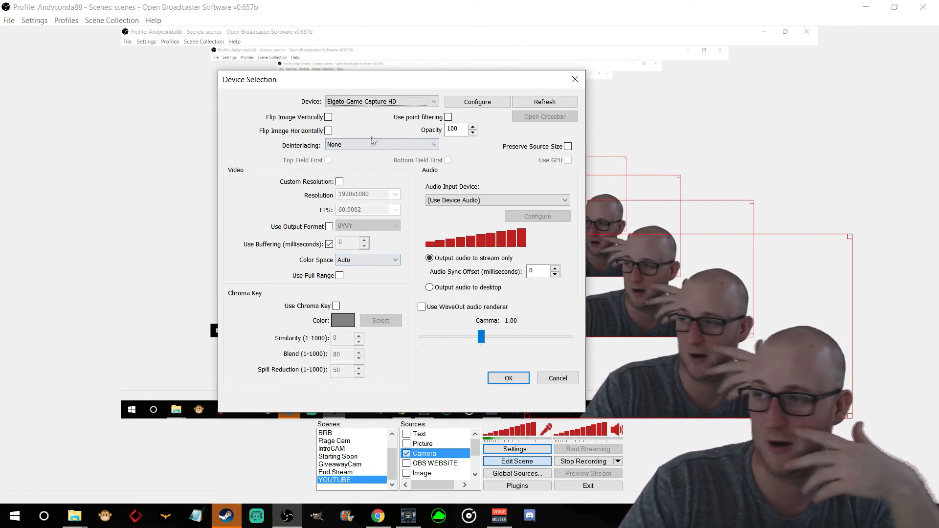
{"action": "left_click", "coordinate": [575, 80]}
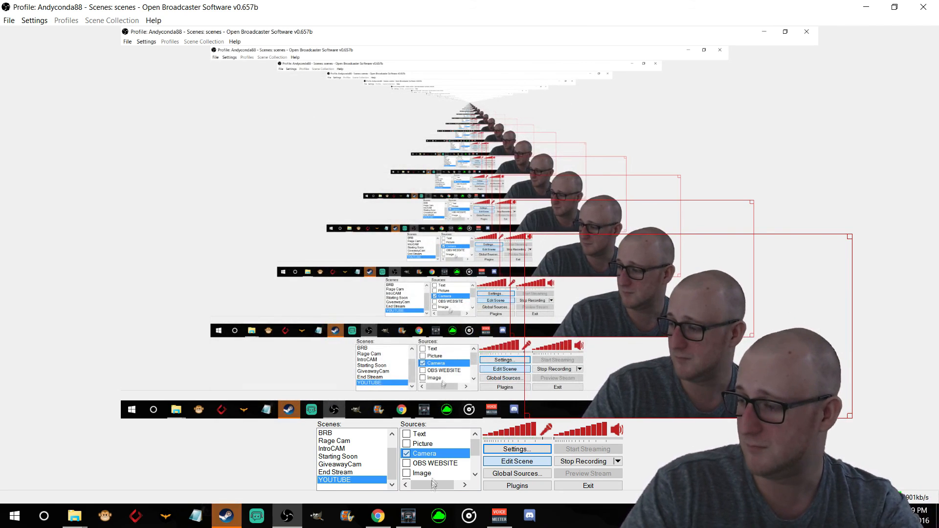
- Hide the Monitor Capture source in the YOUTUBE scene
{"action": "scroll", "coordinate": [406, 443], "scroll_direction": "down", "scroll_amount": 1}
{"action": "scroll", "coordinate": [406, 443], "scroll_direction": "up", "scroll_amount": 1}
{"action": "left_click", "coordinate": [408, 455]}
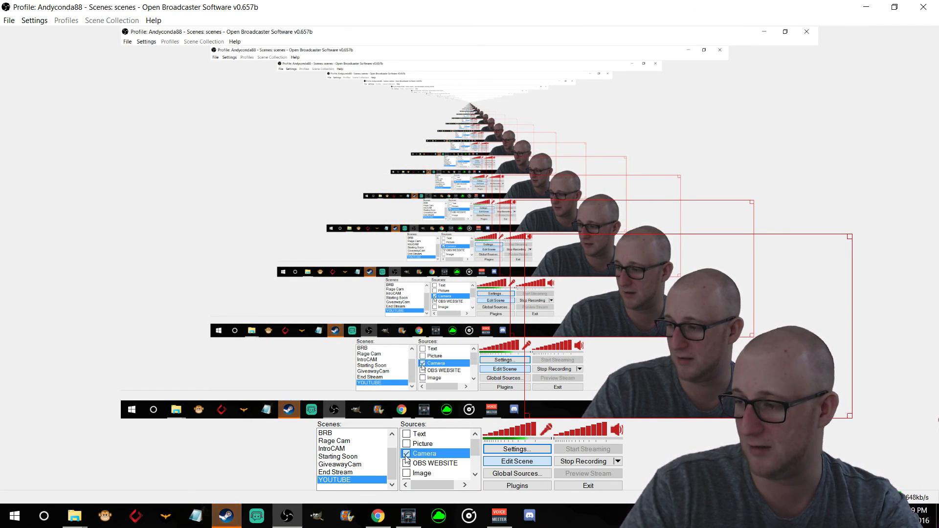
{"action": "scroll", "coordinate": [407, 457], "scroll_direction": "down", "scroll_amount": 1}
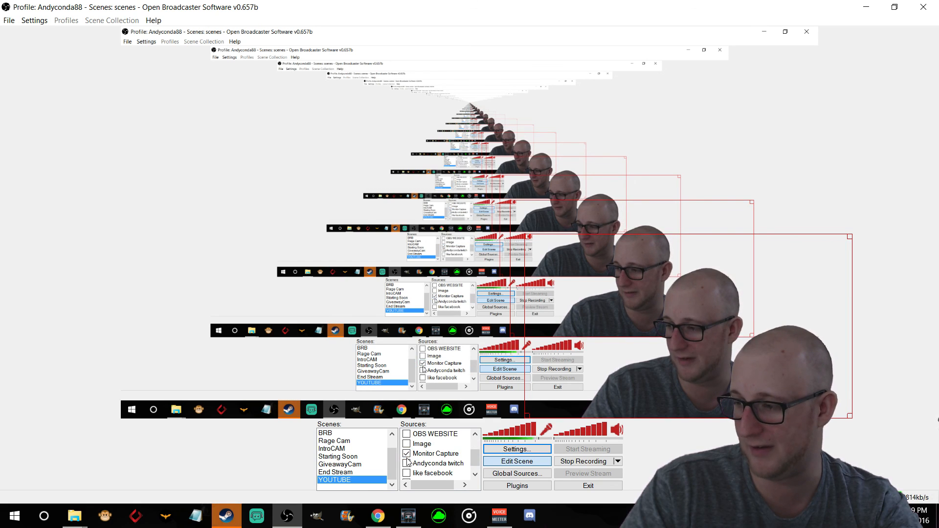
{"action": "left_click", "coordinate": [406, 455]}
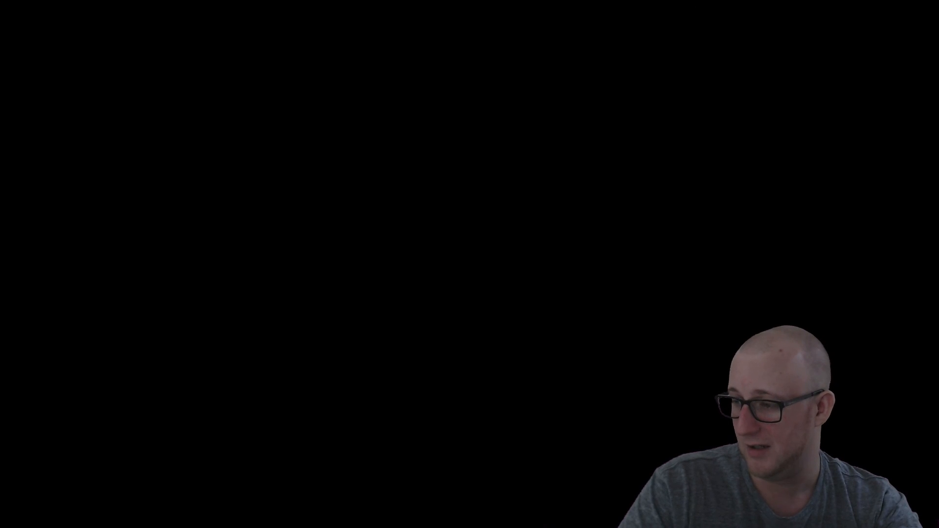